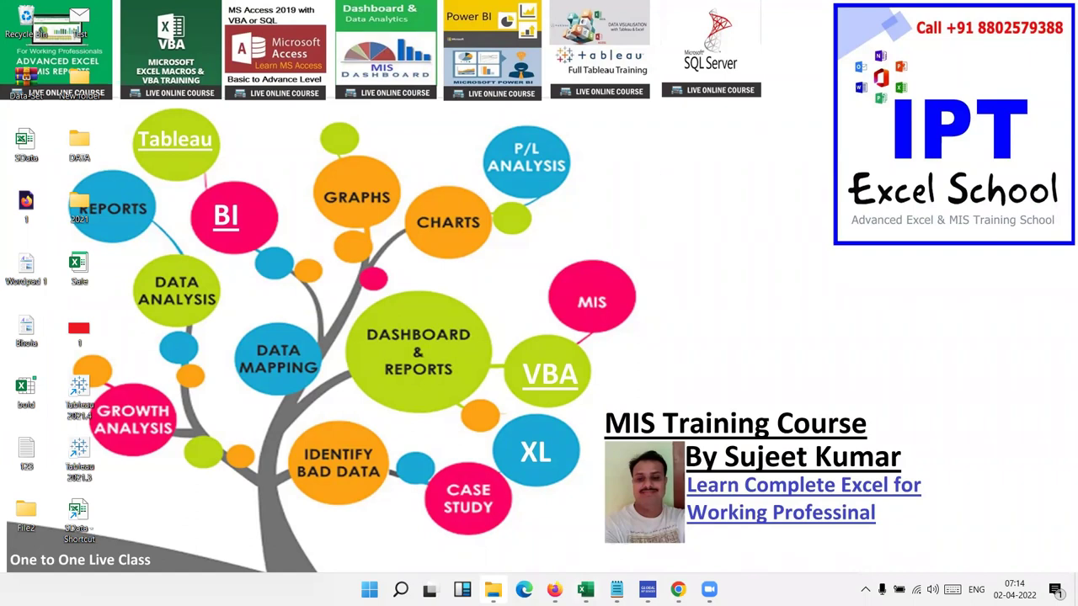
- In Book2, clear the old values 2, 5 and 6 from A1:B6 and move to C2
mouse_move(585, 589)
click(577, 526)
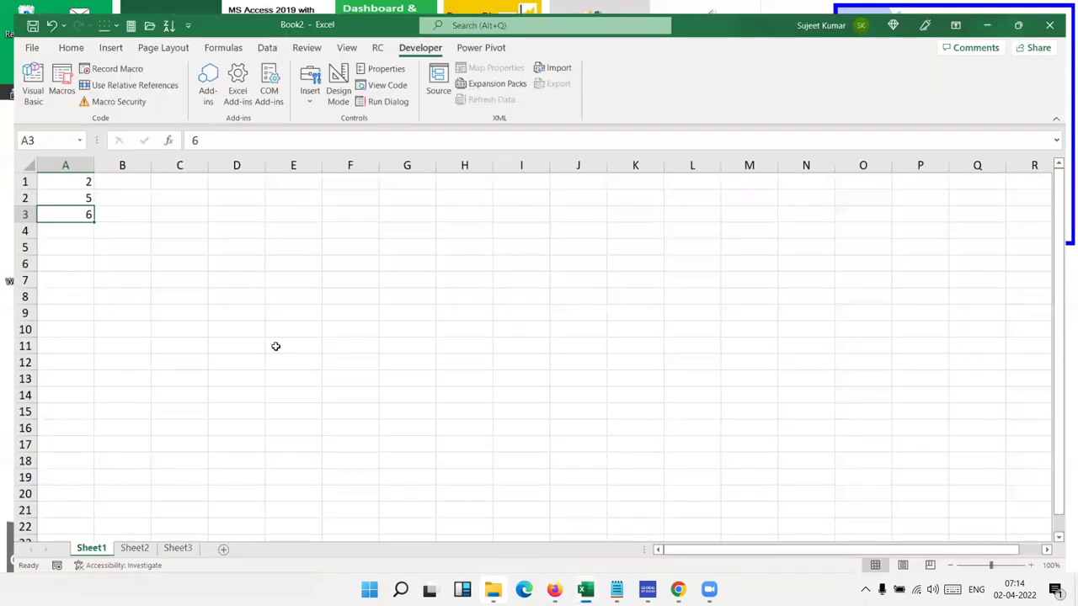
drag(110, 257, 5, 125)
key(Delete)
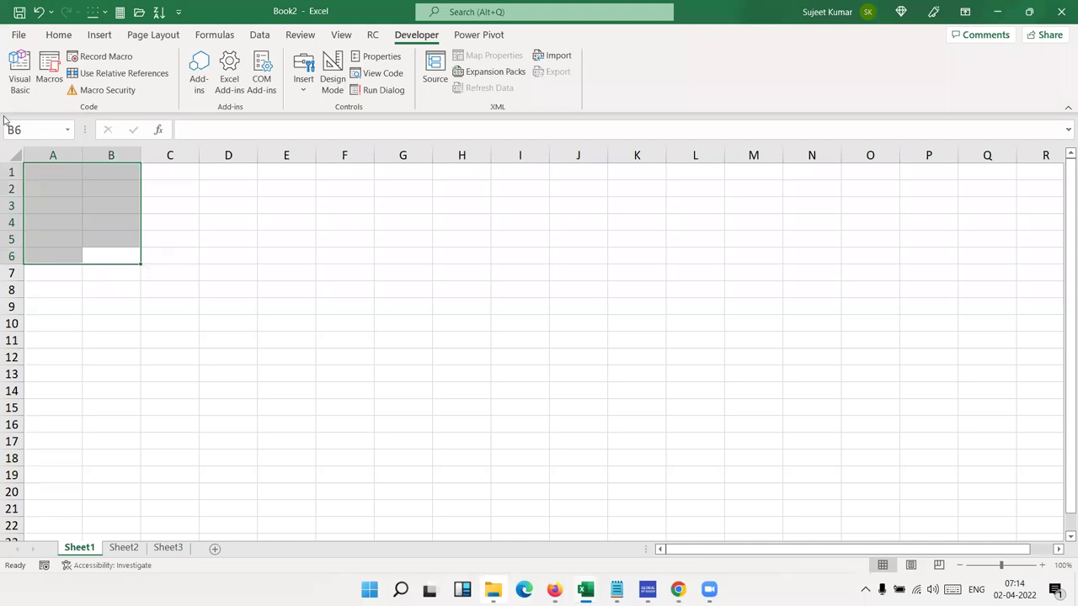
key(Right)
key(Up)
key(Up)
key(Up)
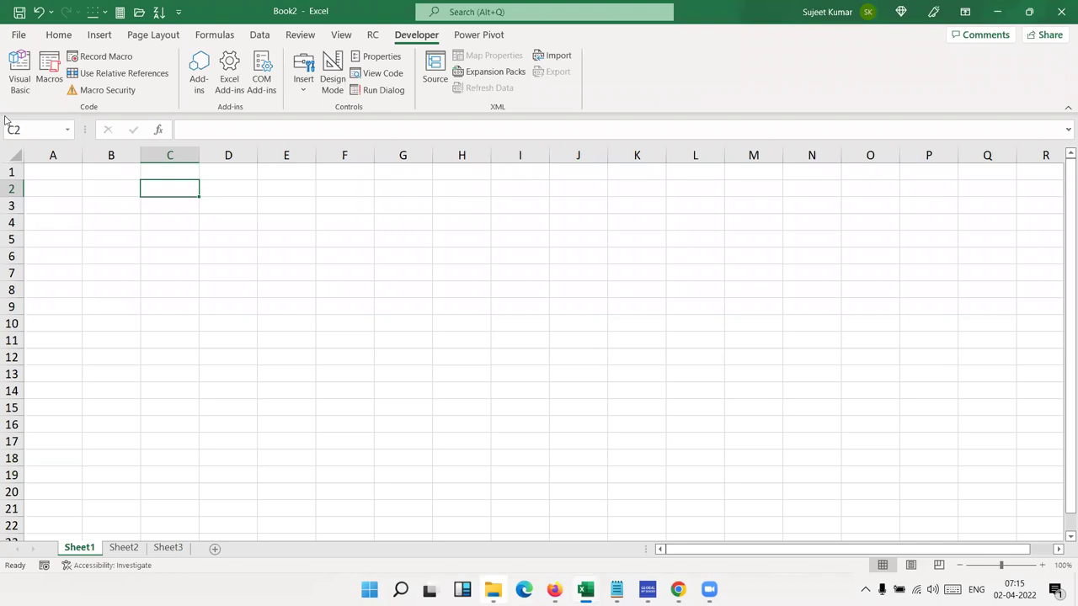
- Enter the first heading 'Data Storage' in cell D2 of Sheet1
click(217, 192)
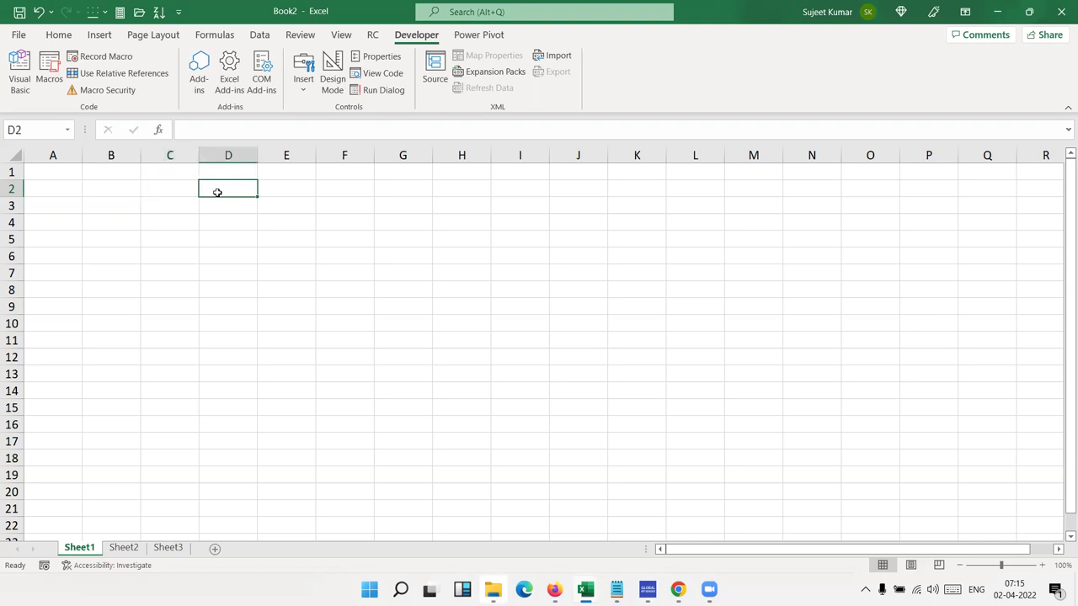
text(Data )
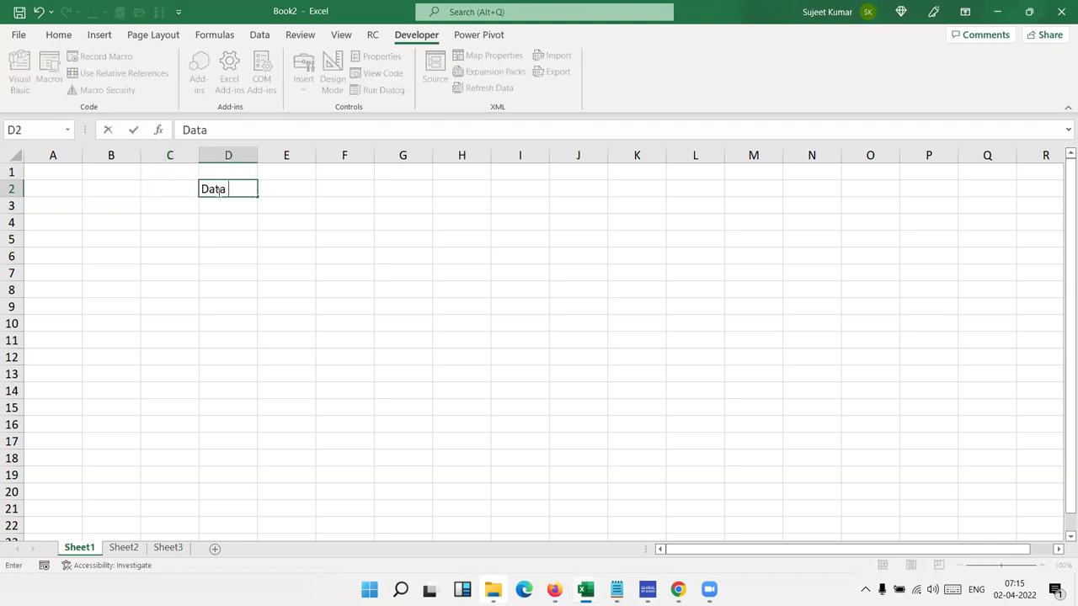
text(Stora)
text(ge)
key(Return)
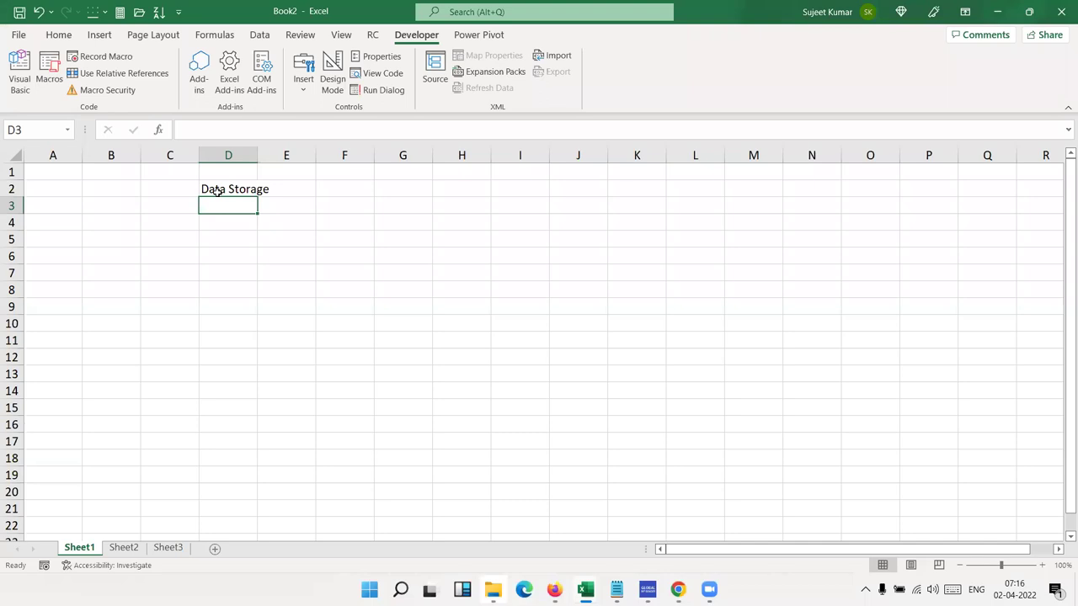
key(Right)
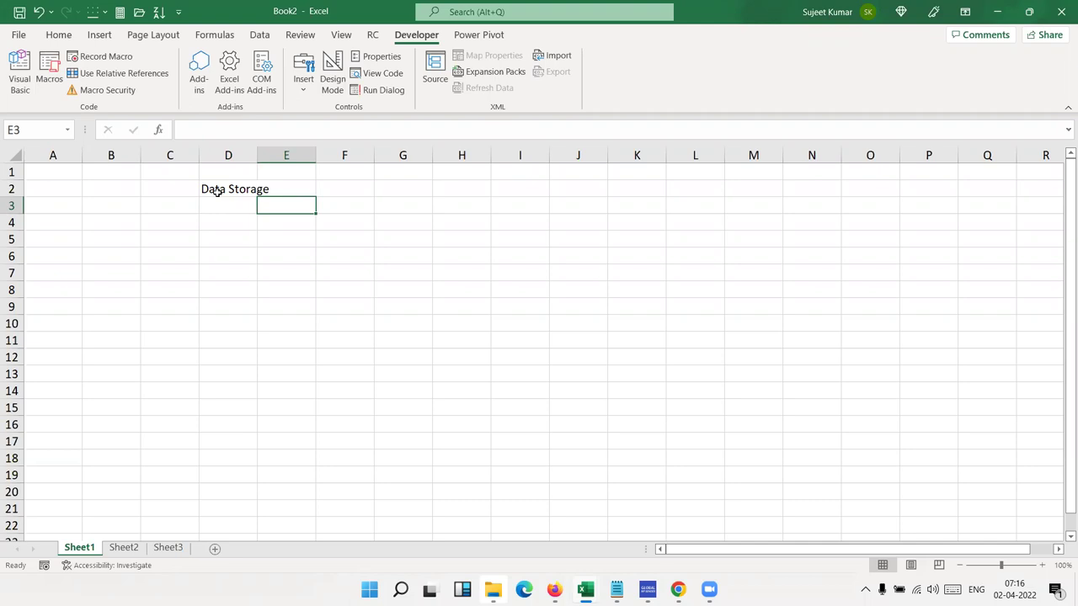
- List the sub-items Miss. Data, SME and Analytics in E3, E4 and E5
text(Miss. Data)
key(Return)
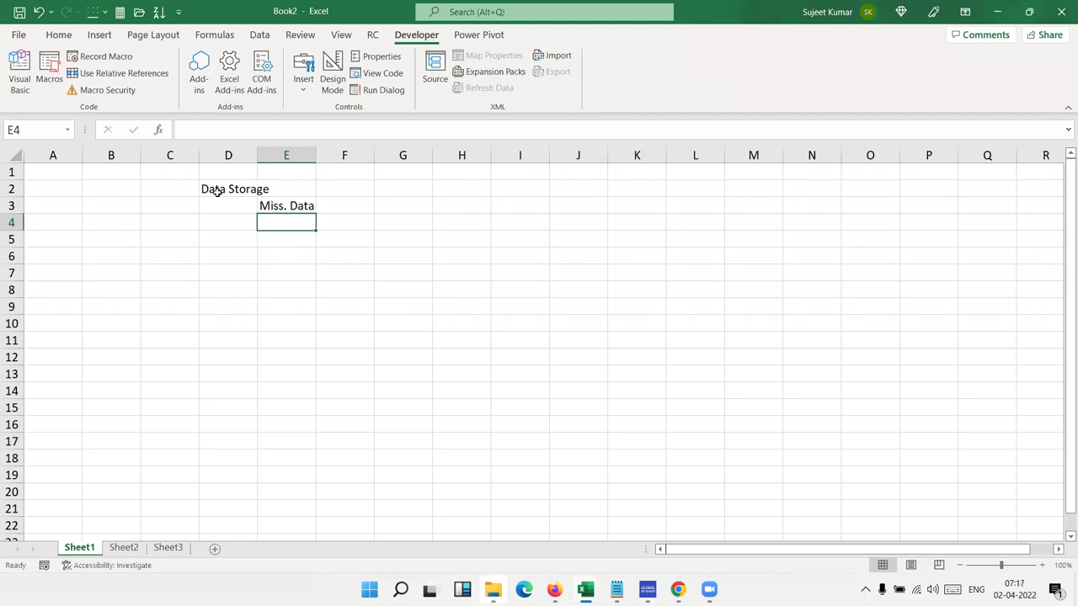
text(SME)
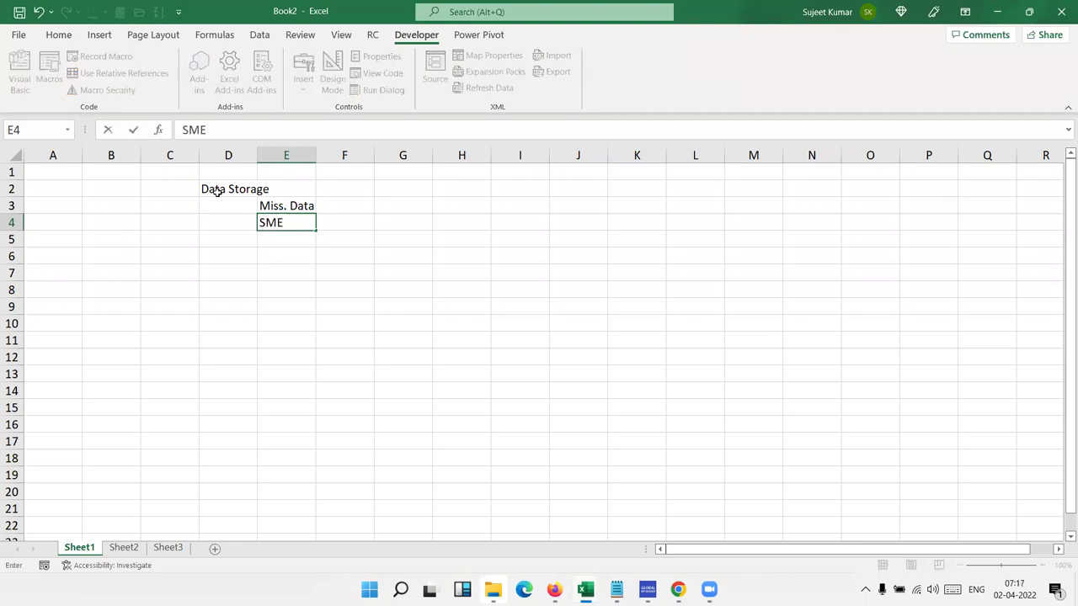
key(Return)
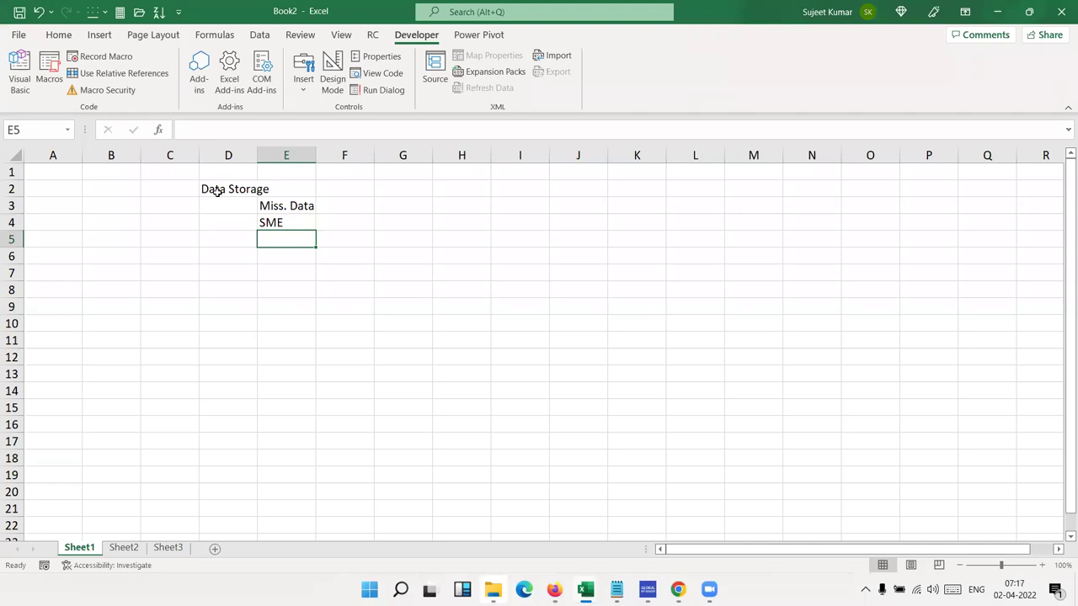
text(Analy)
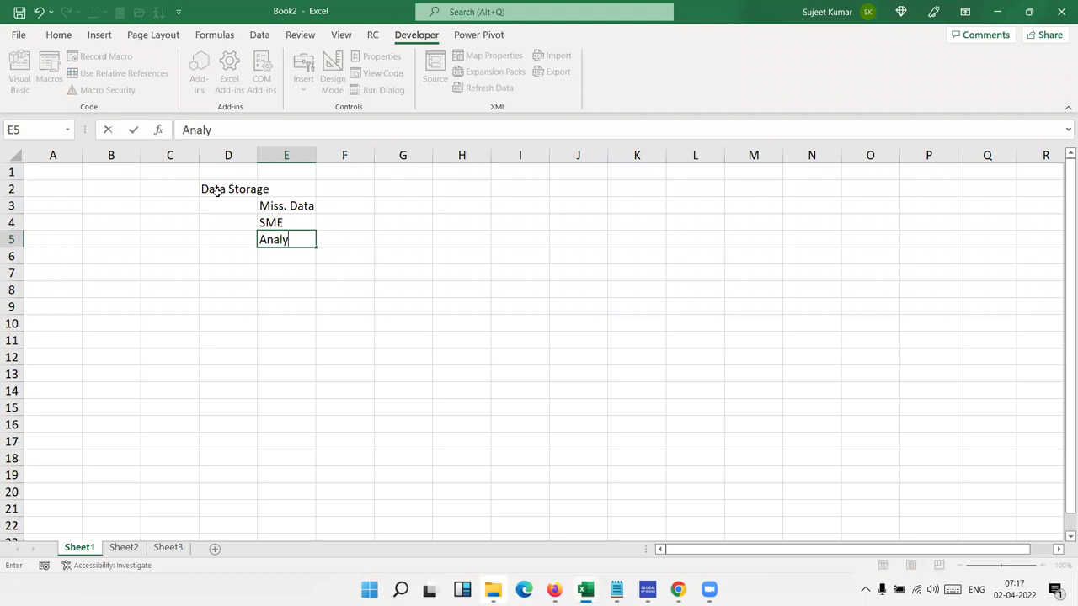
text(tics)
key(Return)
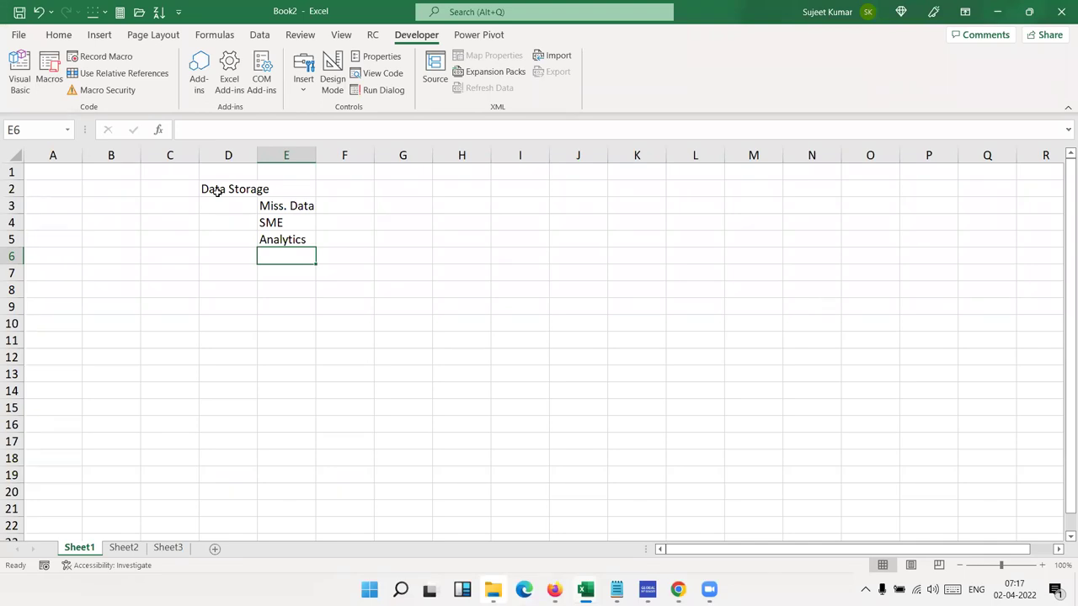
key(Up)
key(Up)
key(Up)
key(Up)
key(Down)
key(Down)
key(Down)
key(Down)
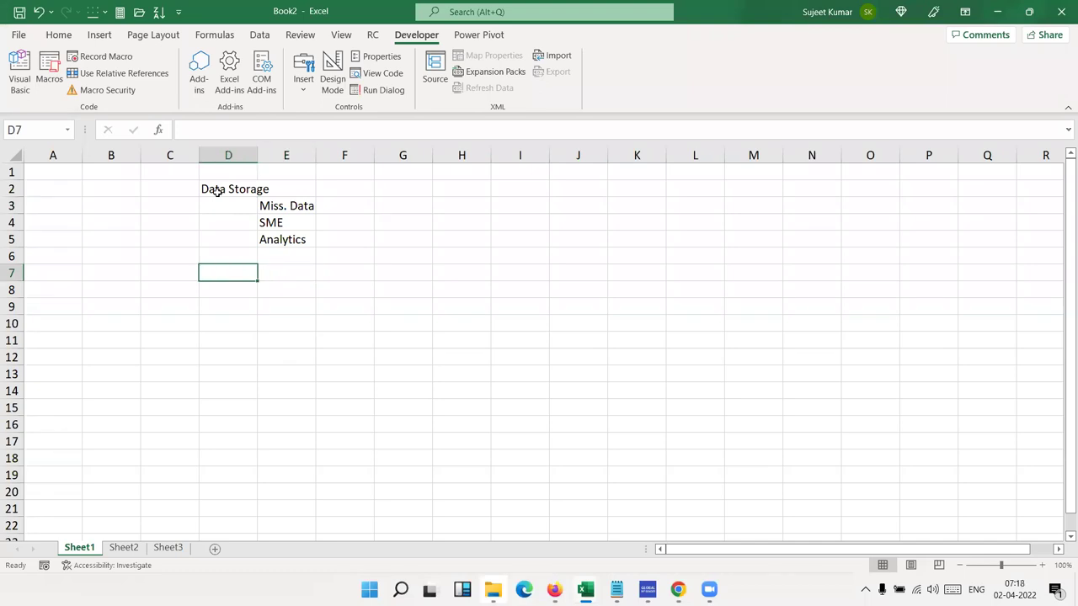
- Enter the heading 'Calculation' in D7 and select H3 for a small table
text(Calcula)
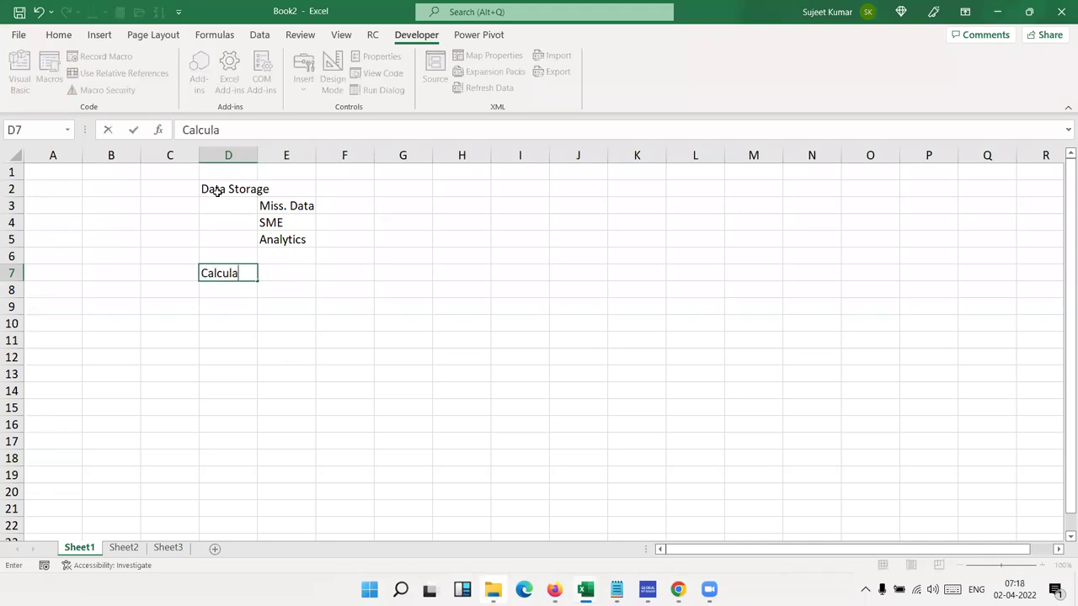
text(tion)
key(Return)
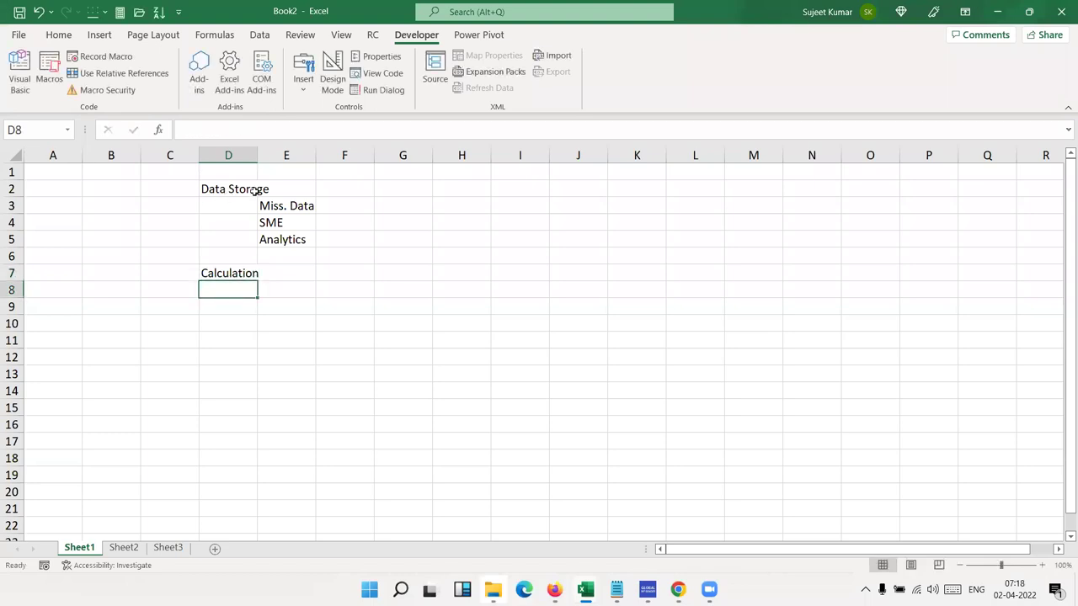
click(462, 157)
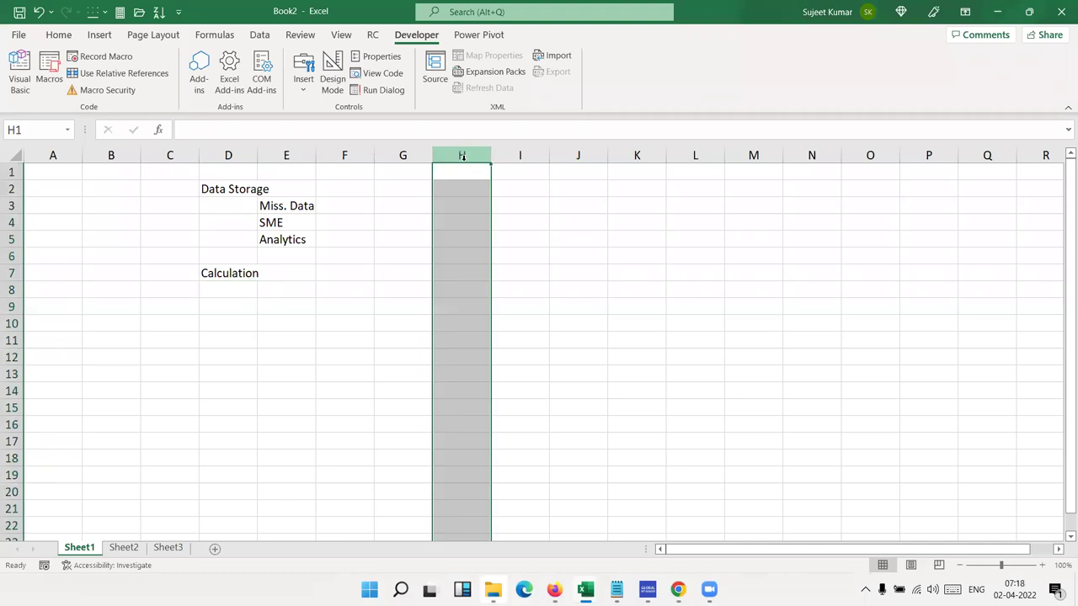
click(471, 193)
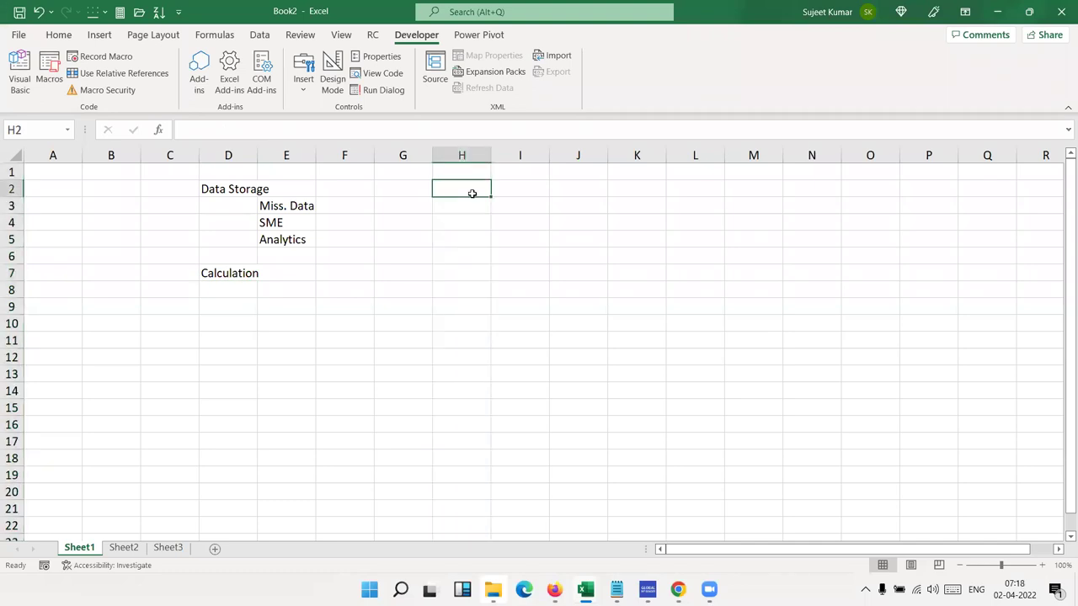
drag(476, 156, 504, 157)
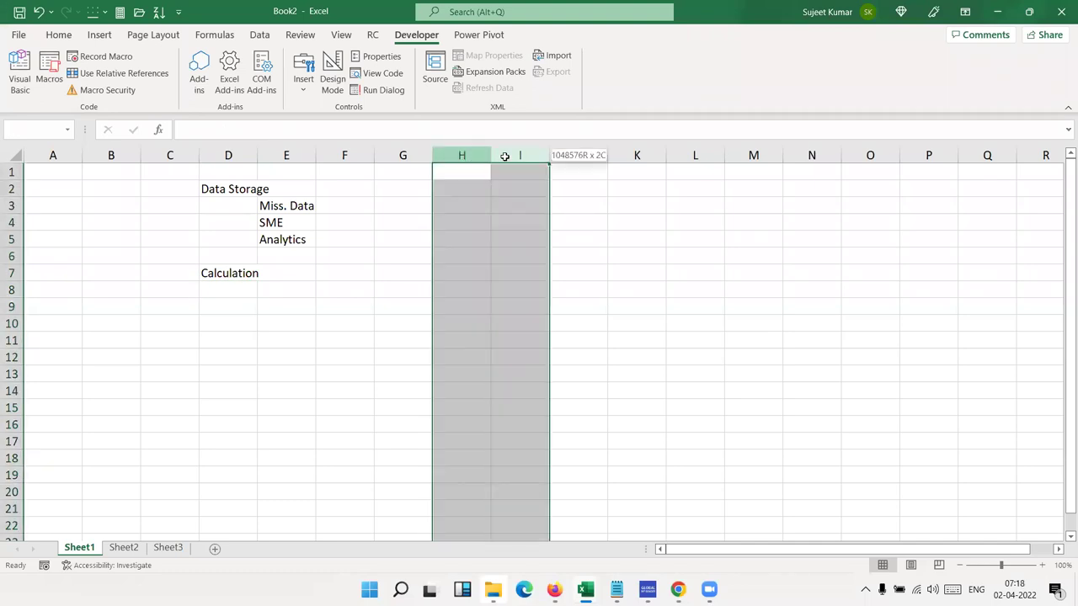
drag(505, 156, 499, 157)
click(454, 203)
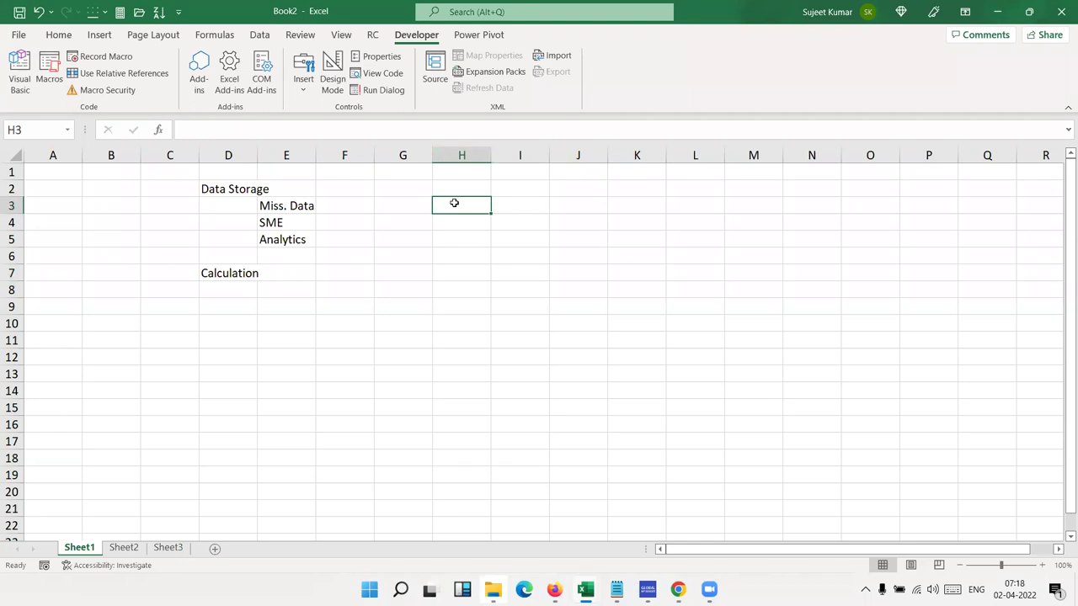
- Enter the quarter headings Q1 and Q2 in H3:I3
text(Q1)
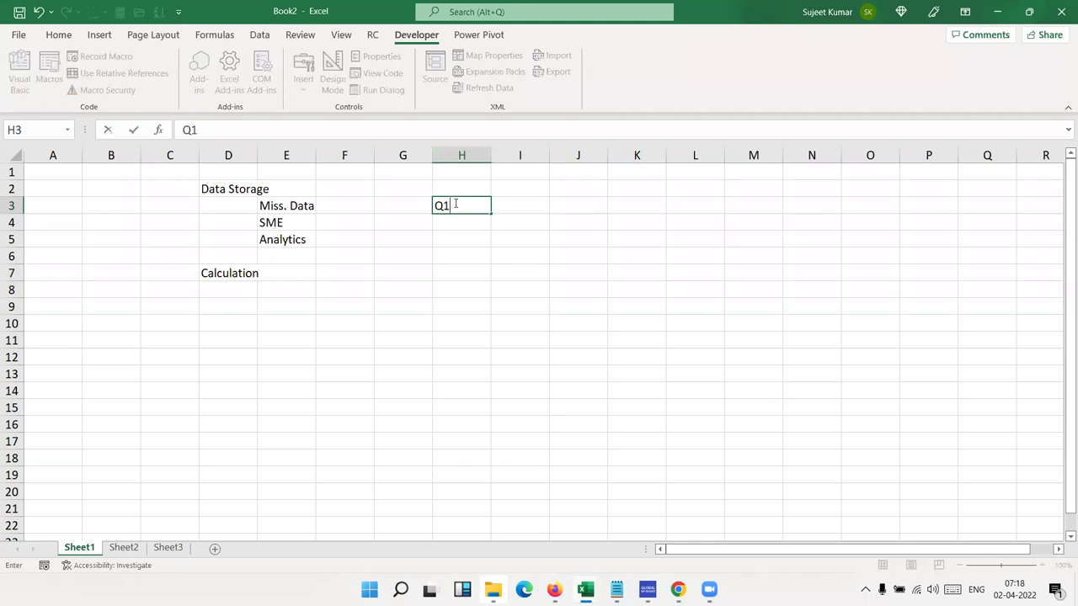
key(Tab)
text(Q2)
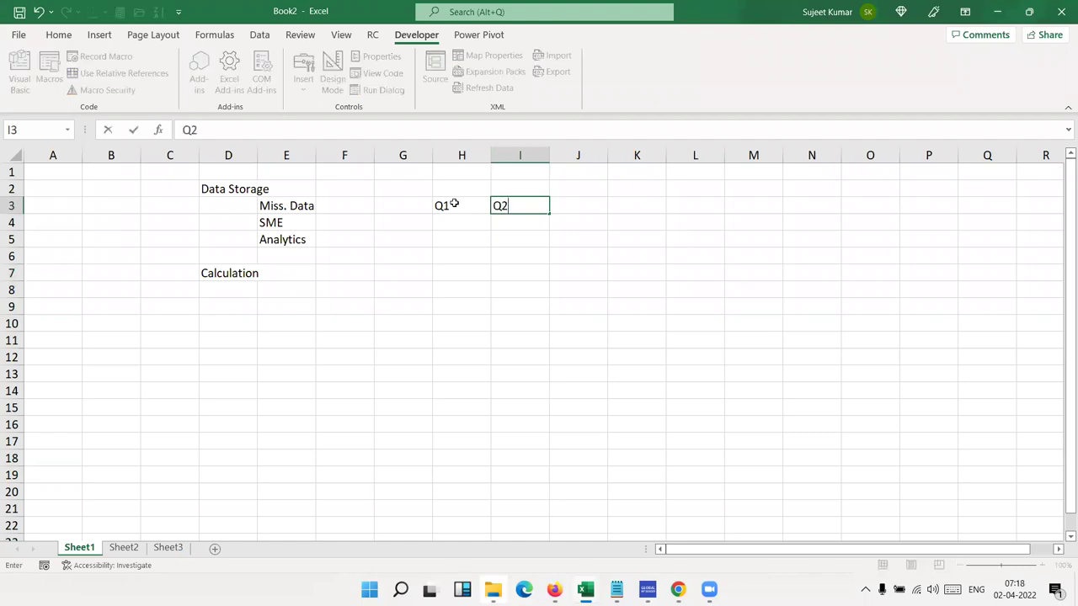
key(Return)
key(Left)
key(Left)
key(Right)
- Enter 50 and 60 in H4:I4, add a Gr heading in J3, and browse the Formulas functions
text(50)
key(Tab)
text(60)
key(Tab)
key(Up)
text(Gr)
key(Return)
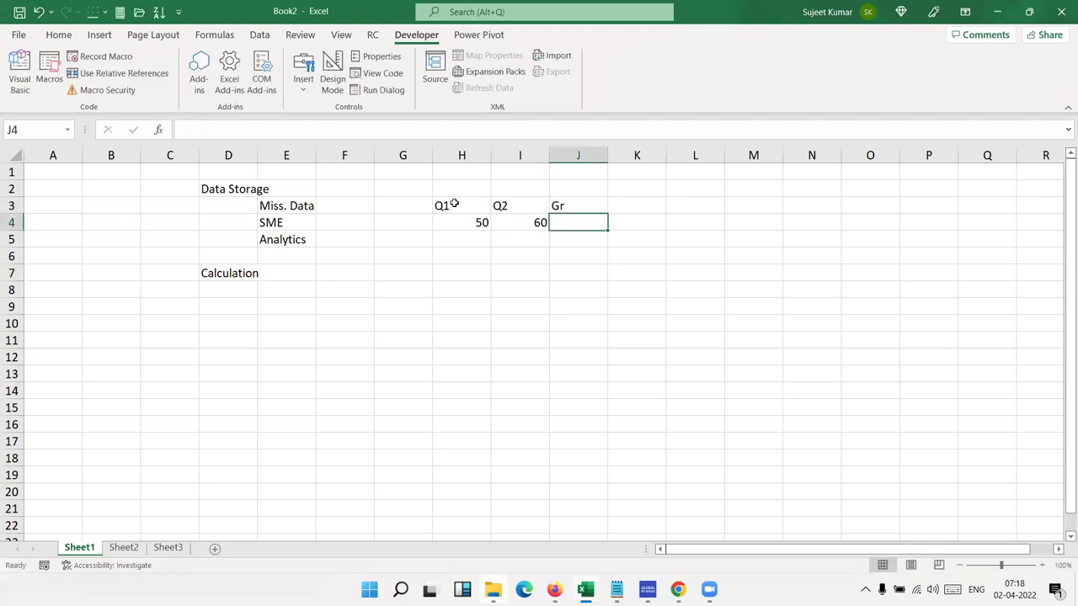
click(214, 34)
click(137, 72)
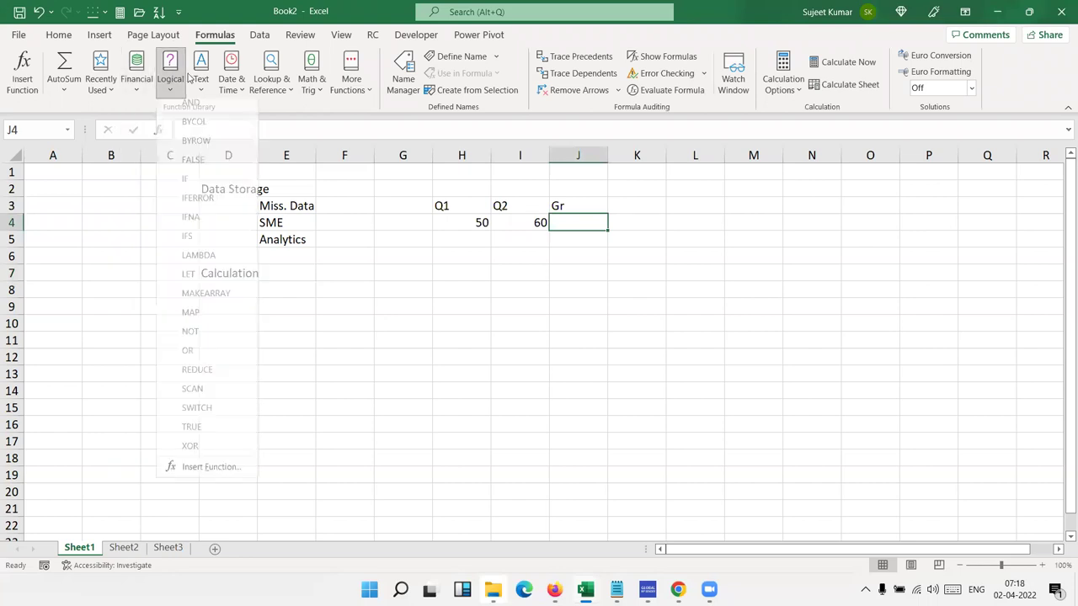
- Close the function list and change the J3 heading to 'Gr %'
click(311, 84)
mouse_move(373, 109)
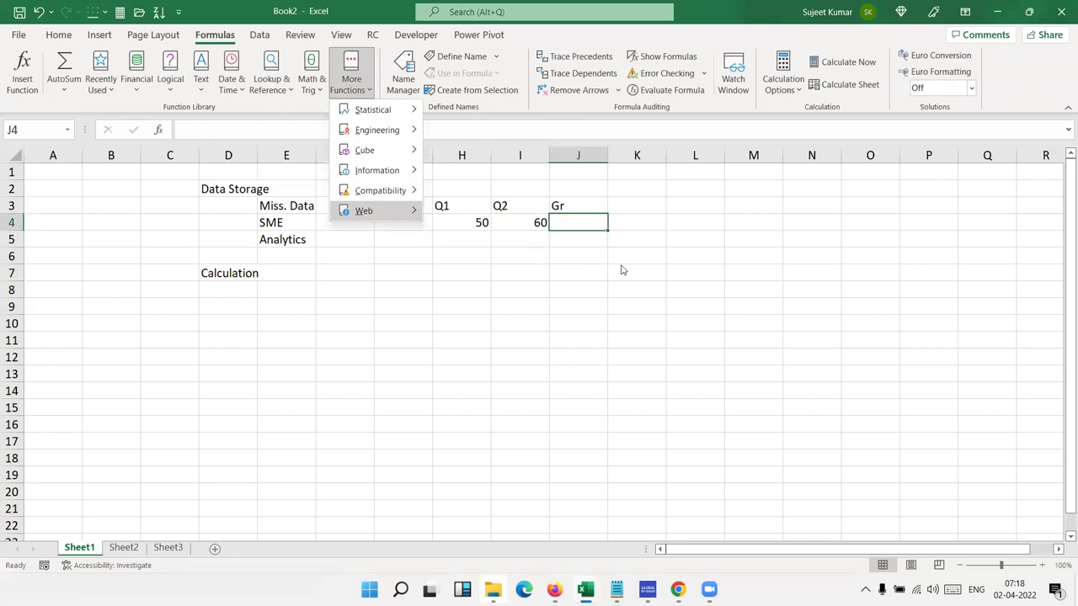
click(518, 268)
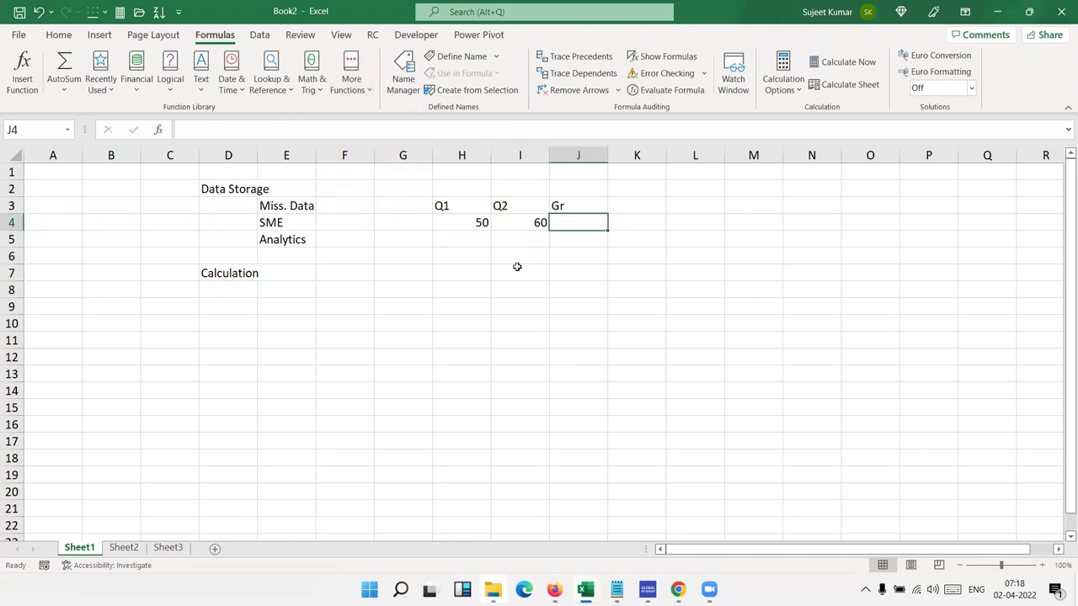
key(Up)
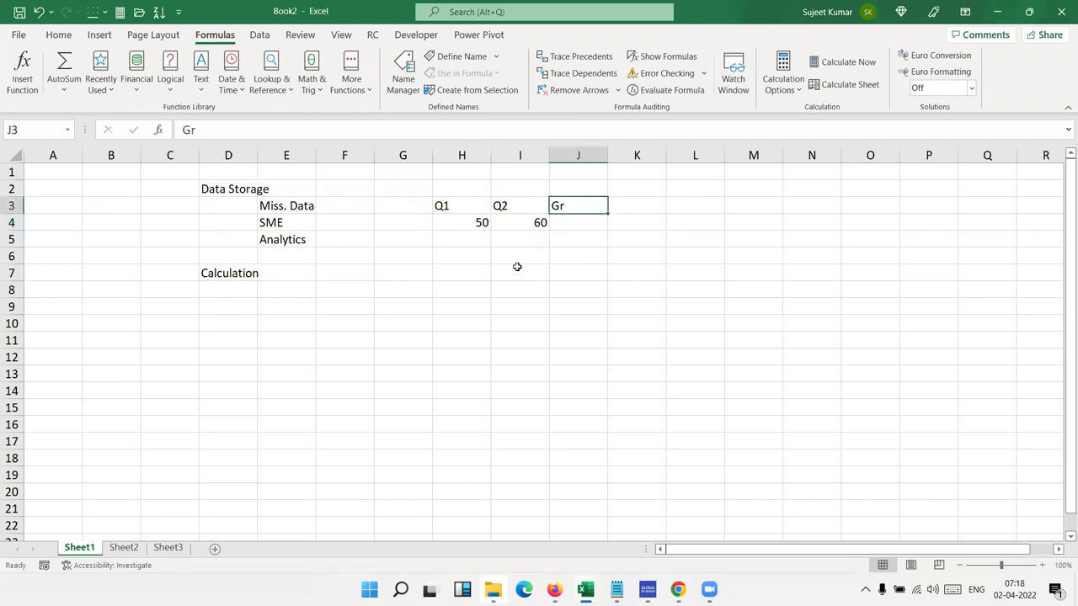
key(F2)
text(%)
key(Return)
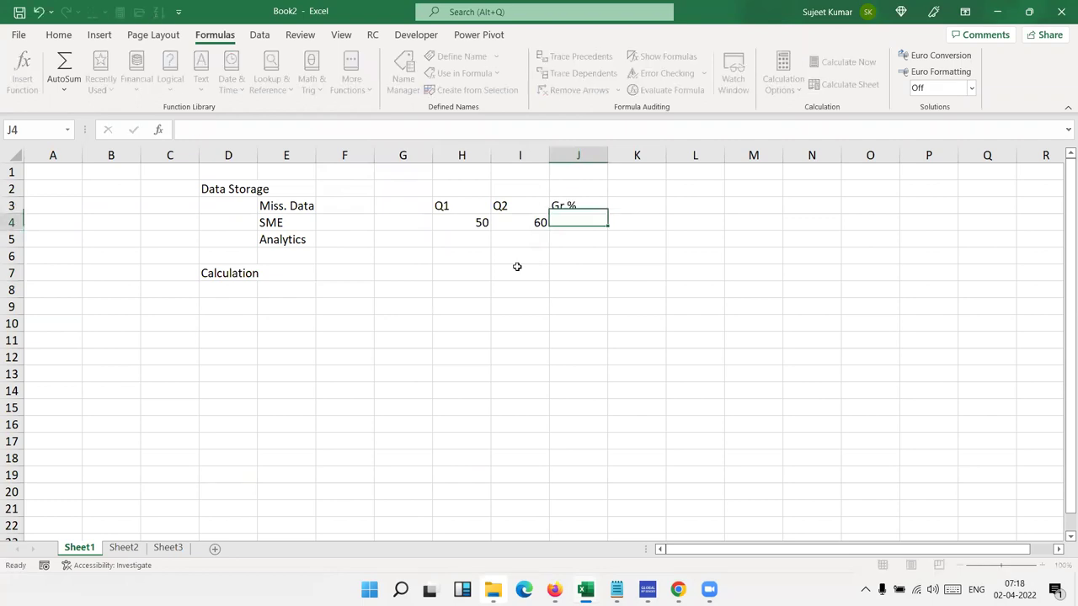
- Enter the growth formula =(I4-H4)/H4 in J4
text(=()
key(Left)
text(-)
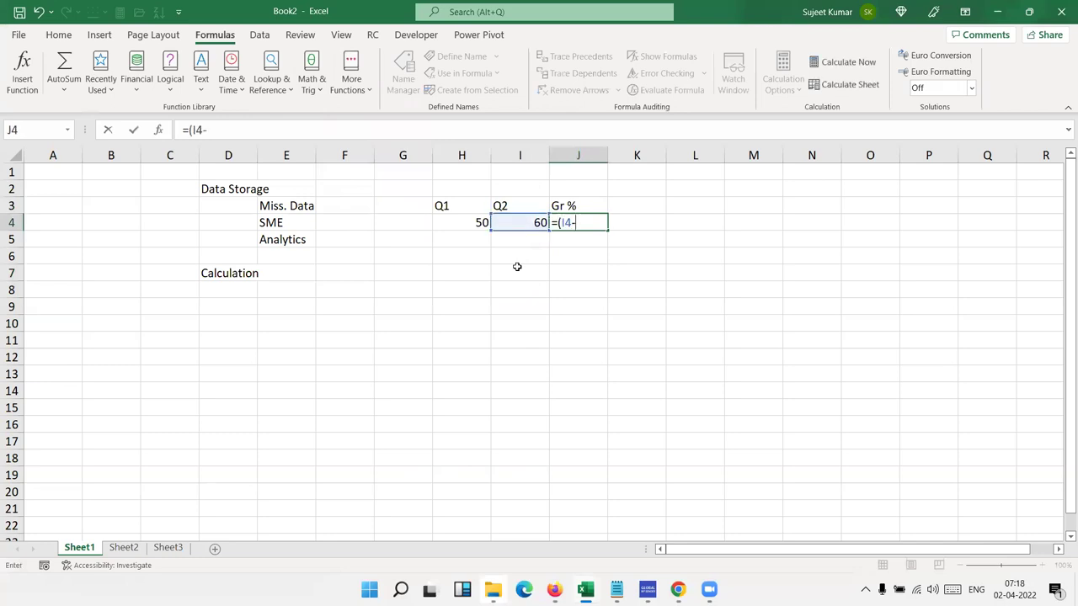
key(Left)
key(Left)
text()/)
key(Left)
key(Left)
key(Return)
key(Up)
- Format J4 as a percentage so it shows 20%
click(58, 35)
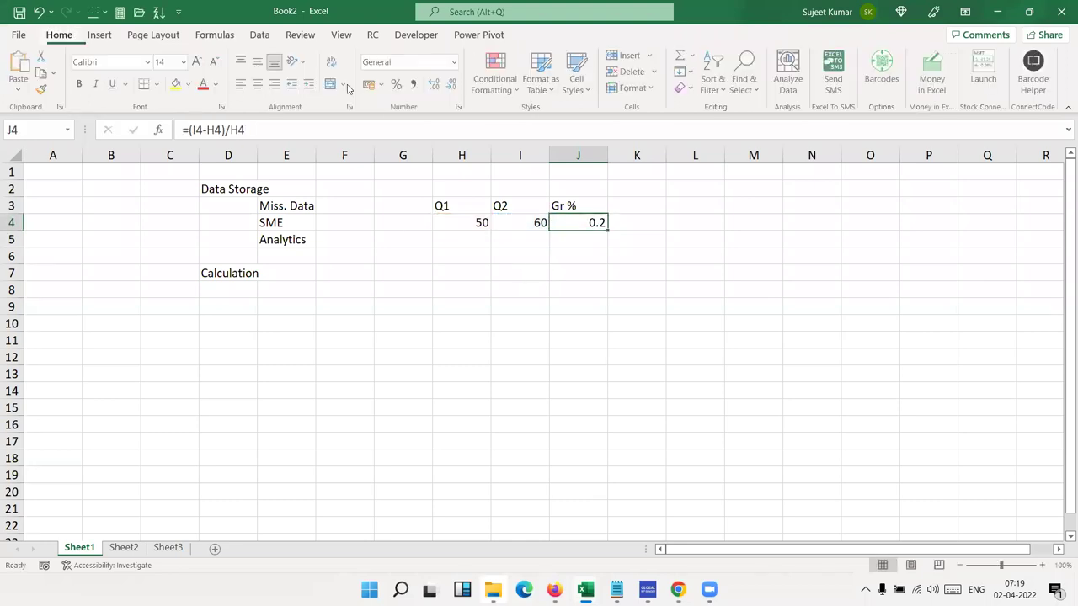
click(397, 83)
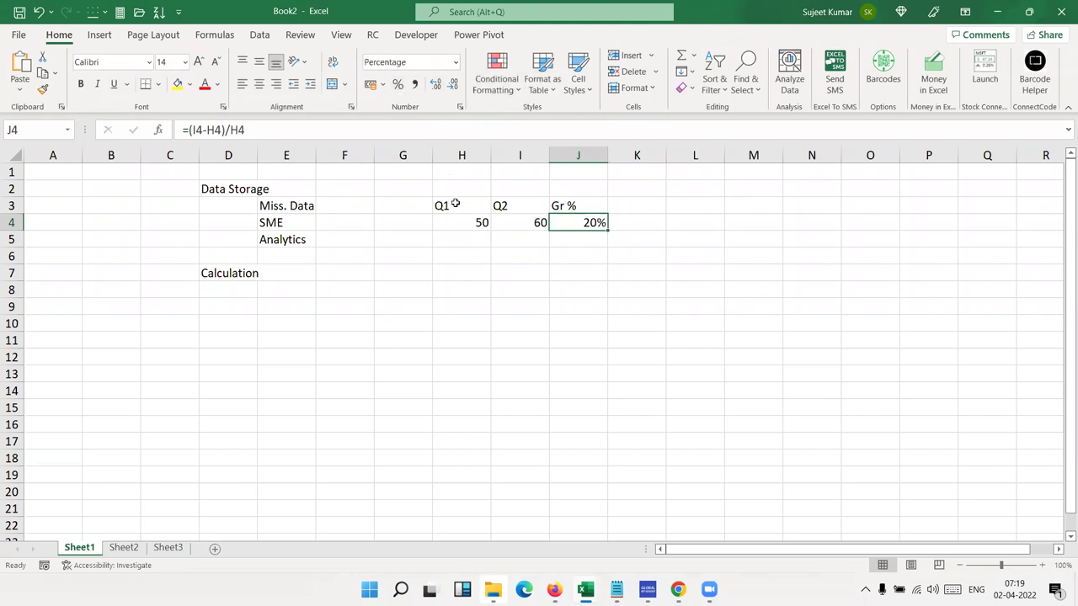
click(226, 305)
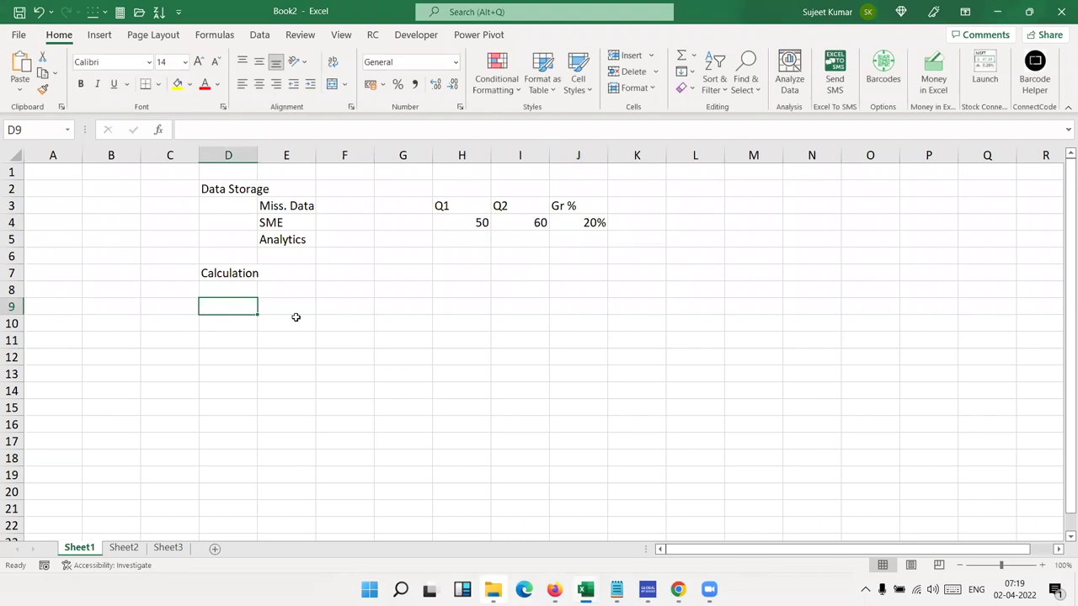
- Enter 'Data Analysis' in D9 below Calculation and fix the typo
text(Data )
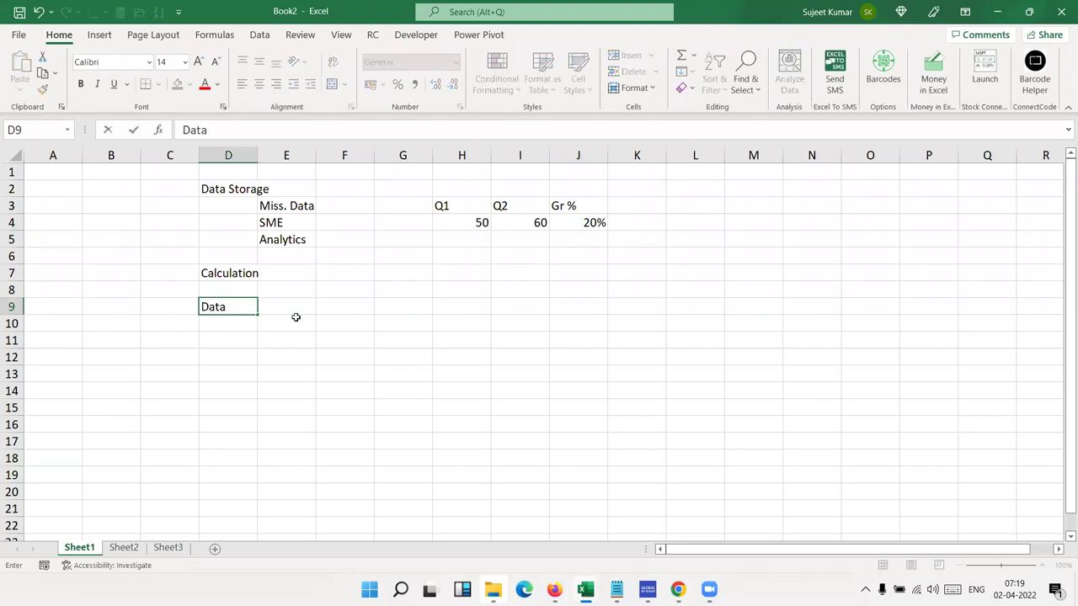
text(Analu)
key(BackSpace)
text(ysis)
key(Return)
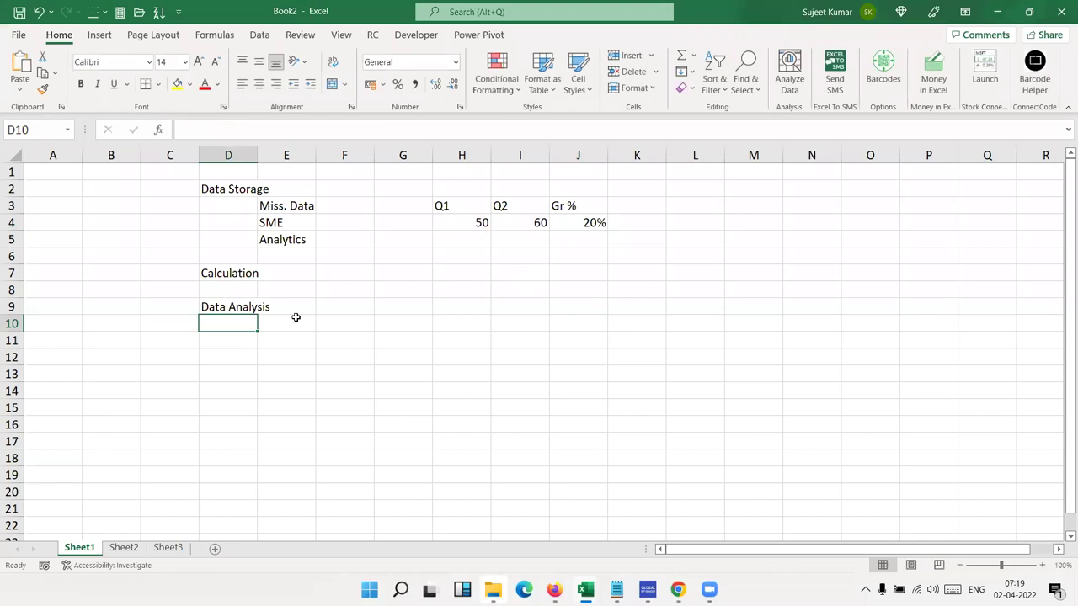
key(Up)
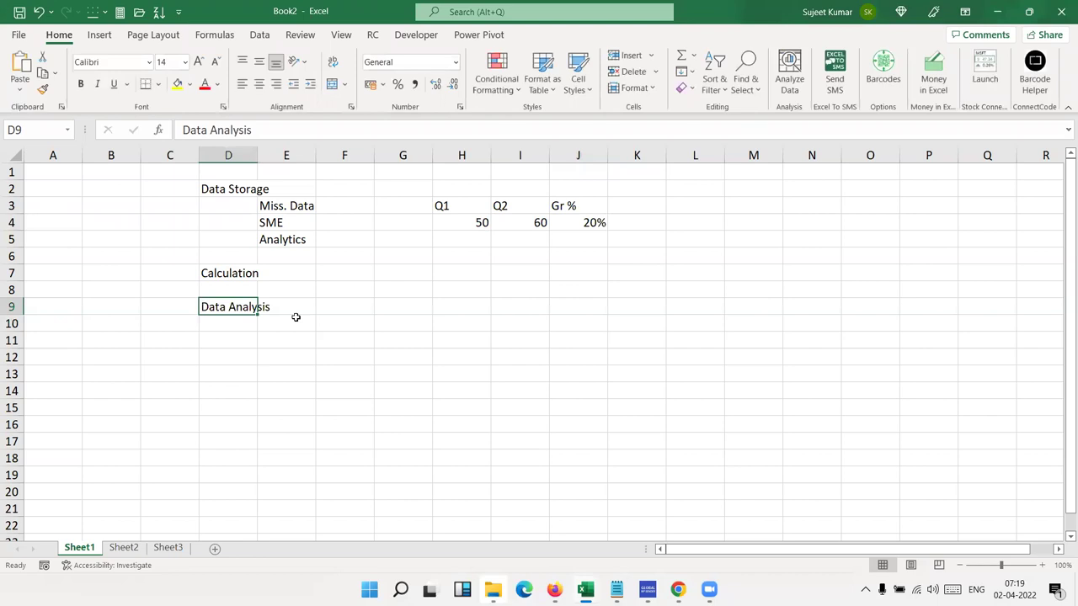
key(Down)
key(Down)
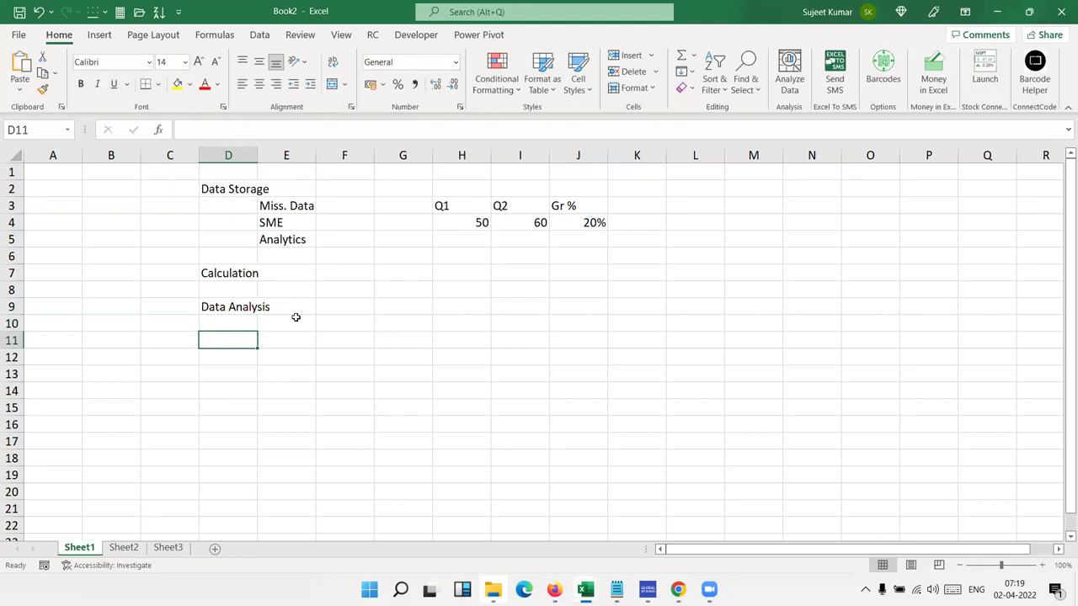
- Enter the fourth heading 'Sharing' in cell D11
text(Sharing)
key(Return)
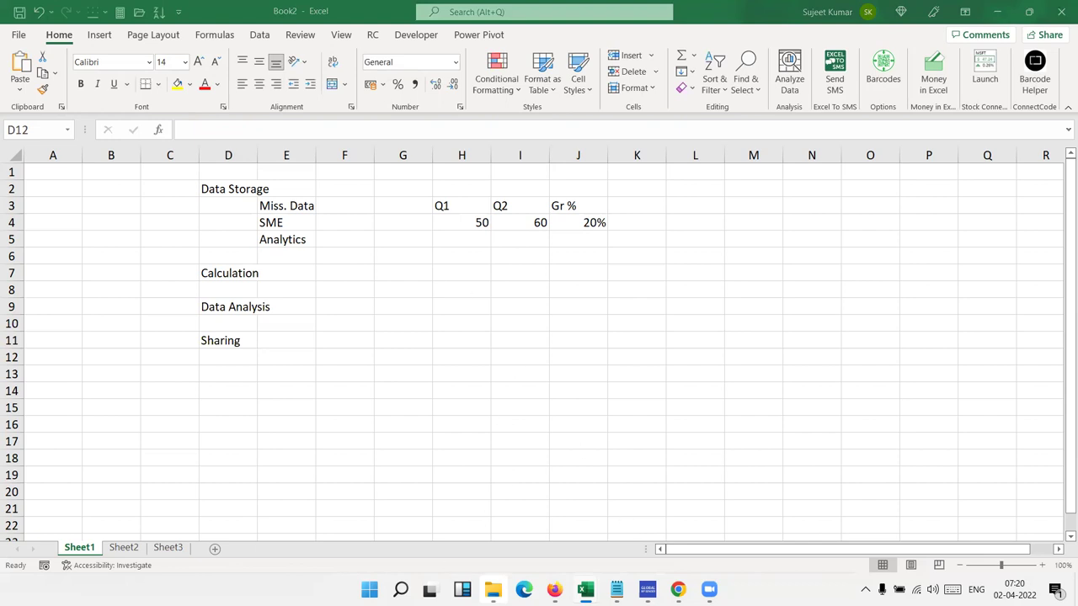
- Switch to Chrome and load iptindia.com in a new tab
click(678, 589)
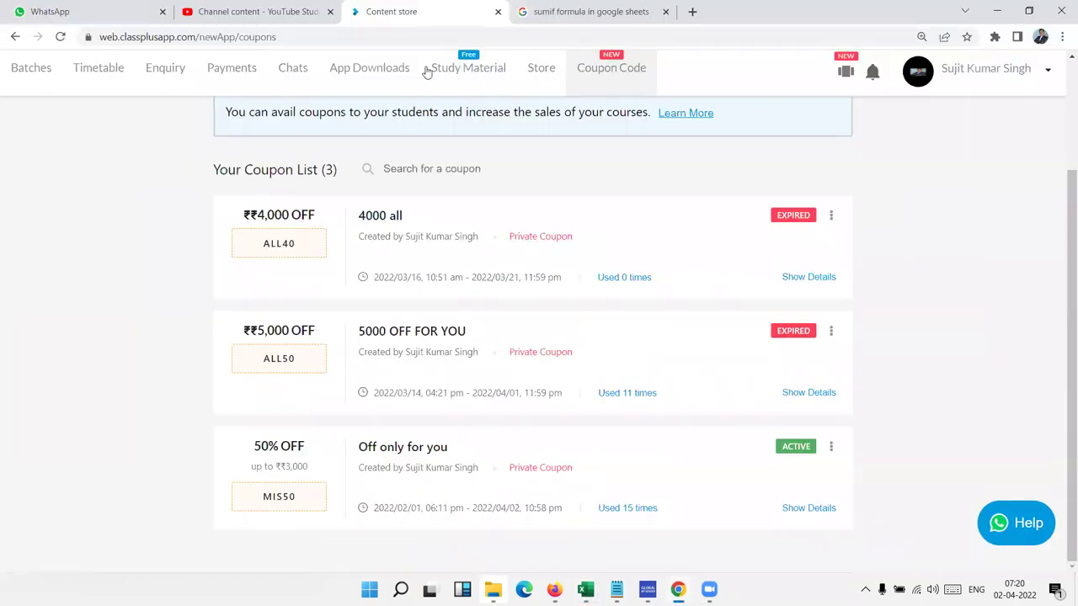
click(693, 11)
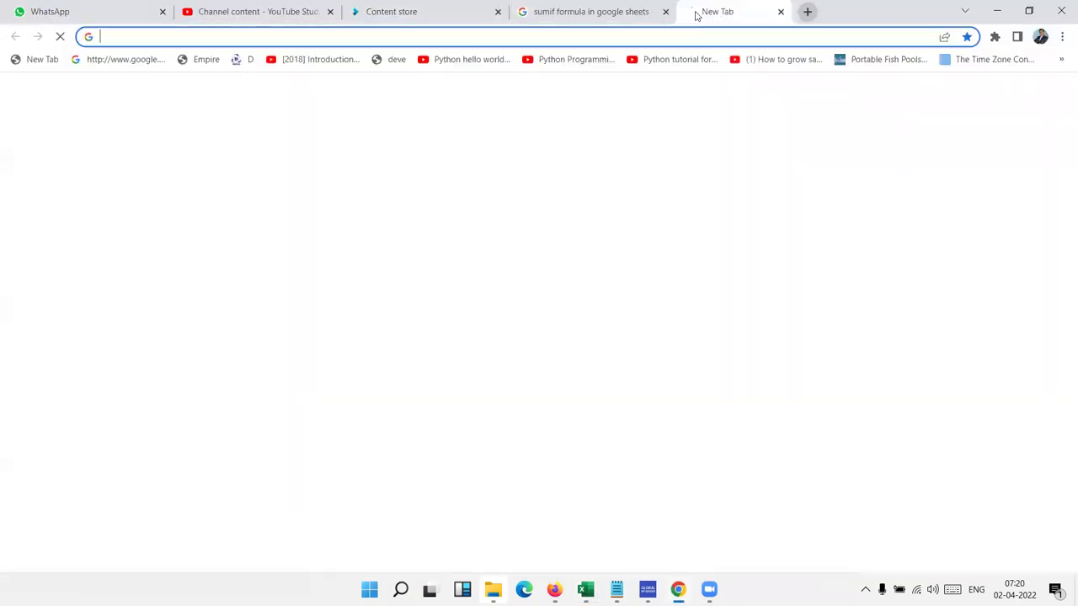
text(ip)
key(Return)
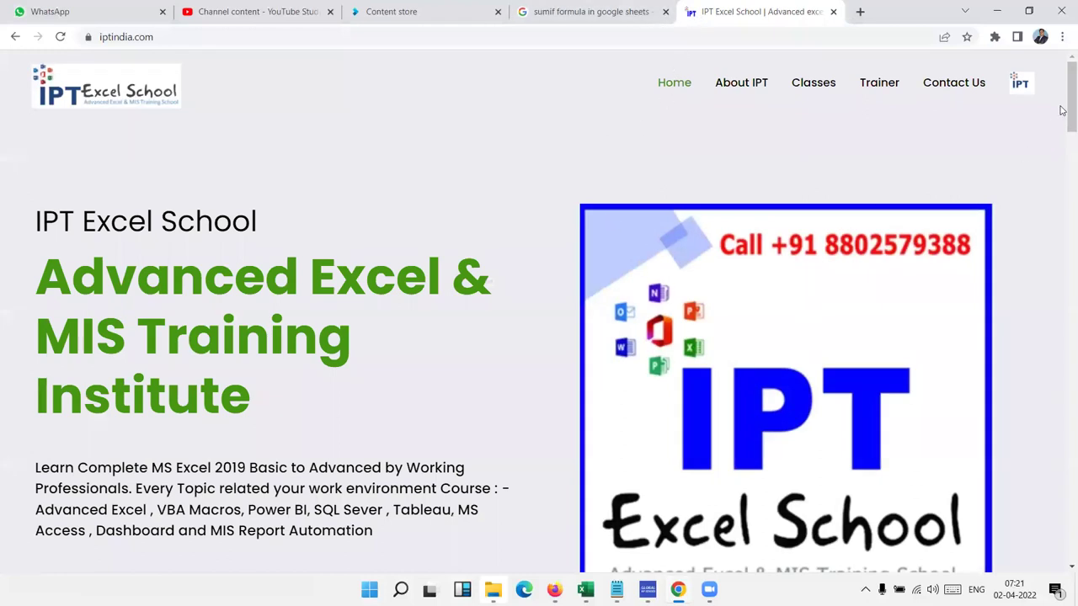
- Scroll the IPT homepage slightly to reveal the Live Class and Video Class buttons
drag(1063, 110, 1061, 128)
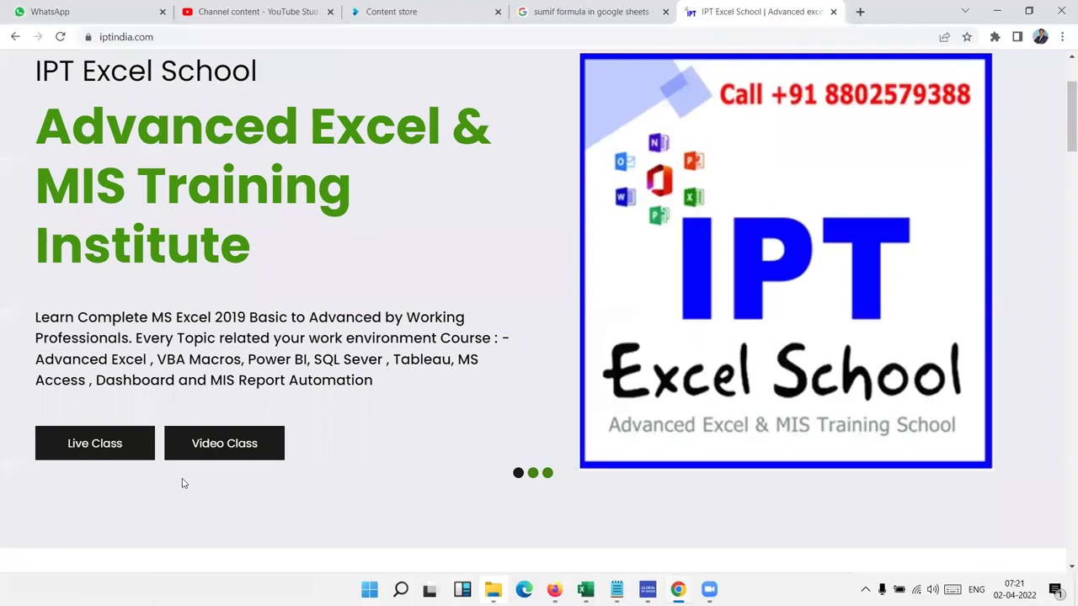
- Open the Live Class and Video Class pages in new tabs
right_click(116, 454)
click(154, 344)
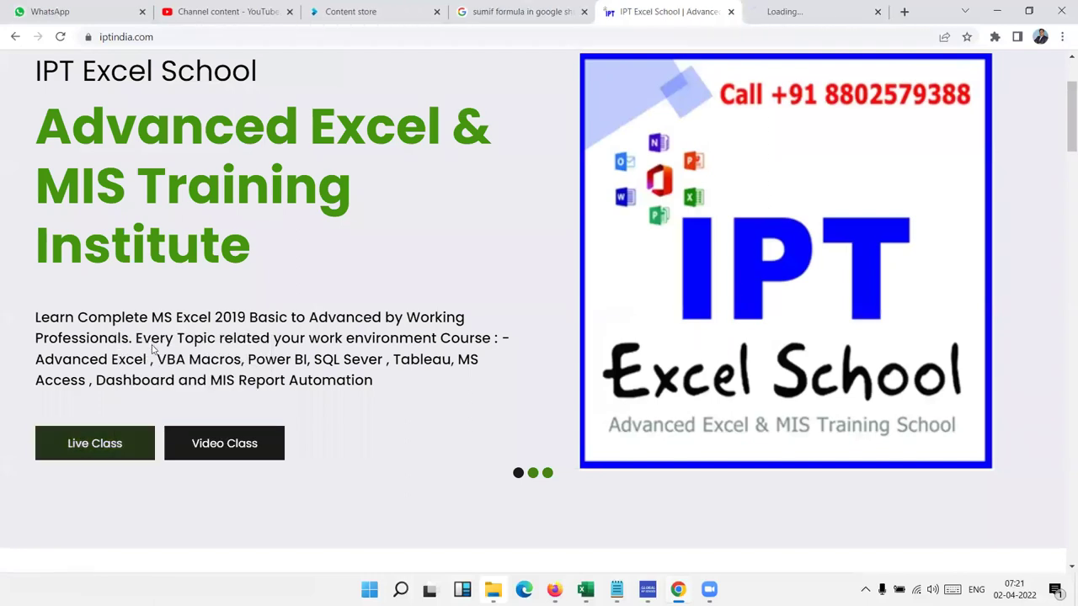
right_click(212, 443)
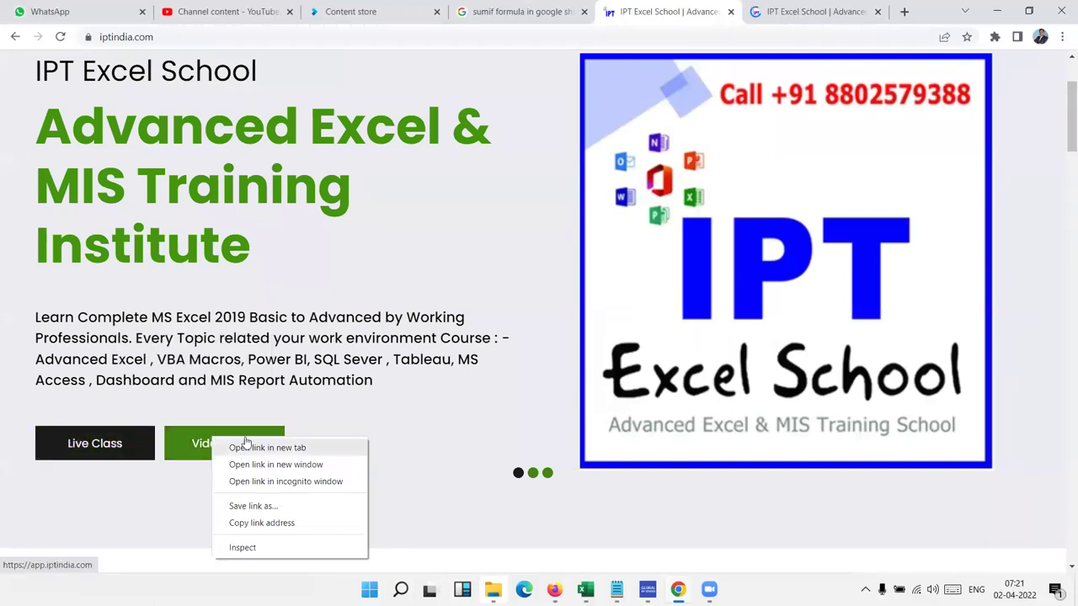
click(247, 448)
click(708, 15)
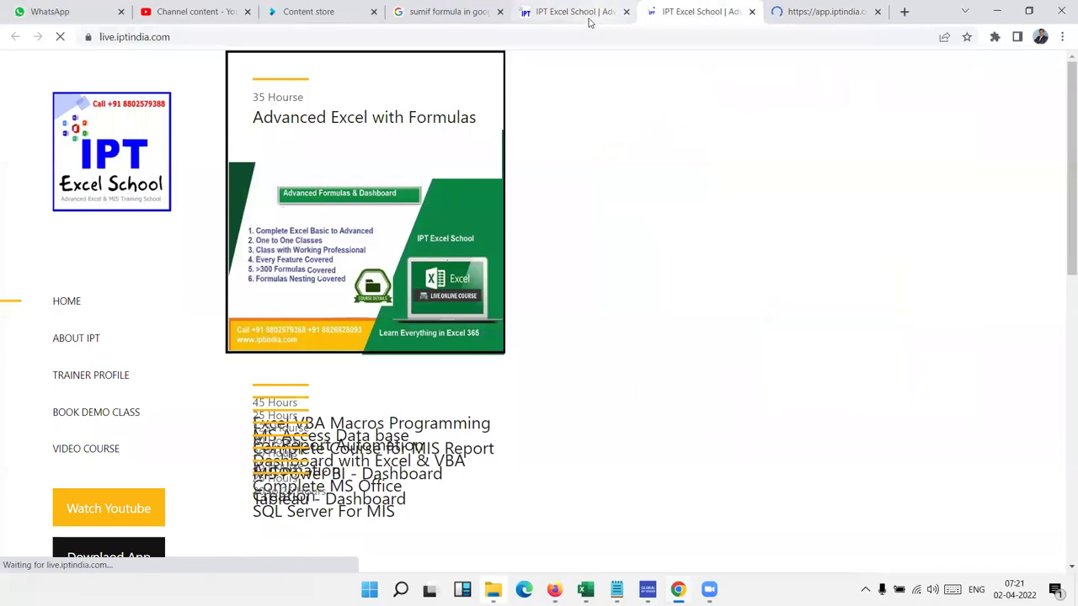
click(589, 13)
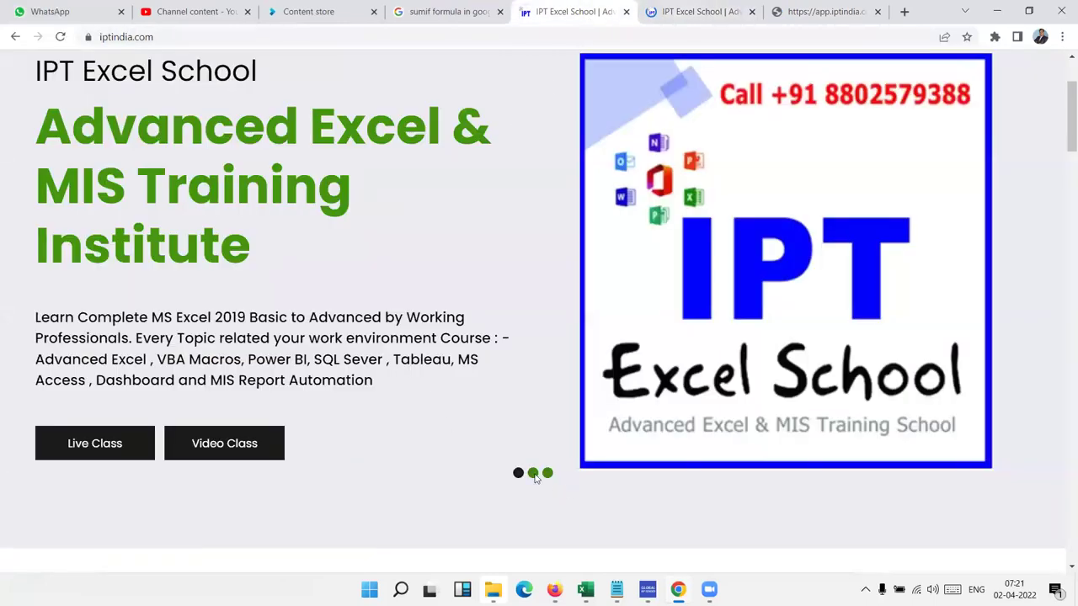
- Show the Zoom Online Classes slide, then browse the live.iptindia.com course list
click(533, 474)
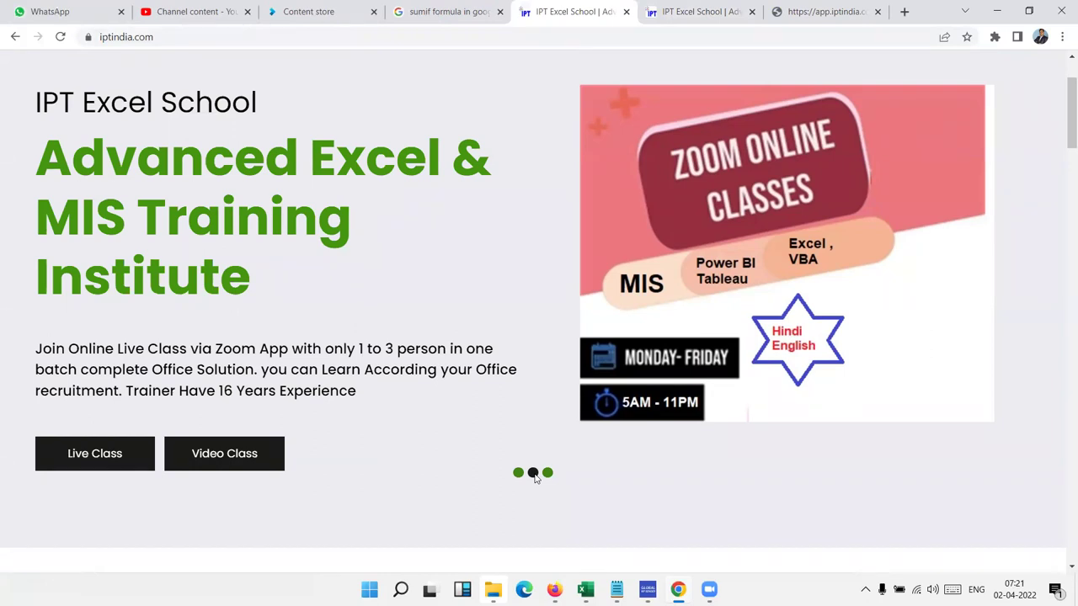
click(710, 19)
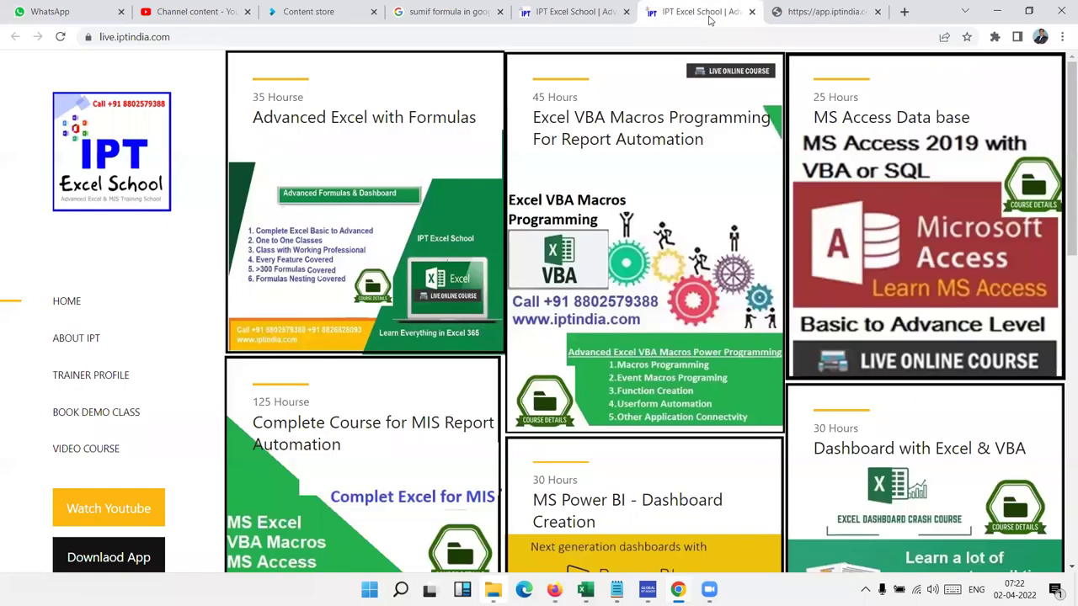
click(569, 15)
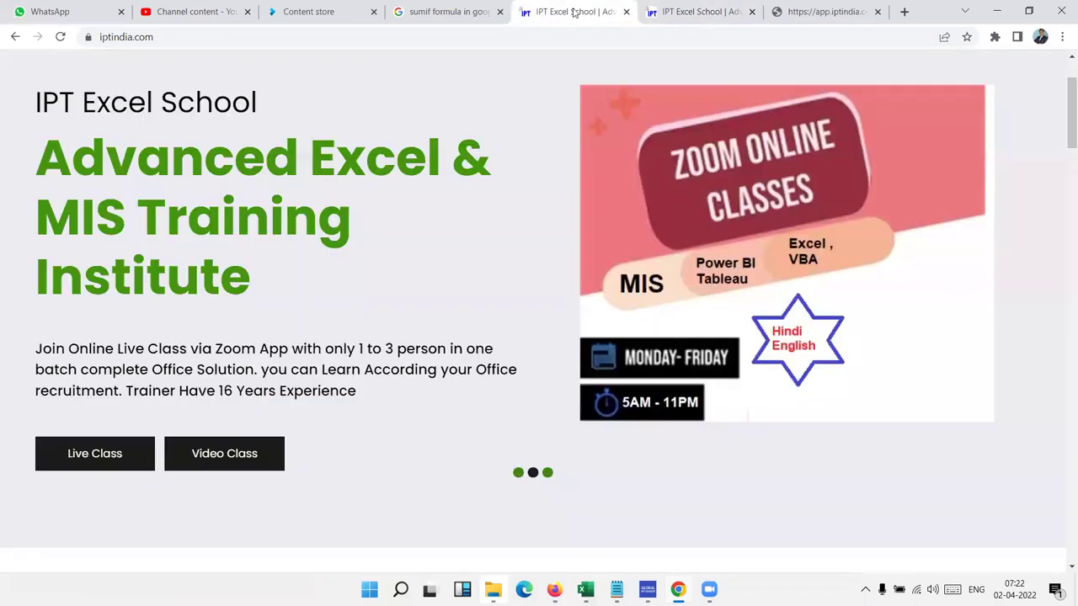
click(706, 10)
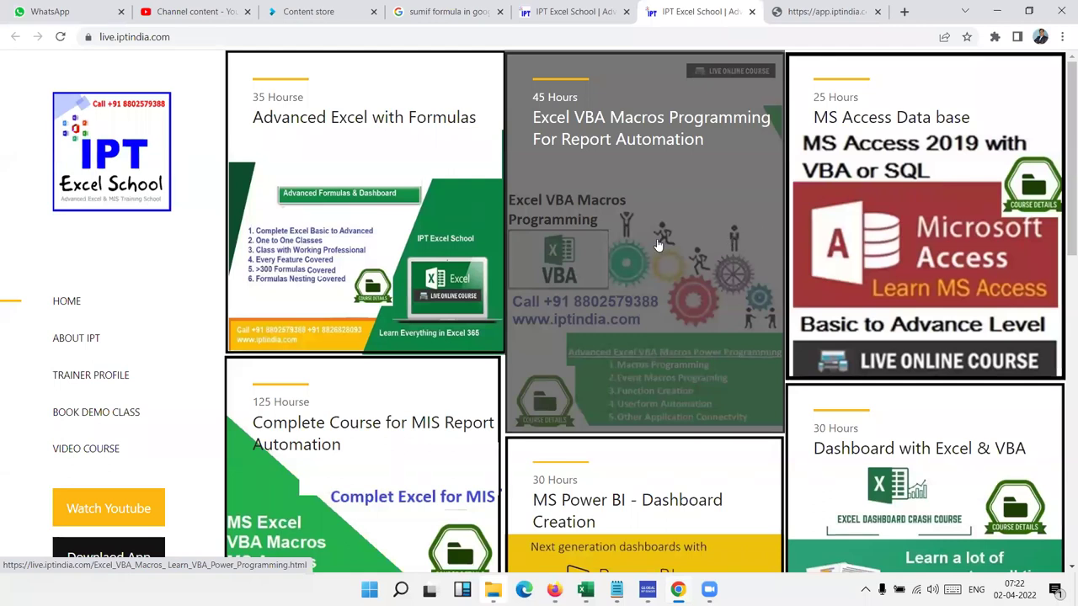
scroll(601, 258, down, 3)
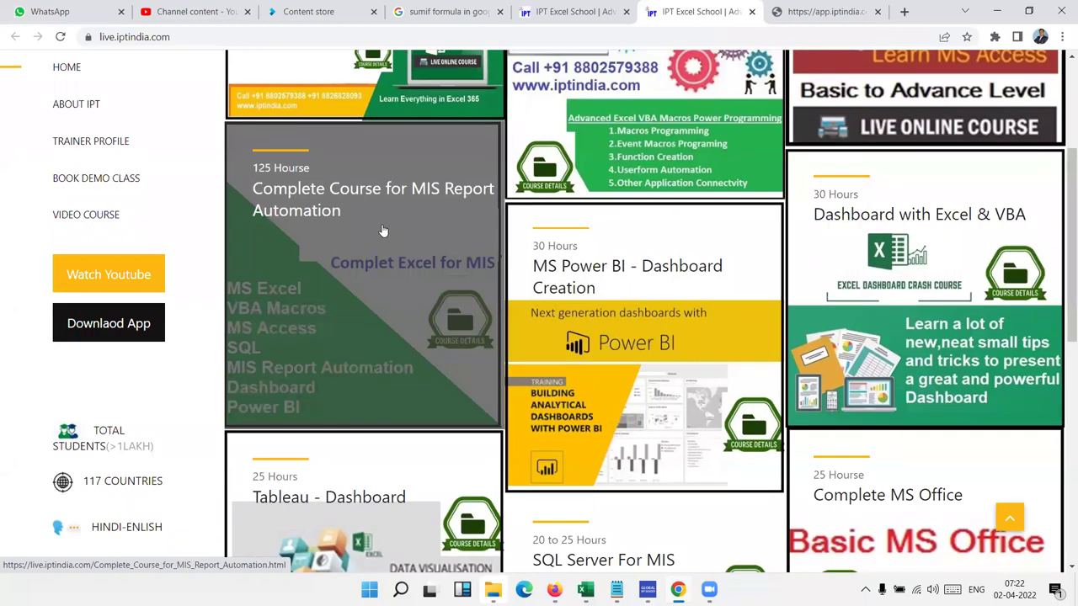
- Open the MIS Report Automation course page and highlight the Fast Track course duration
click(382, 230)
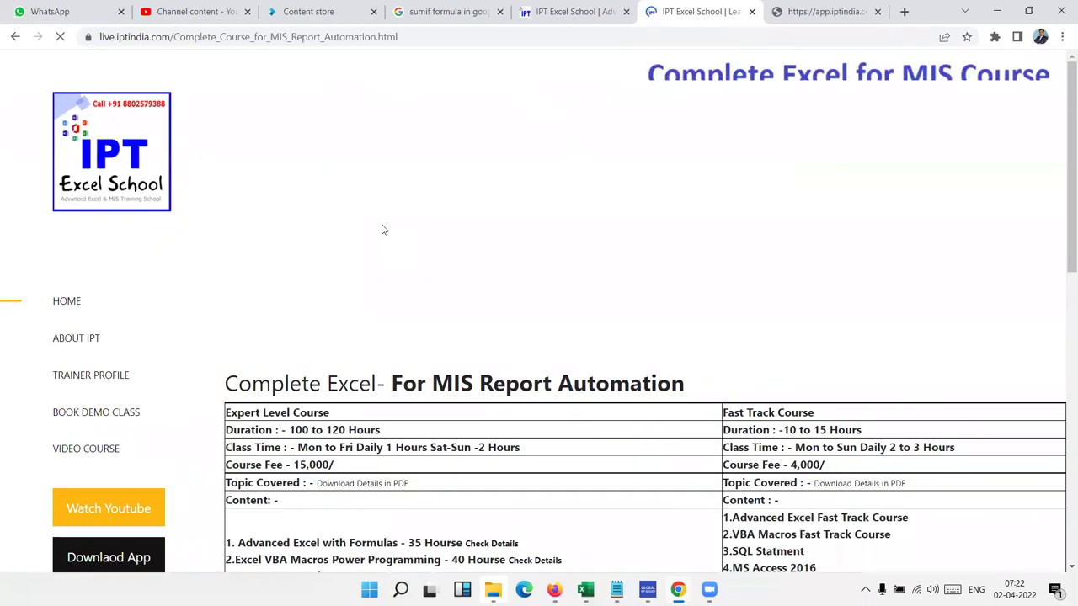
scroll(699, 343, down, 3)
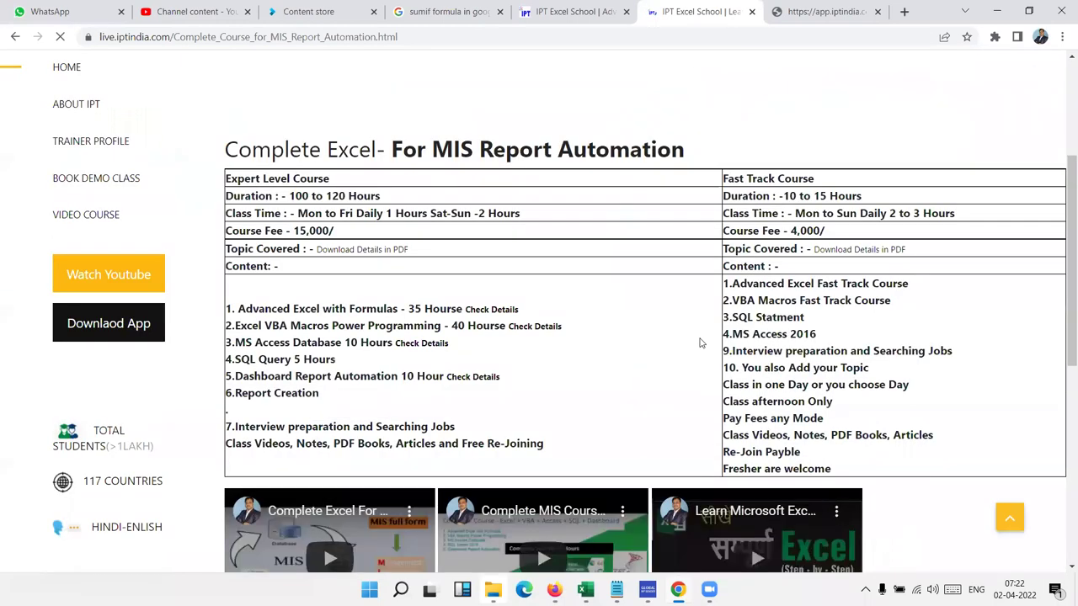
double_click(757, 184)
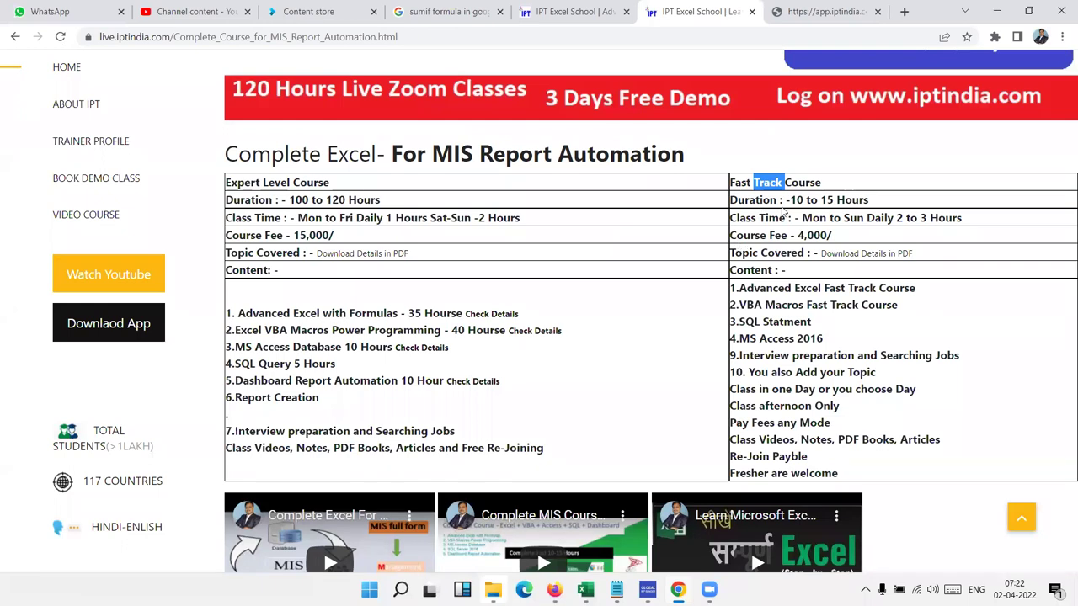
drag(785, 201, 853, 213)
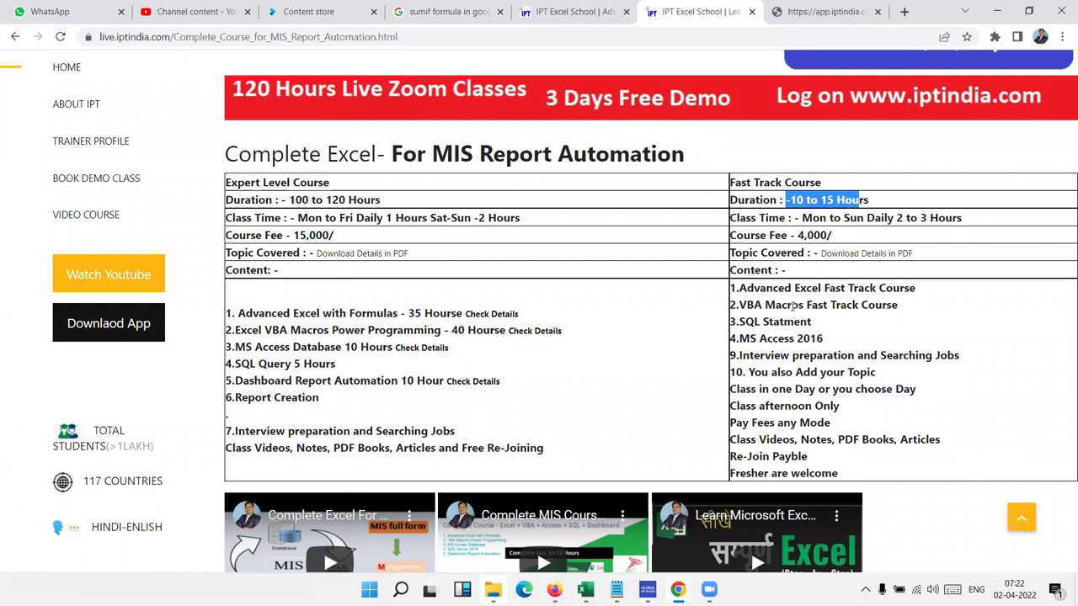
scroll(795, 306, up, 3)
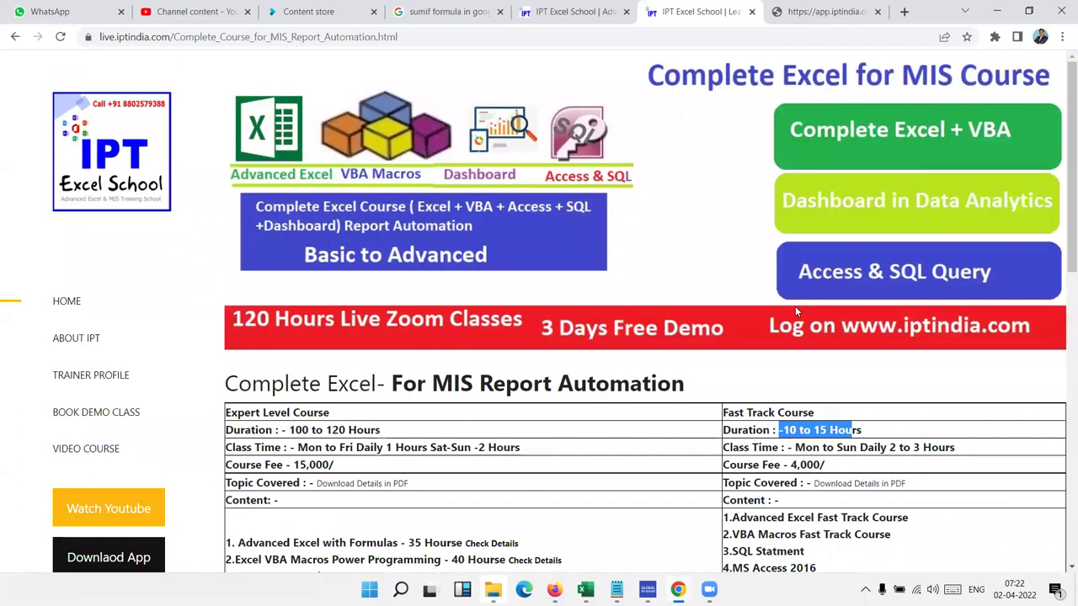
scroll(796, 312, down, 3)
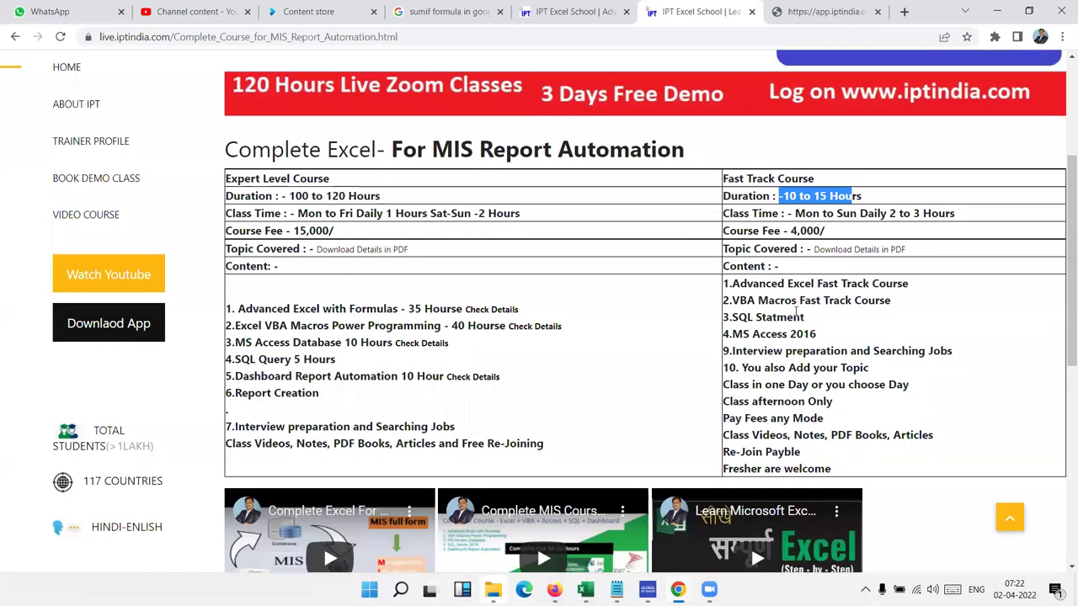
- Highlight the Expert Level duration and its modules, from Advanced Excel with Formulas to Report Creation
triple_click(392, 308)
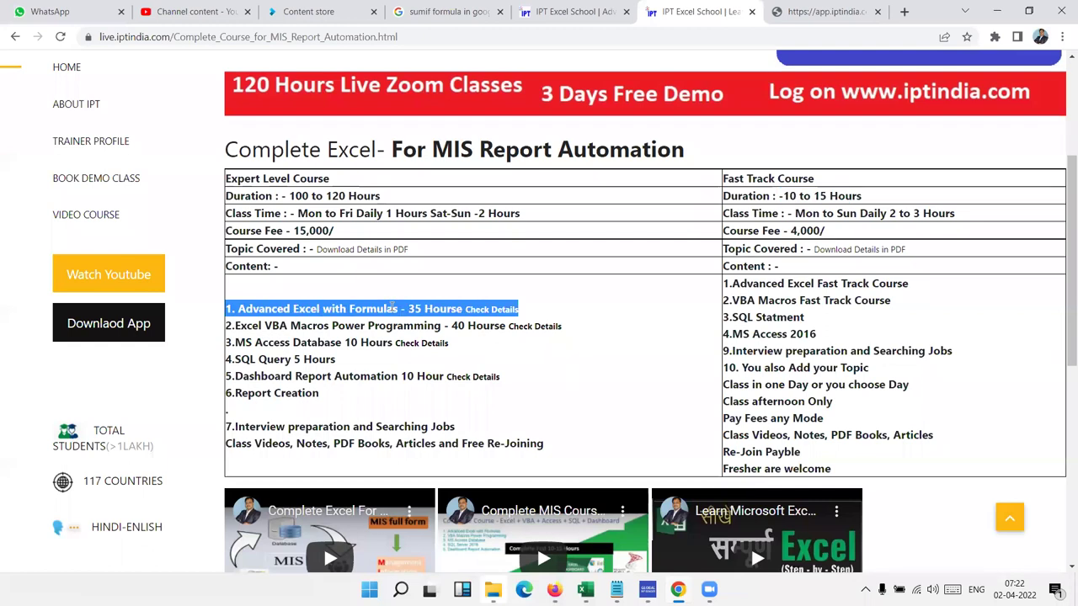
triple_click(270, 179)
click(273, 195)
drag(273, 195, 358, 196)
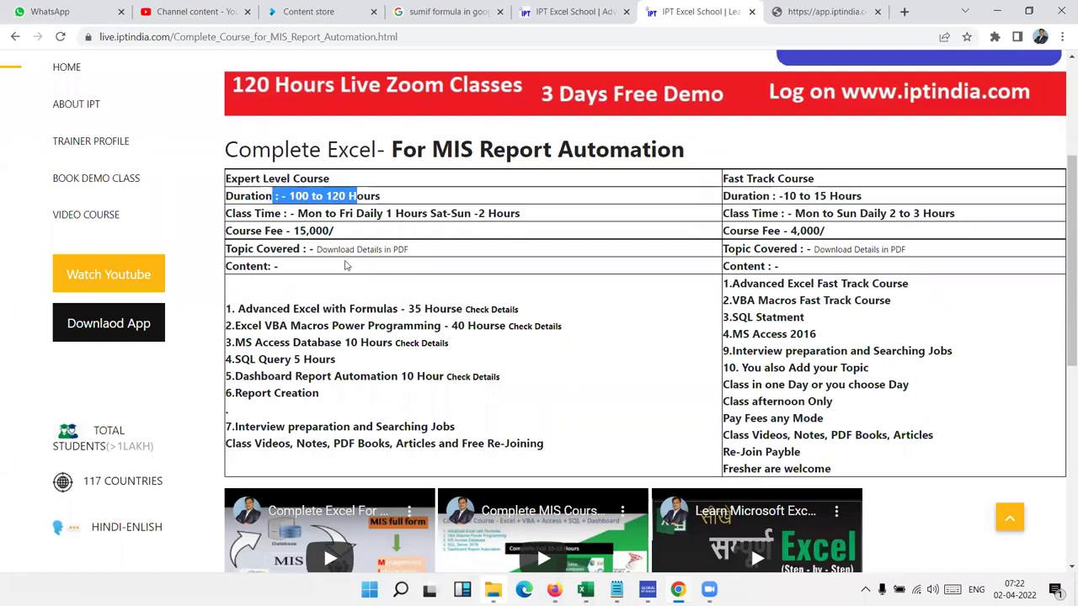
triple_click(324, 308)
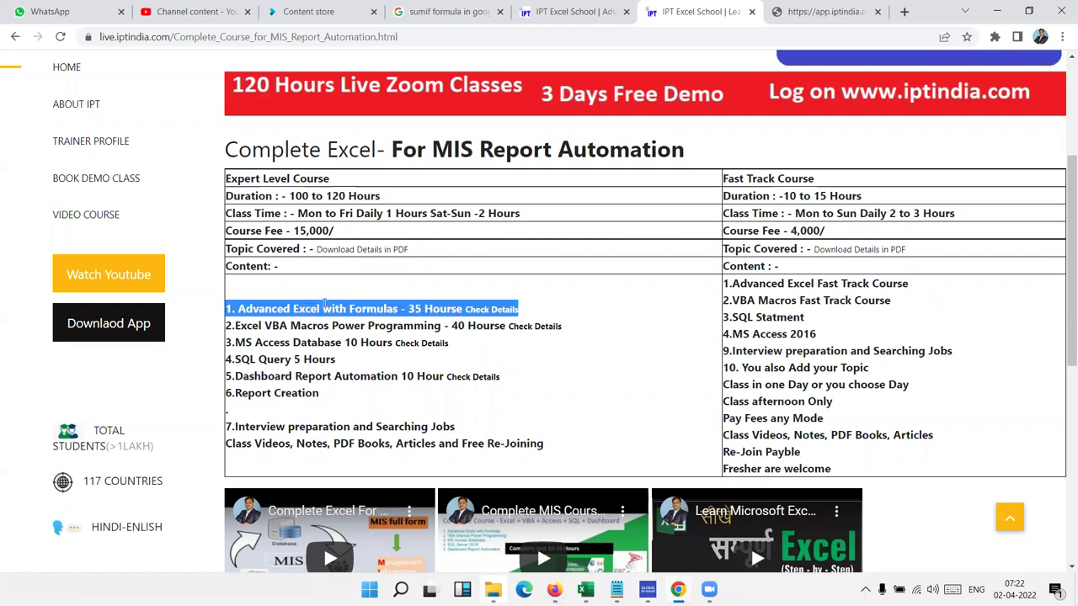
triple_click(273, 327)
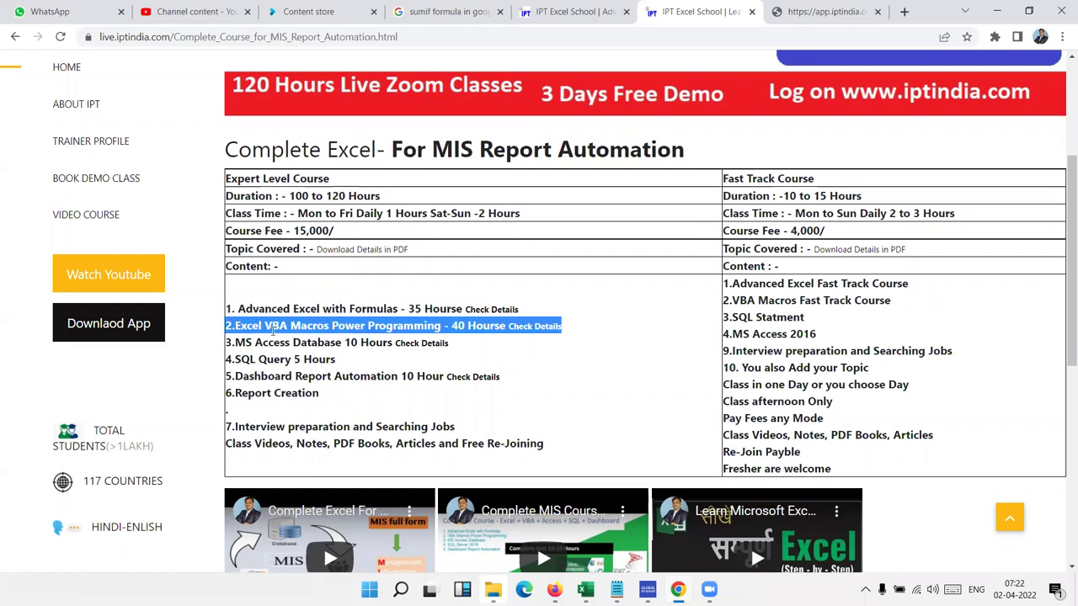
triple_click(271, 344)
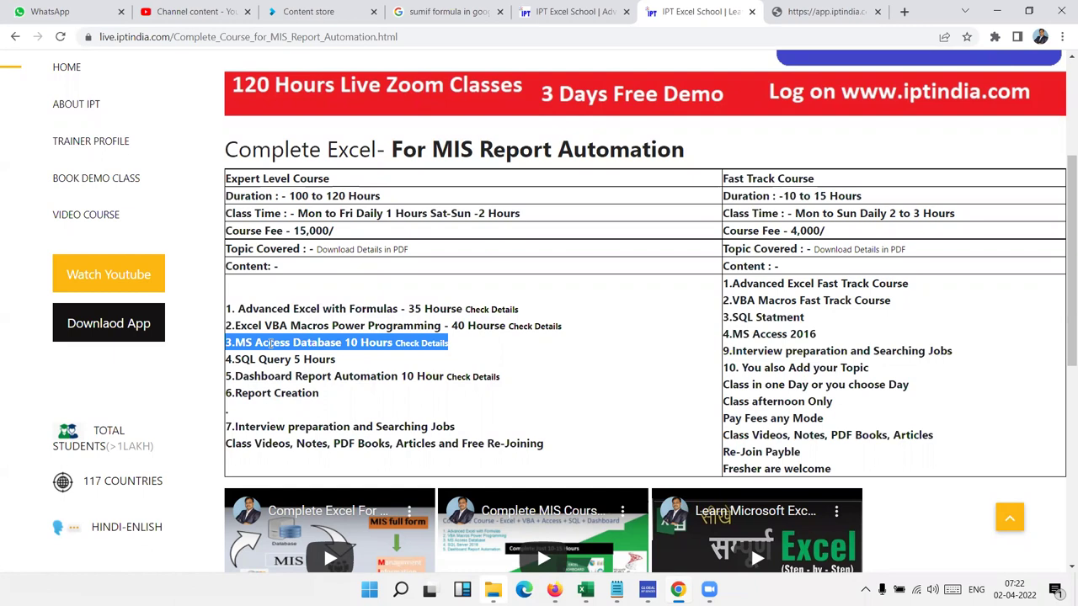
triple_click(264, 360)
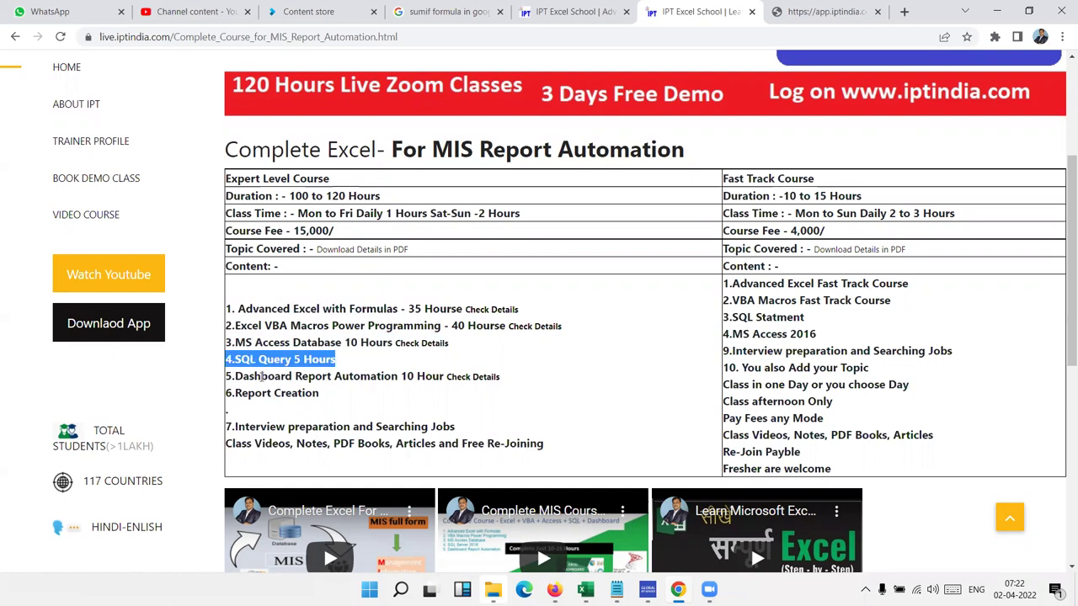
triple_click(264, 376)
triple_click(263, 393)
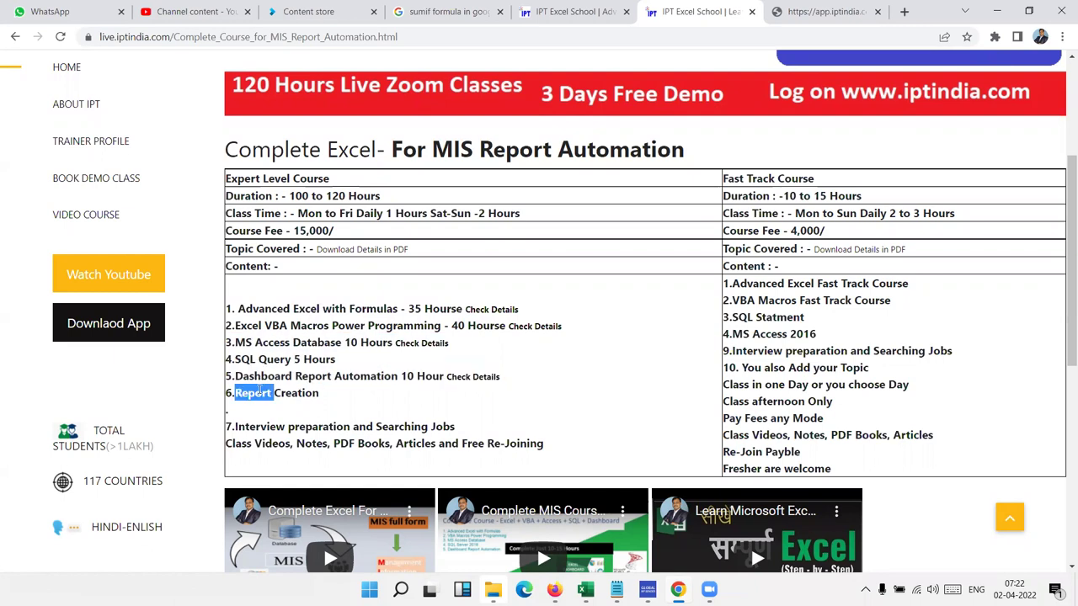
- Open the course details as the Excel_MIS.pdf syllabus
click(344, 253)
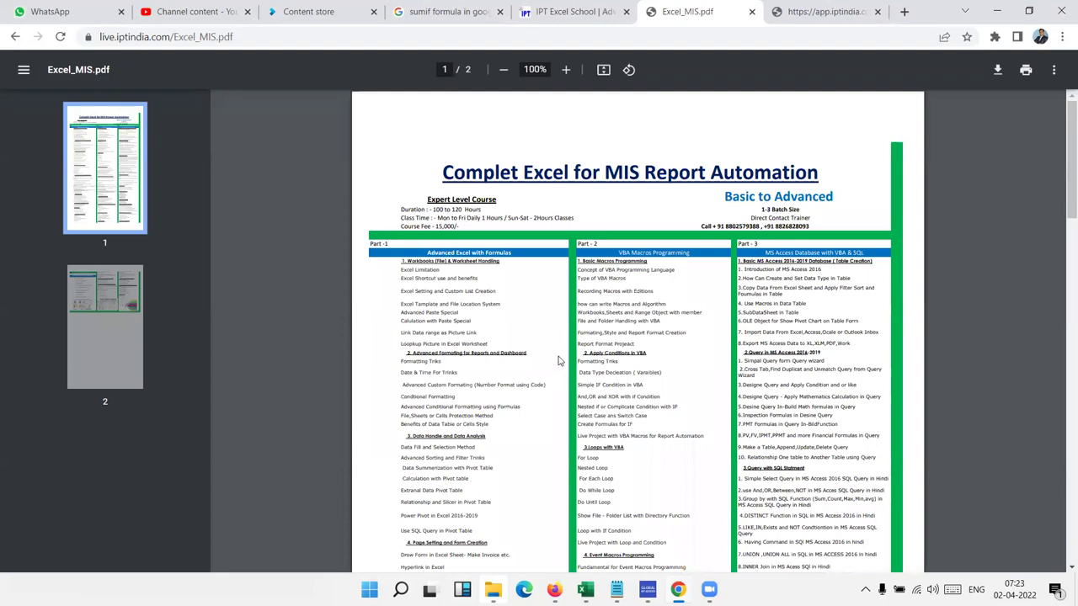
ctrl+scroll(561, 361, up, 1)
ctrl+scroll(560, 360, up, 2)
ctrl+scroll(560, 359, up, 2)
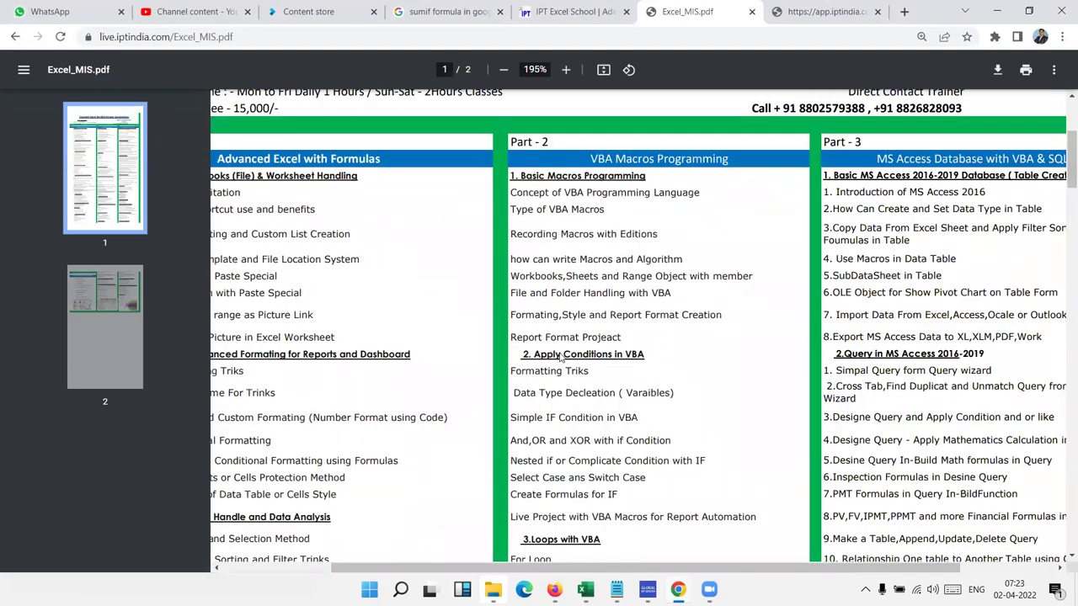
ctrl+scroll(560, 357, down, 3)
ctrl+scroll(560, 358, up, 1)
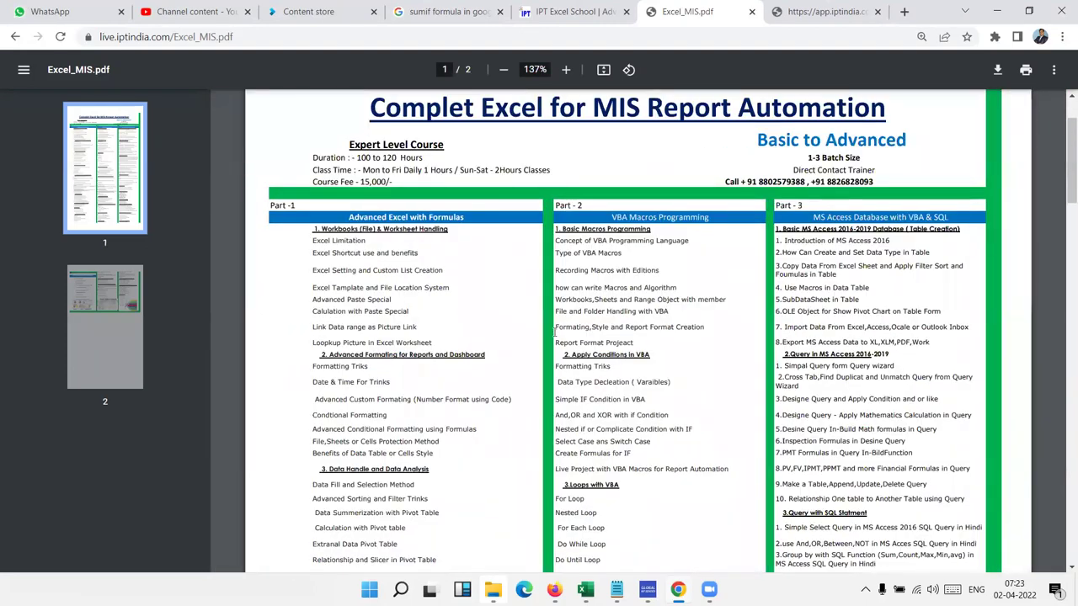
- Scroll through both syllabus pages, then return to page 1
scroll(555, 331, down, 10)
scroll(555, 333, down, 3)
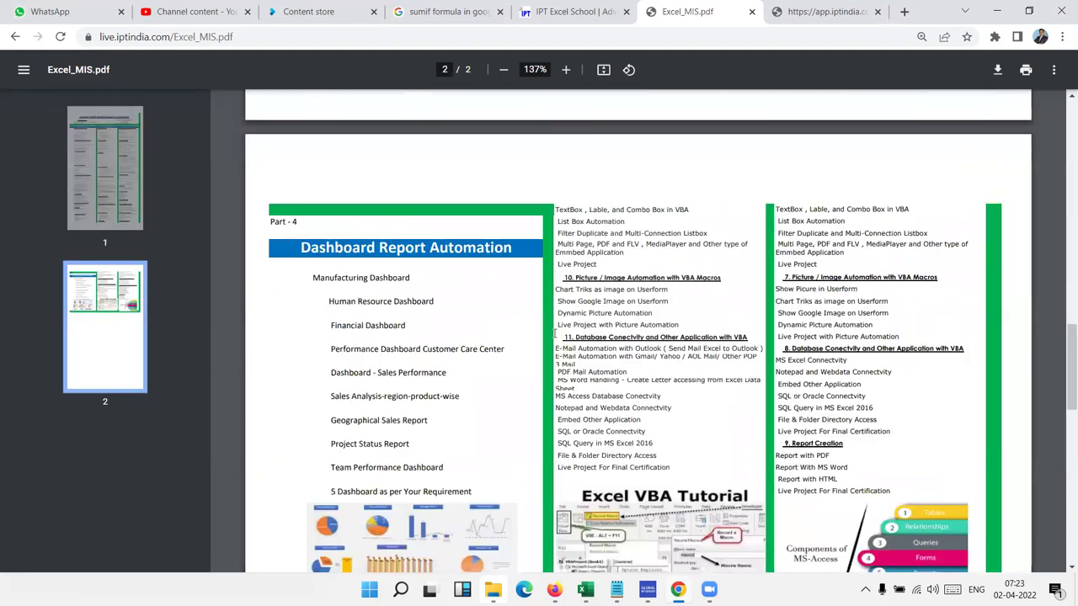
scroll(555, 333, down, 3)
scroll(555, 332, up, 10)
scroll(471, 312, up, 6)
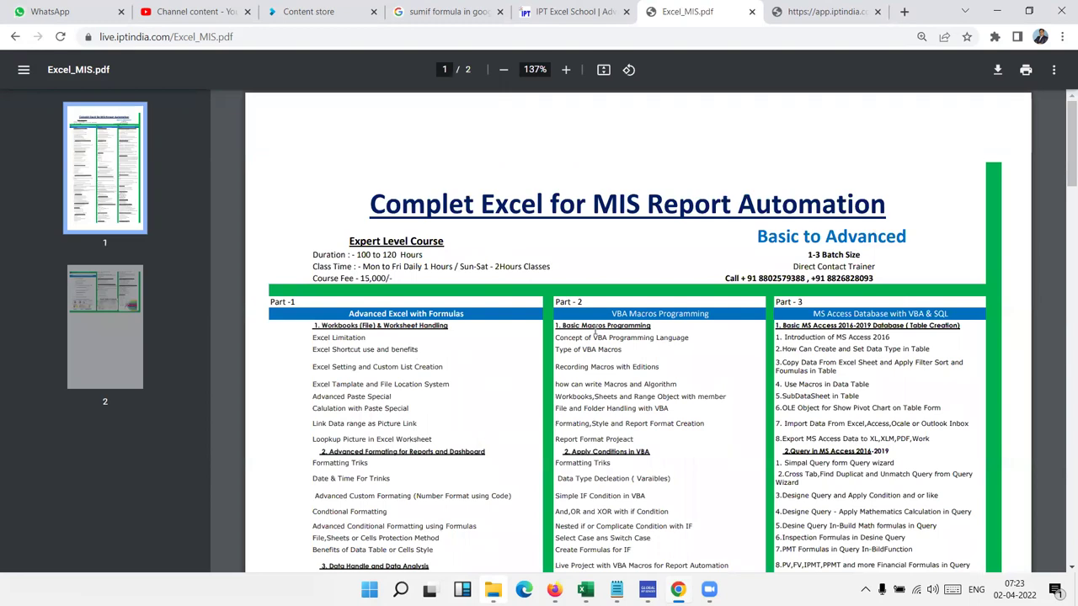
scroll(923, 341, down, 2)
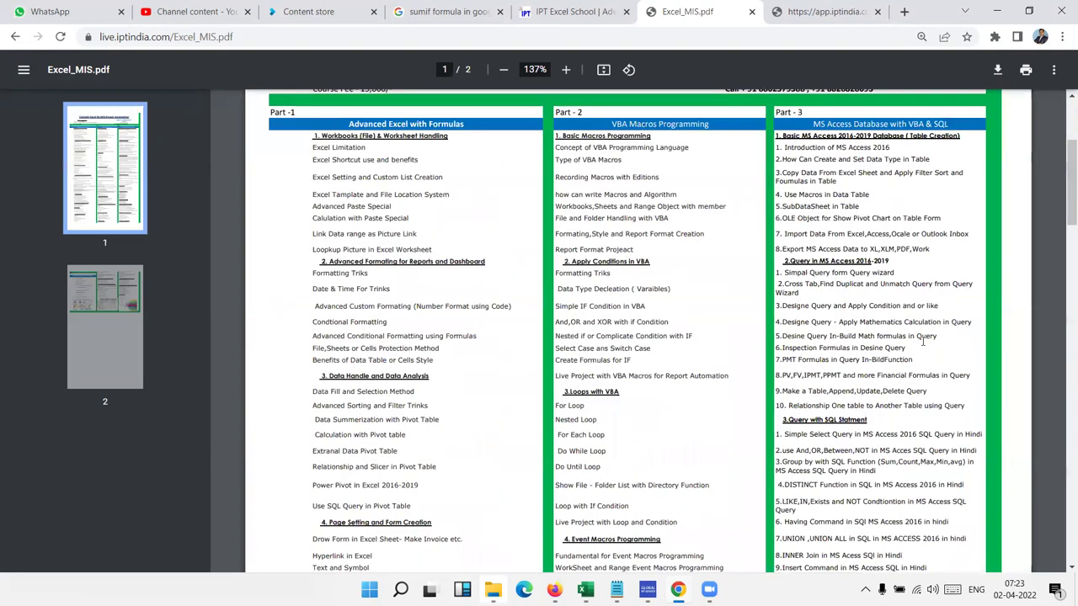
scroll(923, 342, down, 5)
scroll(923, 342, down, 3)
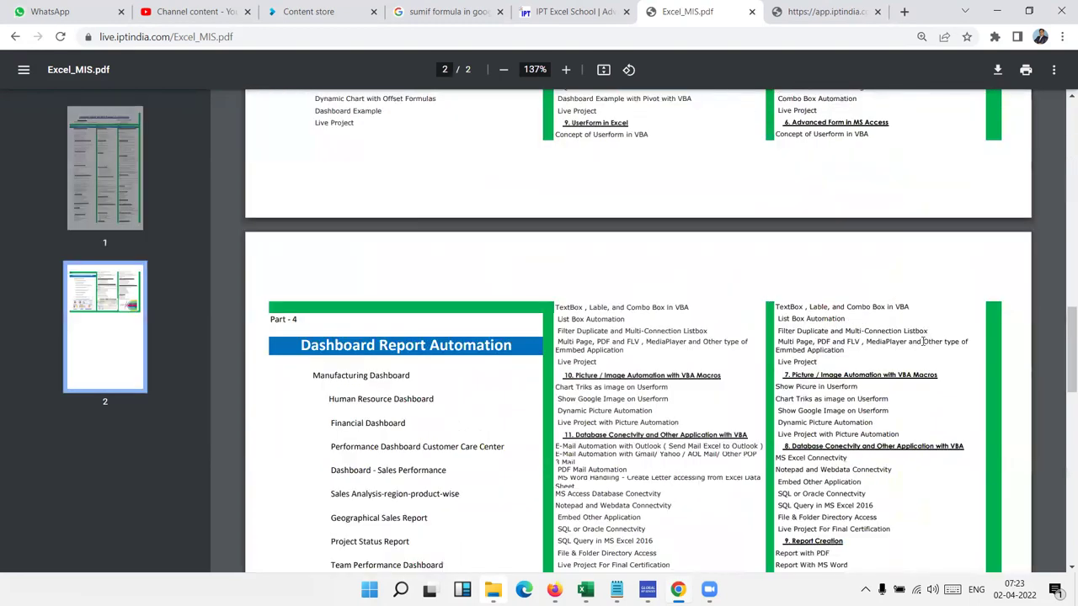
scroll(923, 341, down, 3)
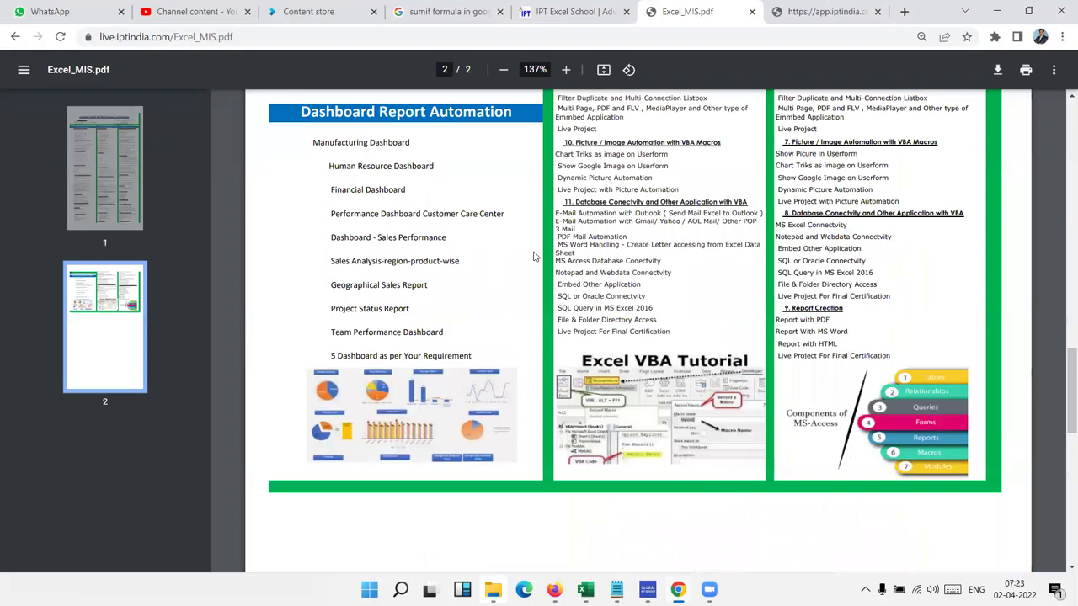
click(85, 144)
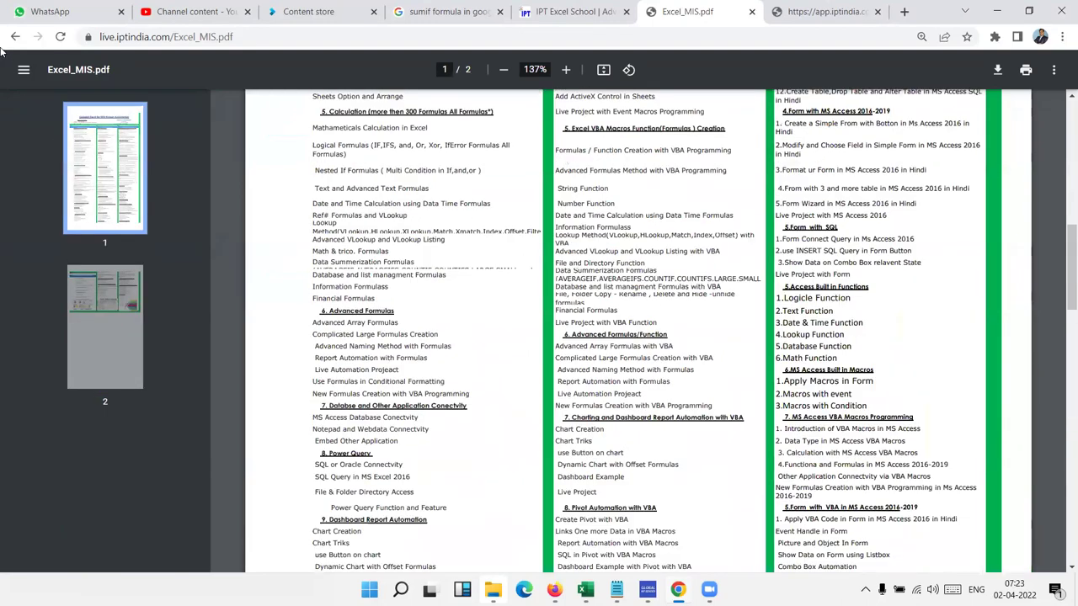
- Send the PDF tab back to the homepage course listings and start a new tab beside the login tab
click(579, 11)
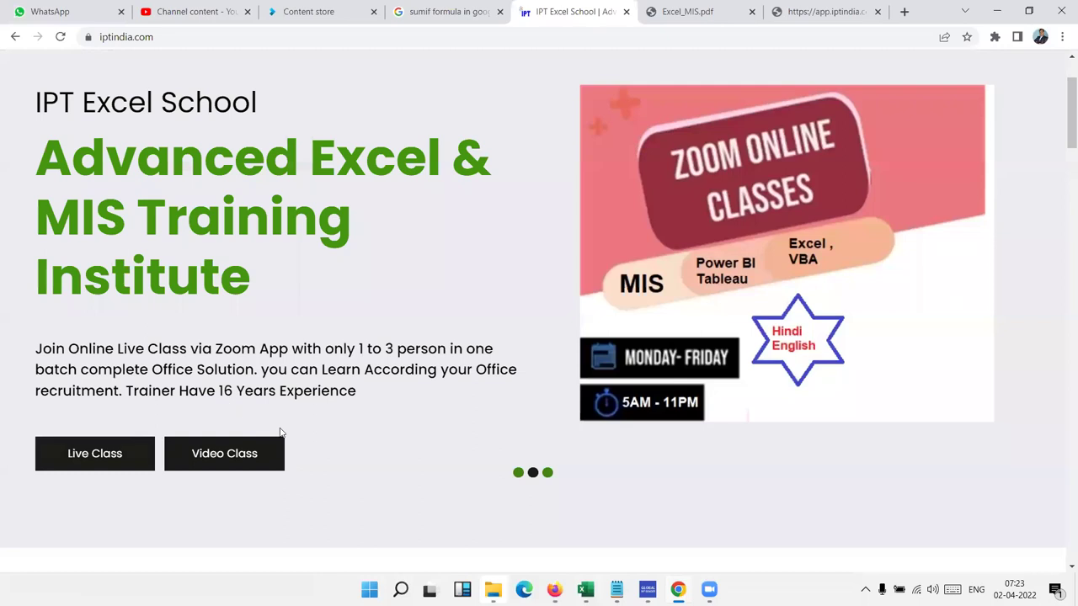
click(699, 10)
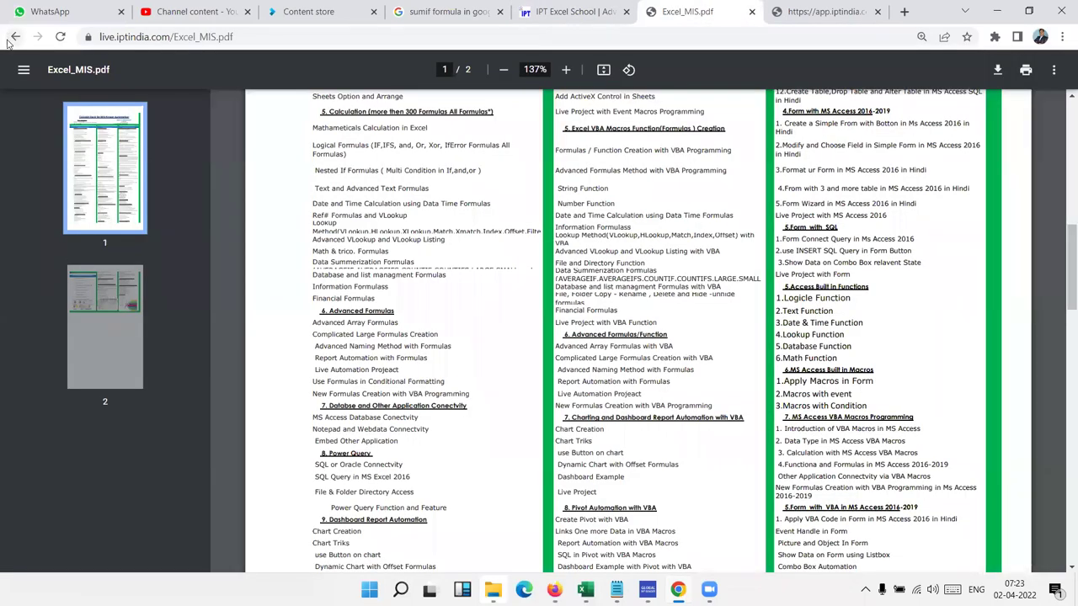
click(14, 37)
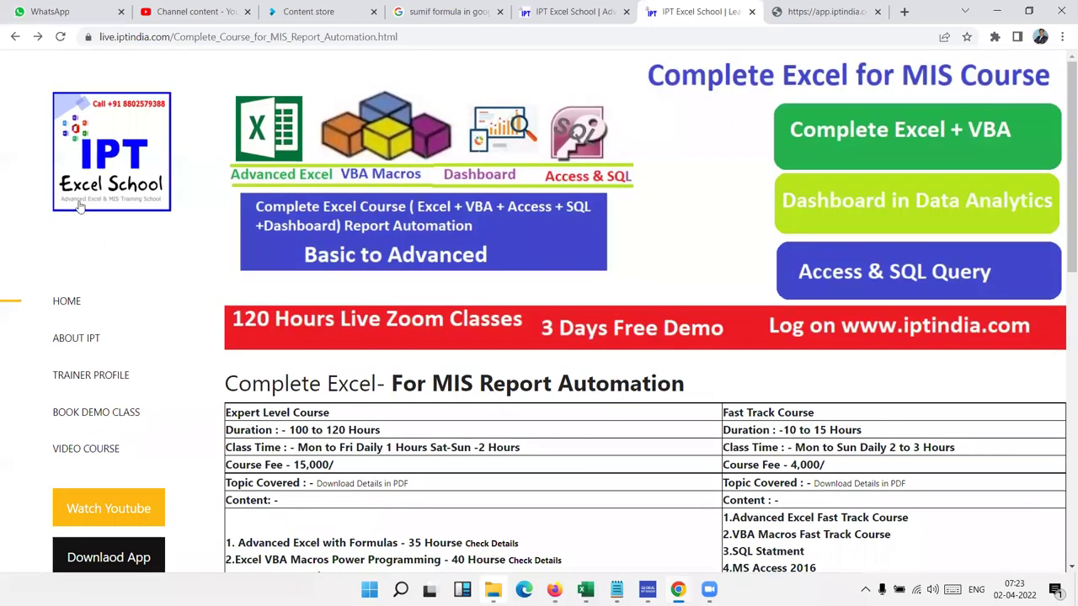
click(15, 36)
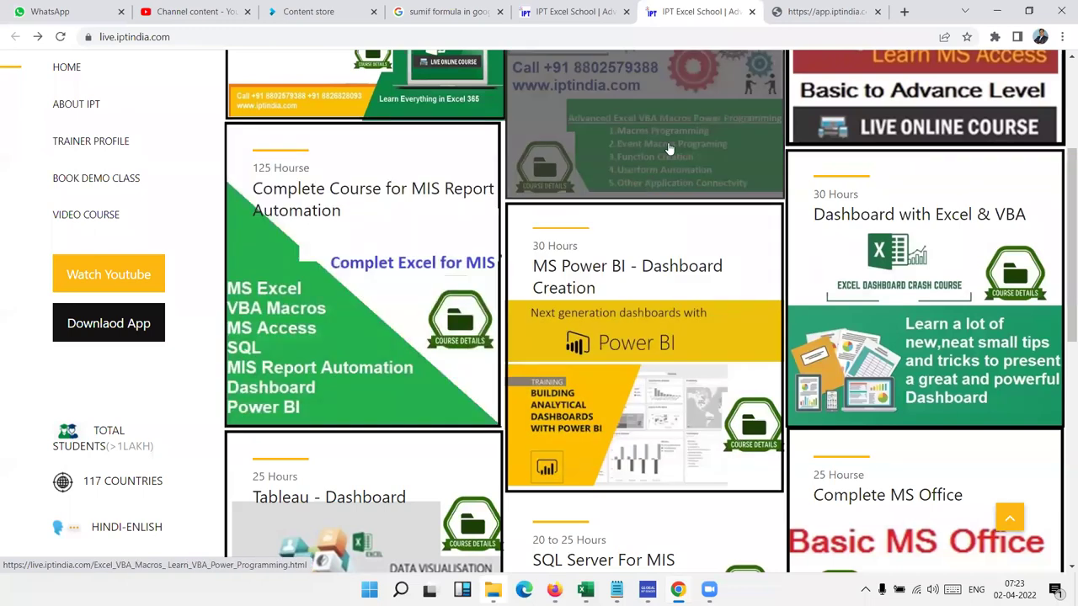
click(870, 13)
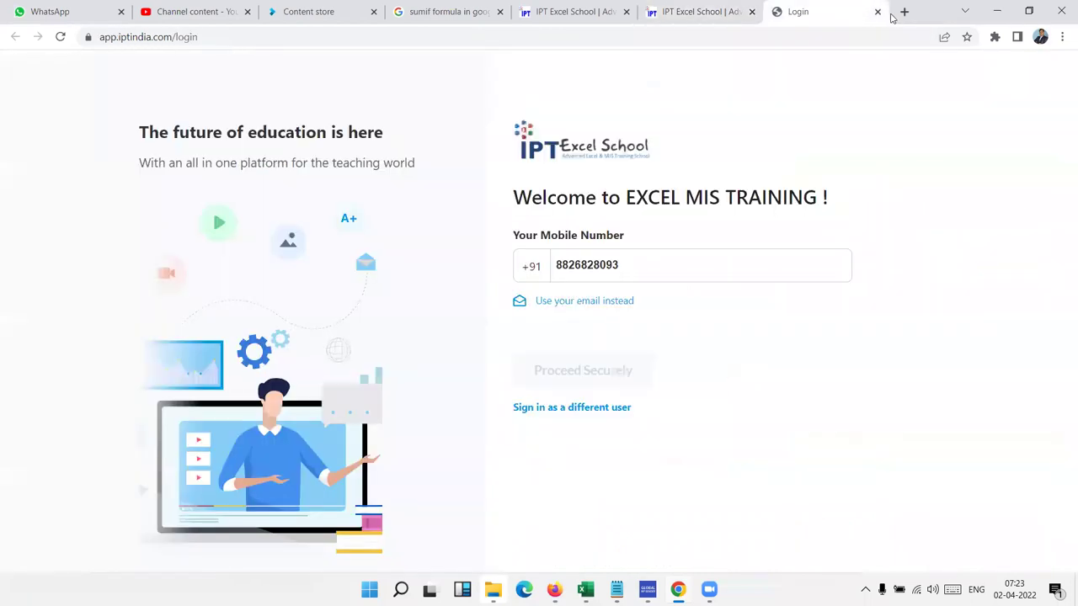
click(904, 12)
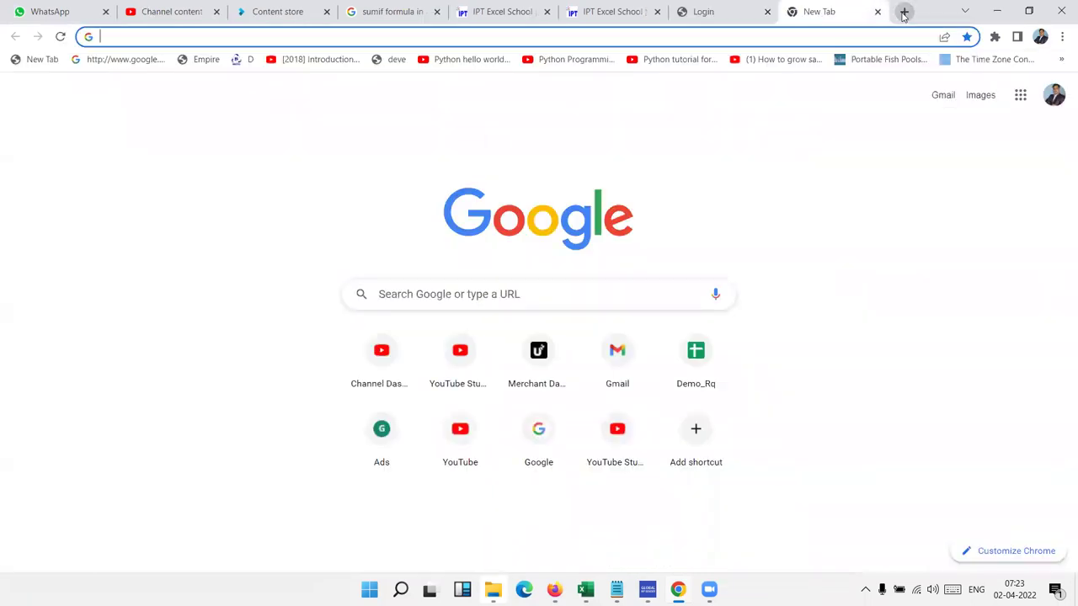
- Load the autocompleted EXCEL MIS TRAINING Play Store page and select EXCEL in its title
text(p)
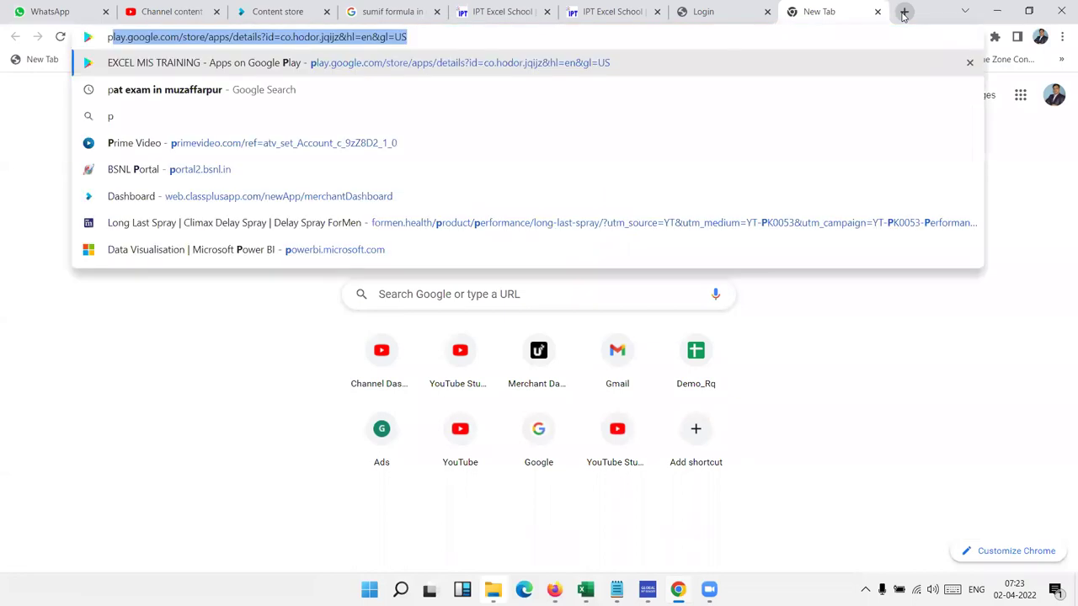
key(Return)
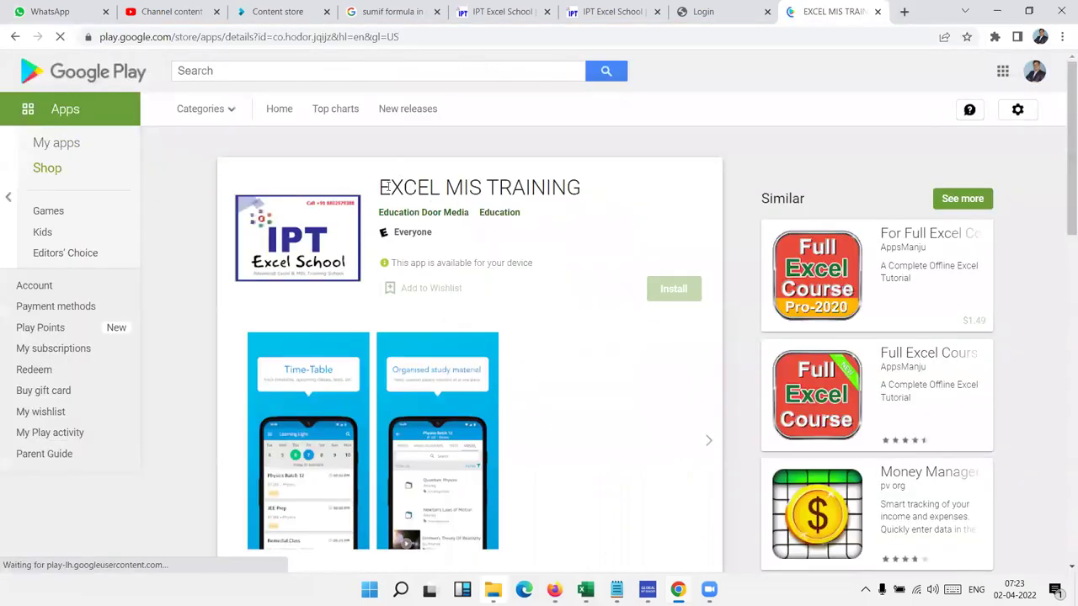
double_click(381, 187)
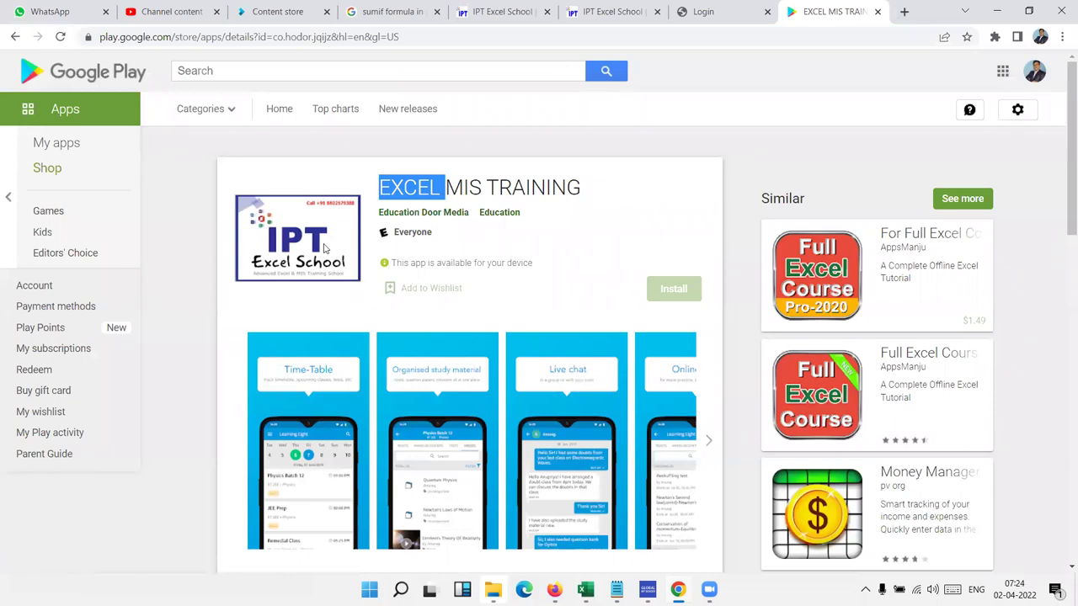
- Move between the open tabs to reach the IPT Excel School login page
click(731, 14)
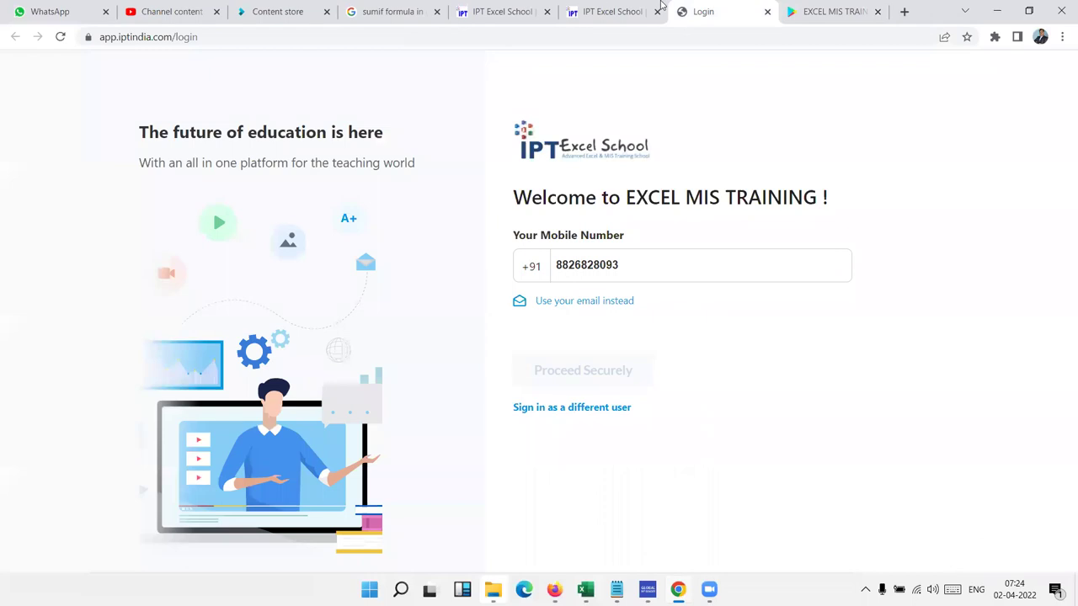
click(627, 14)
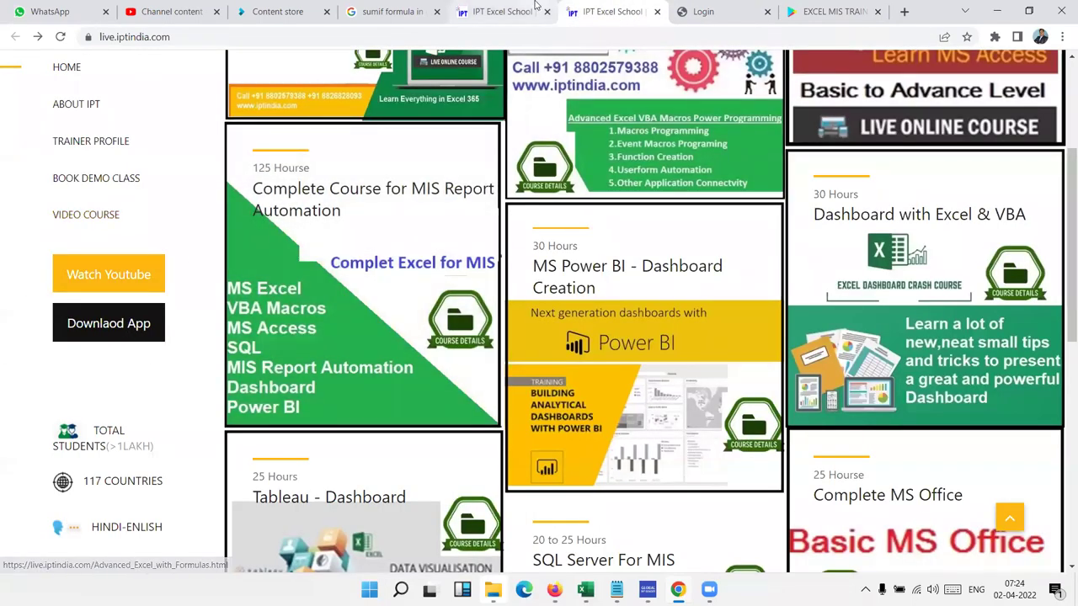
key(ctrl+Page_Up)
click(218, 473)
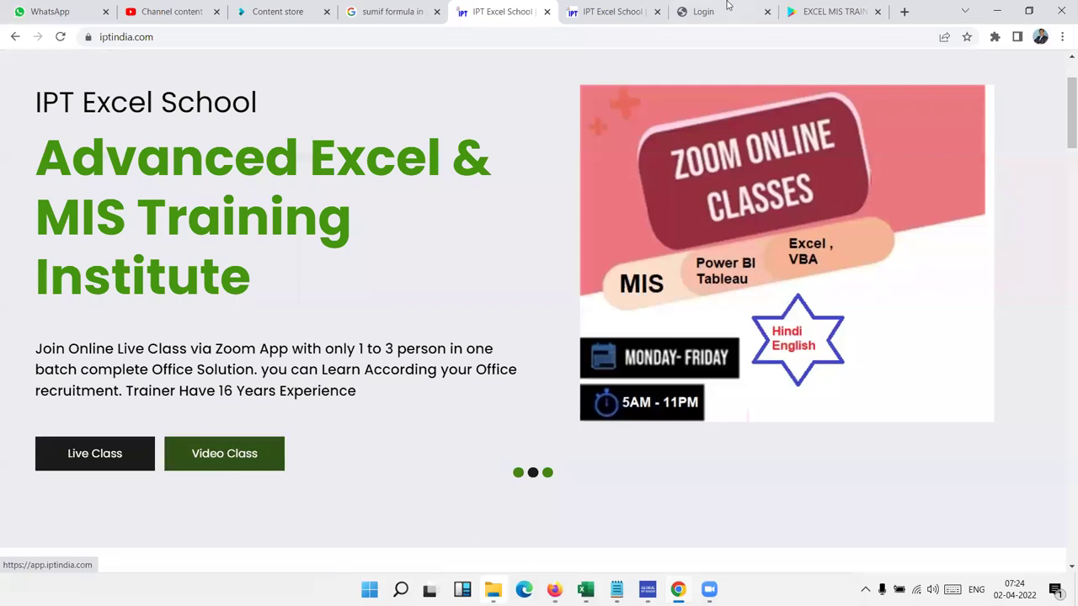
click(106, 40)
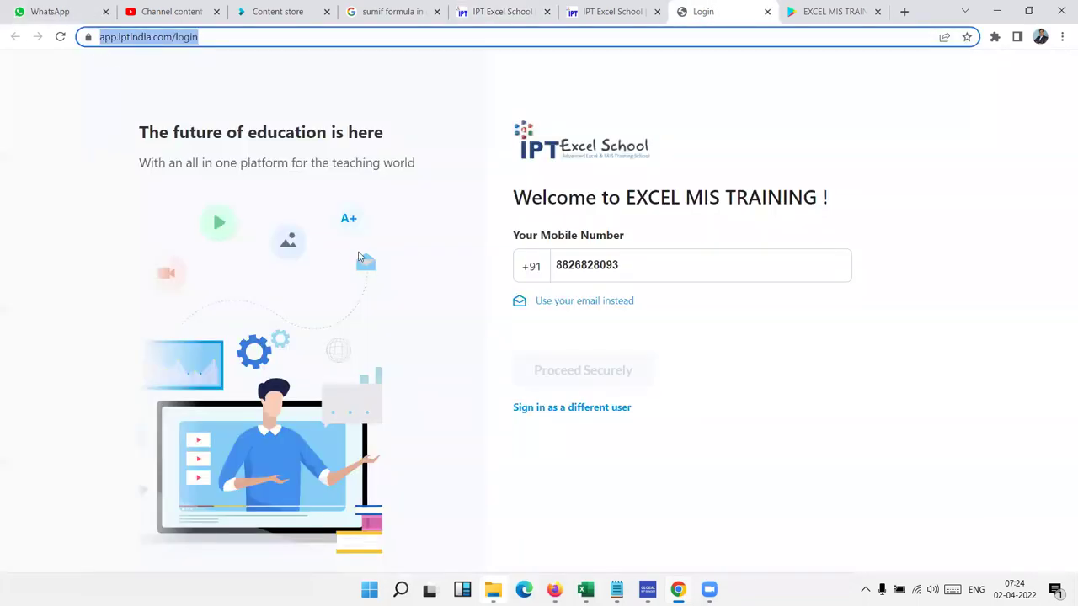
- Correct the last digit of the mobile number, request the code, and sign in with the OTP
click(580, 268)
double_click(580, 268)
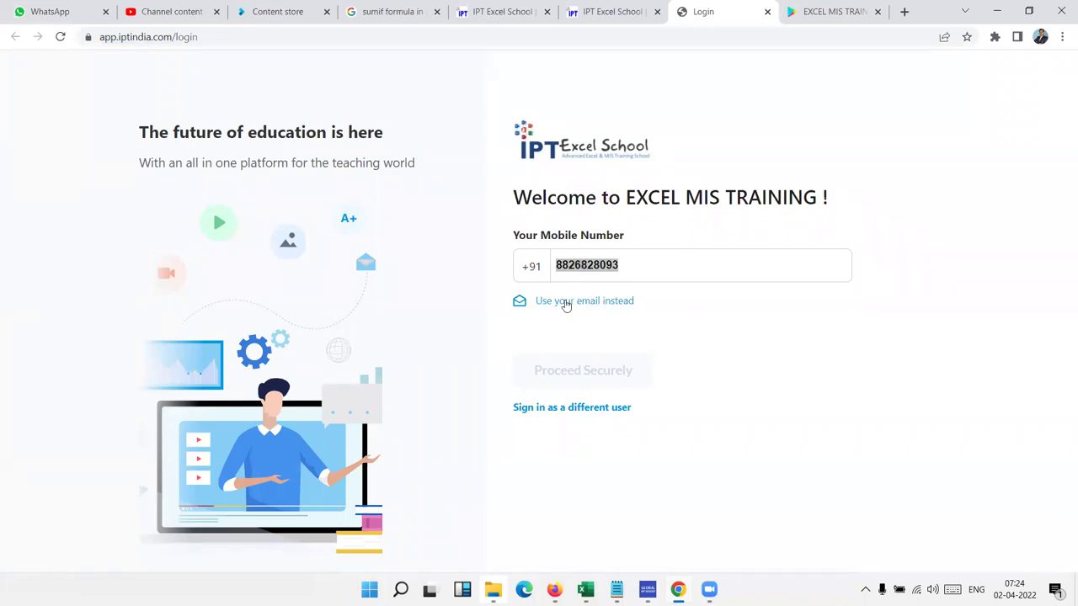
click(644, 266)
key(BackSpace)
text(3)
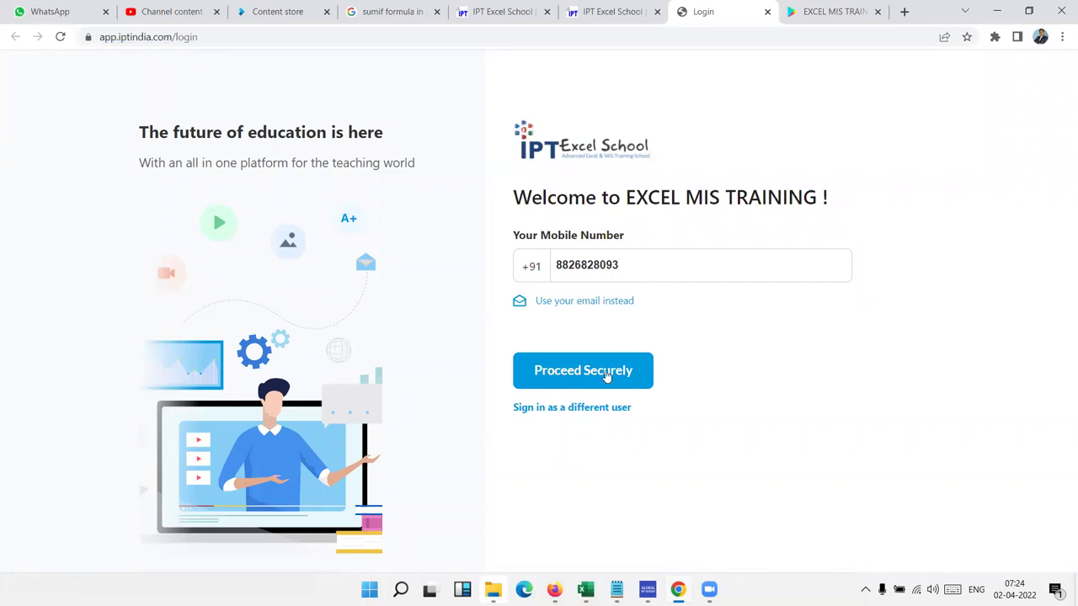
click(605, 374)
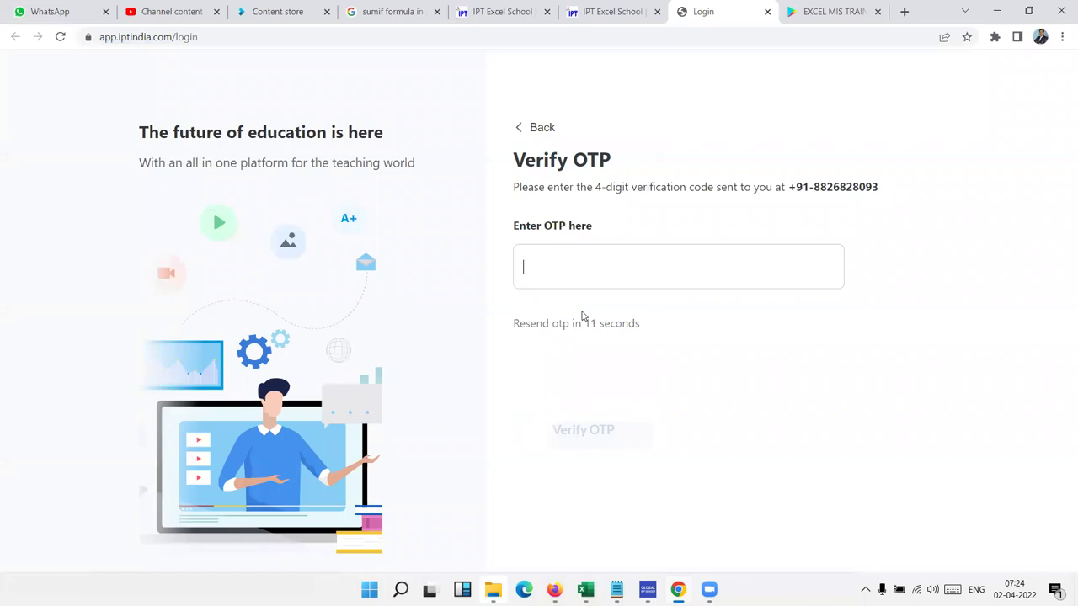
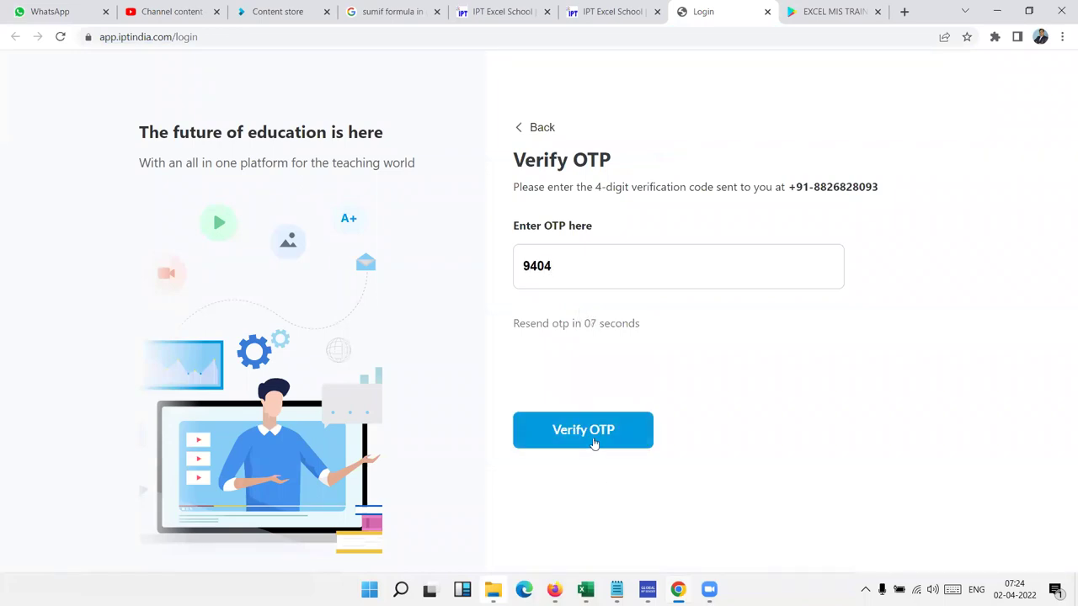
click(593, 441)
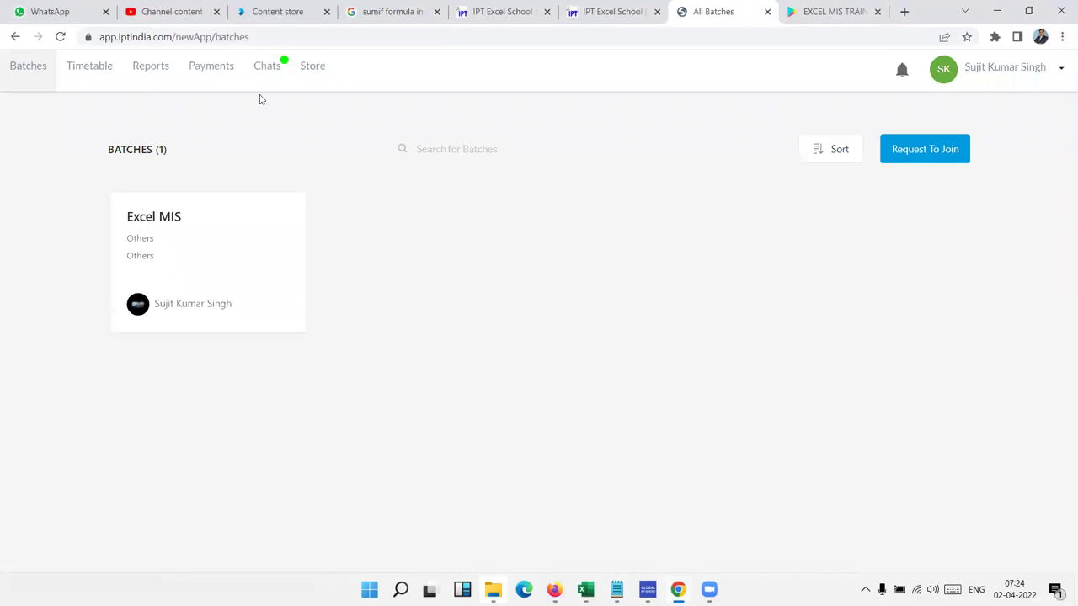
- Open Chats and scroll through the conversation with the coupon offers
click(267, 62)
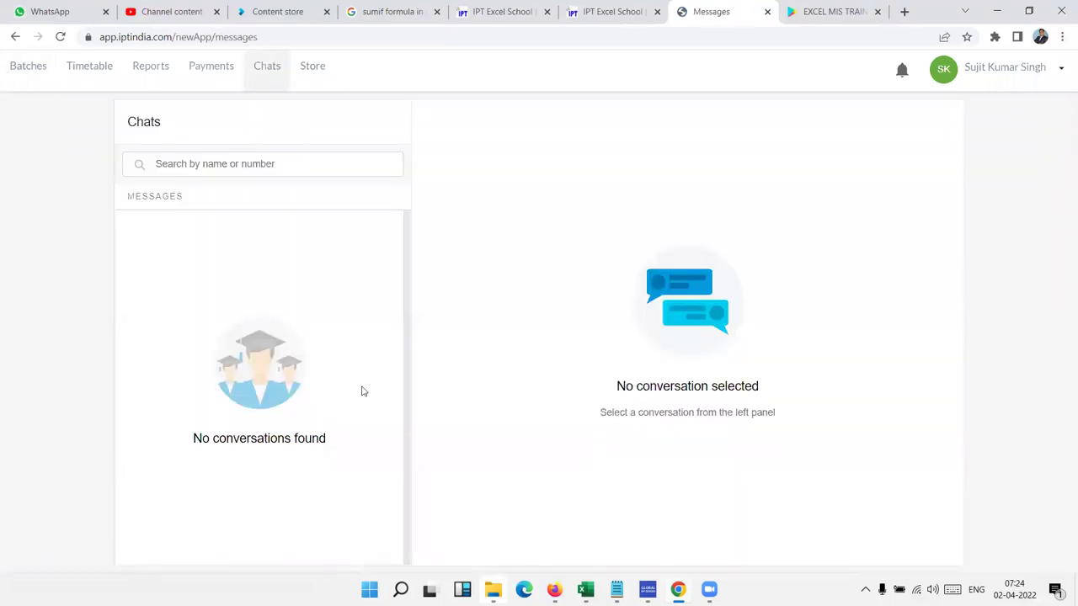
click(301, 296)
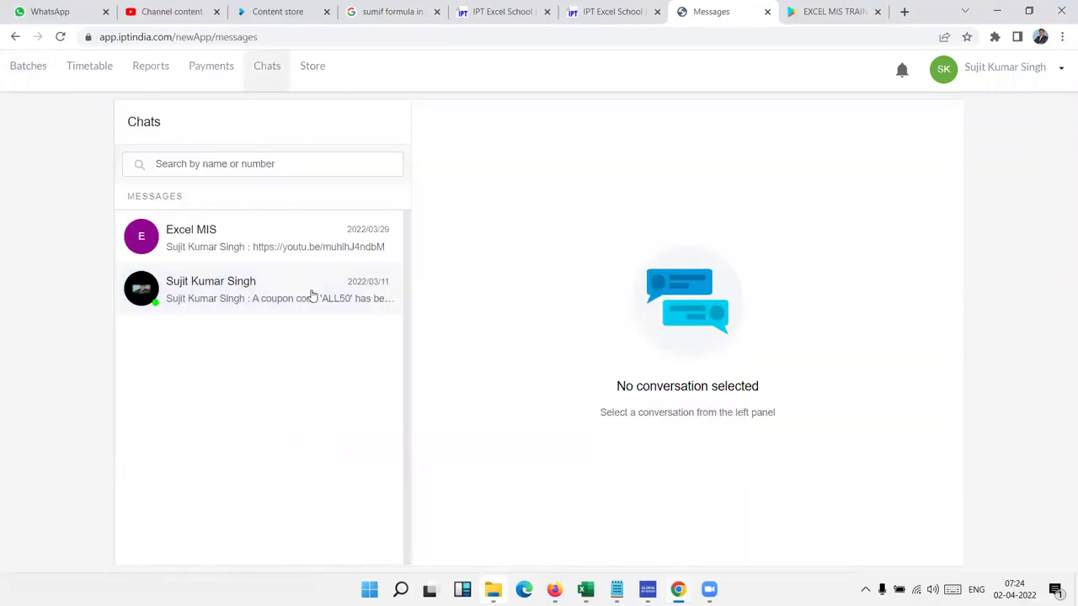
scroll(461, 326, down, 5)
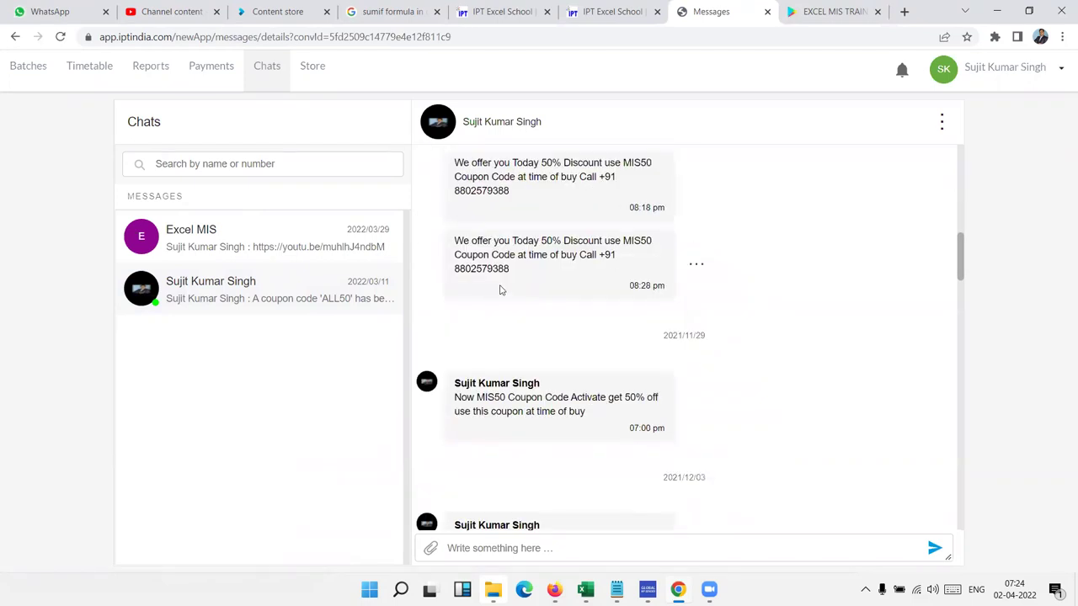
scroll(500, 288, down, 5)
scroll(501, 291, down, 5)
scroll(501, 290, down, 5)
scroll(500, 291, down, 2)
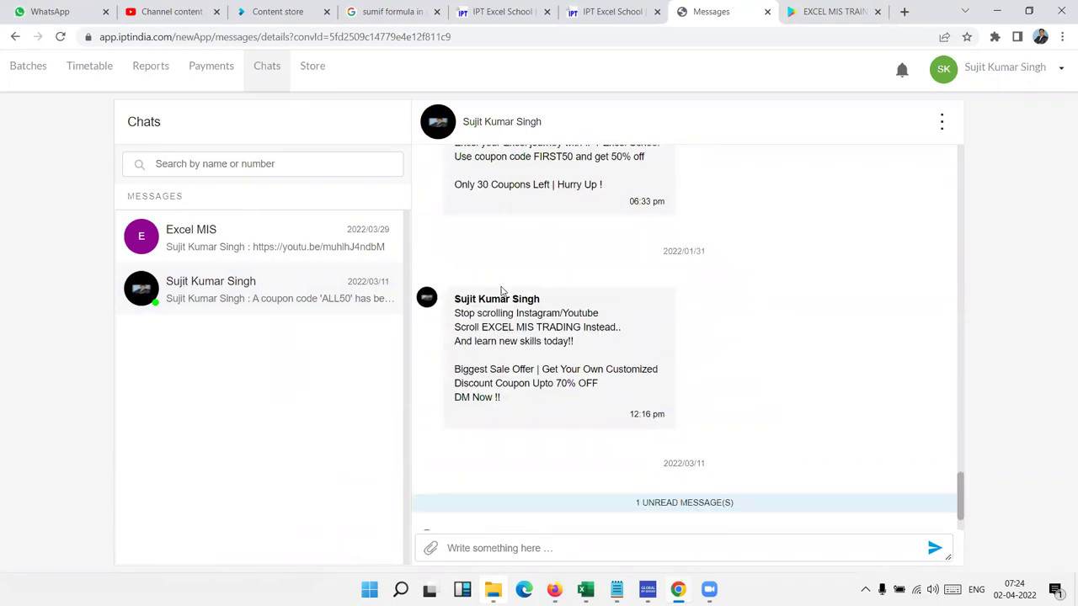
scroll(501, 290, down, 2)
scroll(502, 291, up, 3)
mouse_move(504, 286)
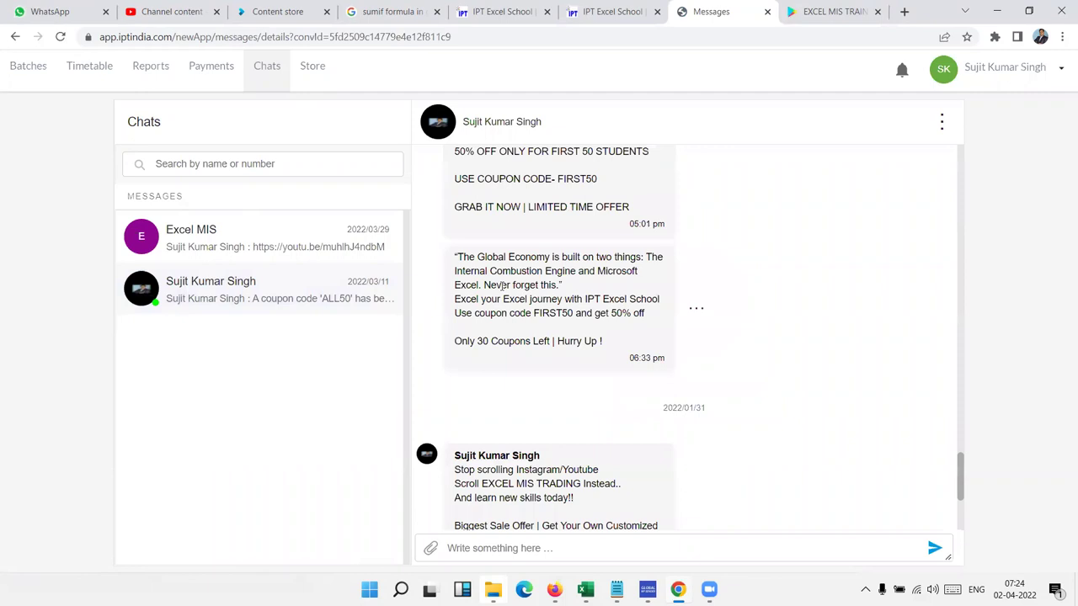
scroll(504, 288, up, 6)
scroll(504, 289, down, 3)
scroll(503, 290, up, 3)
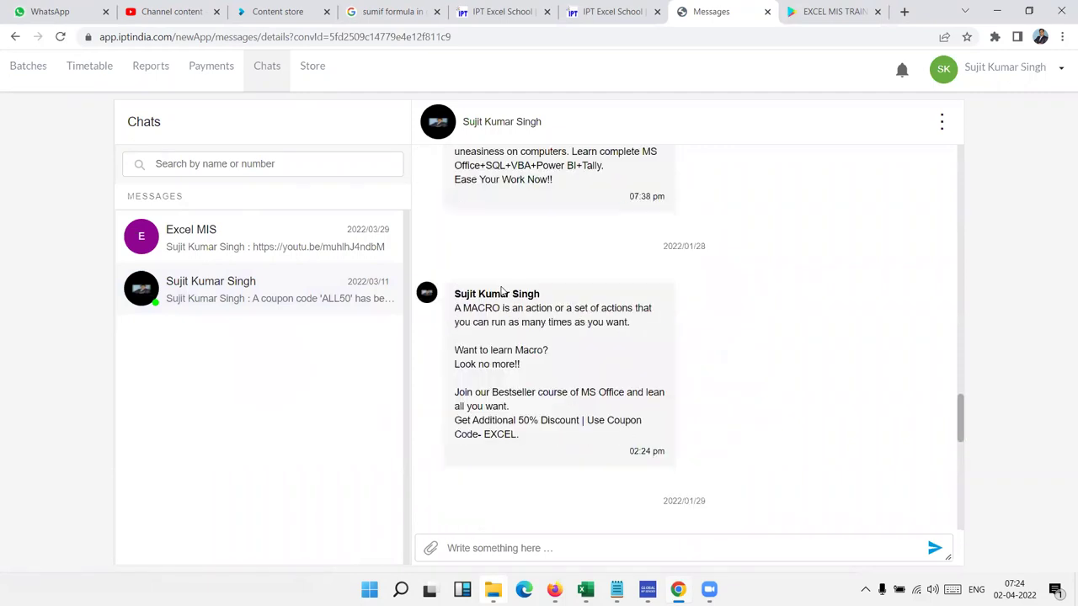
- Open the Excel MIS group chat and select the MIS executive job post
click(308, 255)
scroll(495, 401, up, 3)
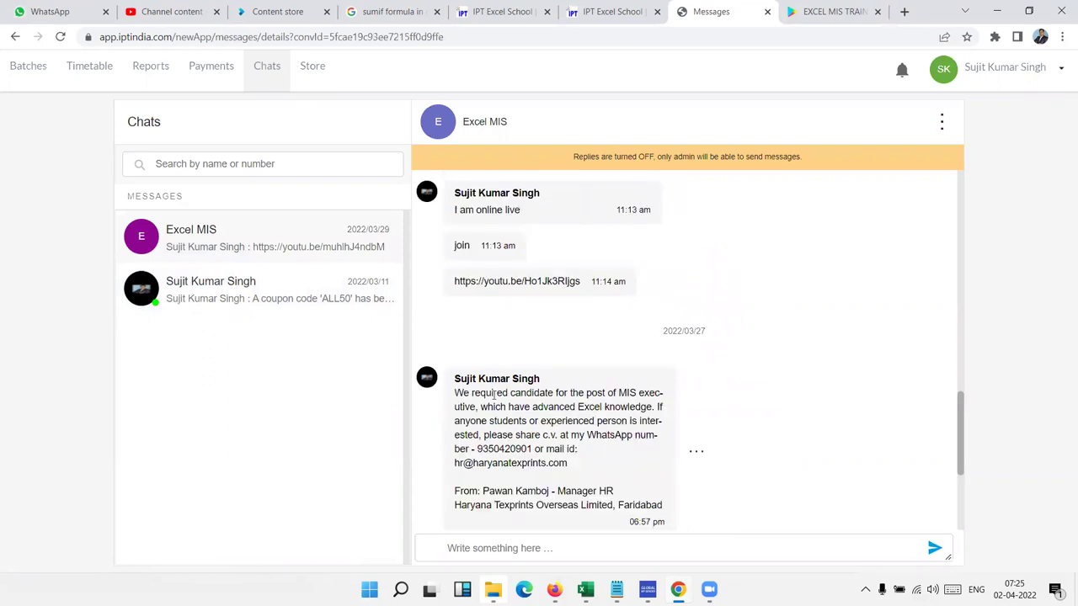
drag(508, 394, 578, 453)
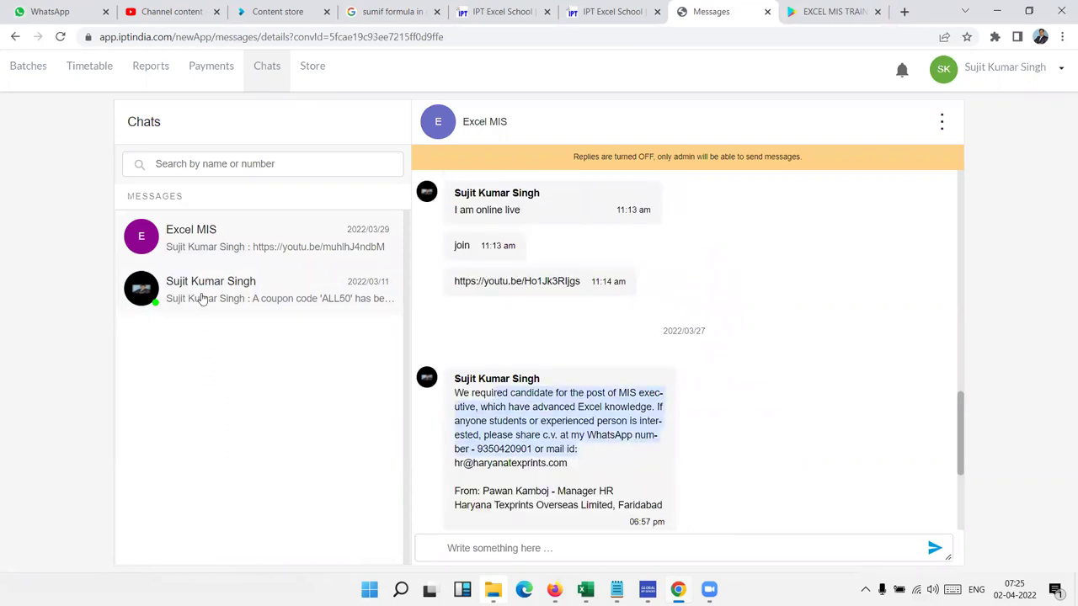
- Browse the course store and open the Complete Excel MIS course
click(317, 68)
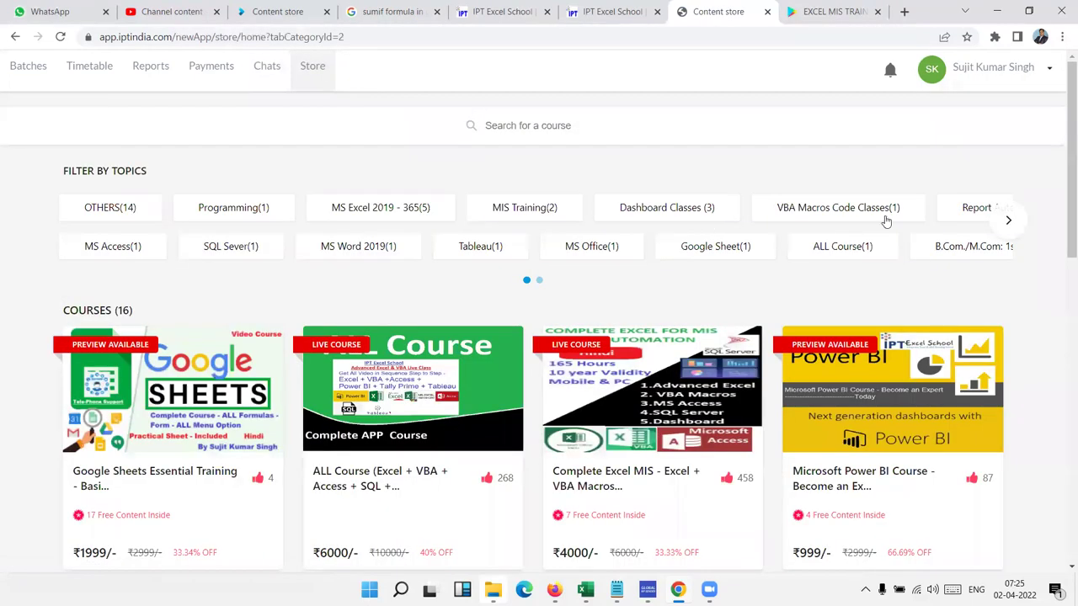
scroll(1061, 215, down, 3)
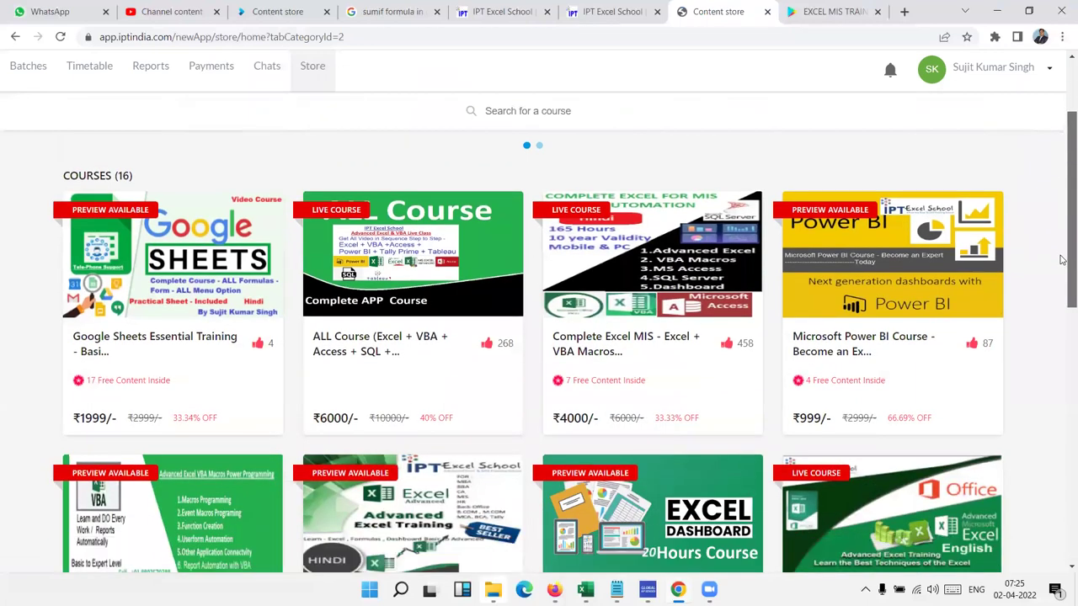
scroll(1061, 260, down, 1)
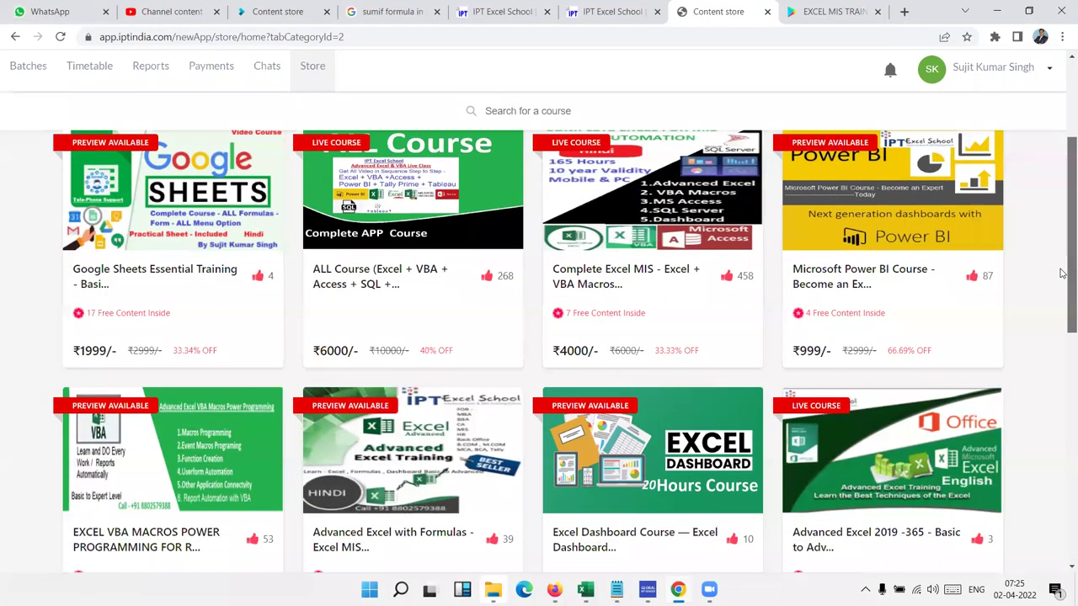
scroll(1061, 268, up, 1)
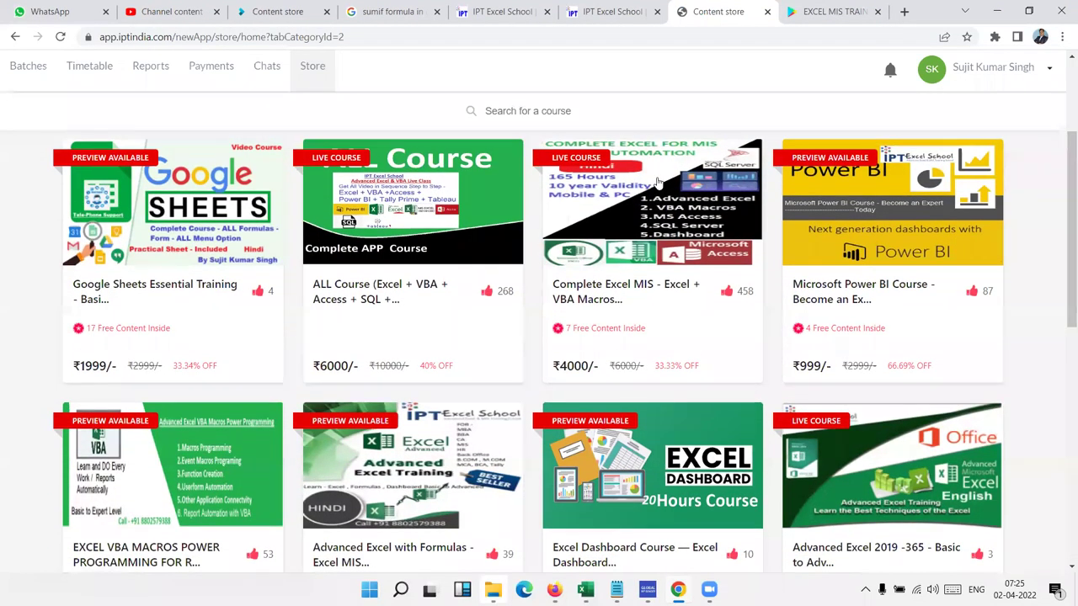
click(651, 210)
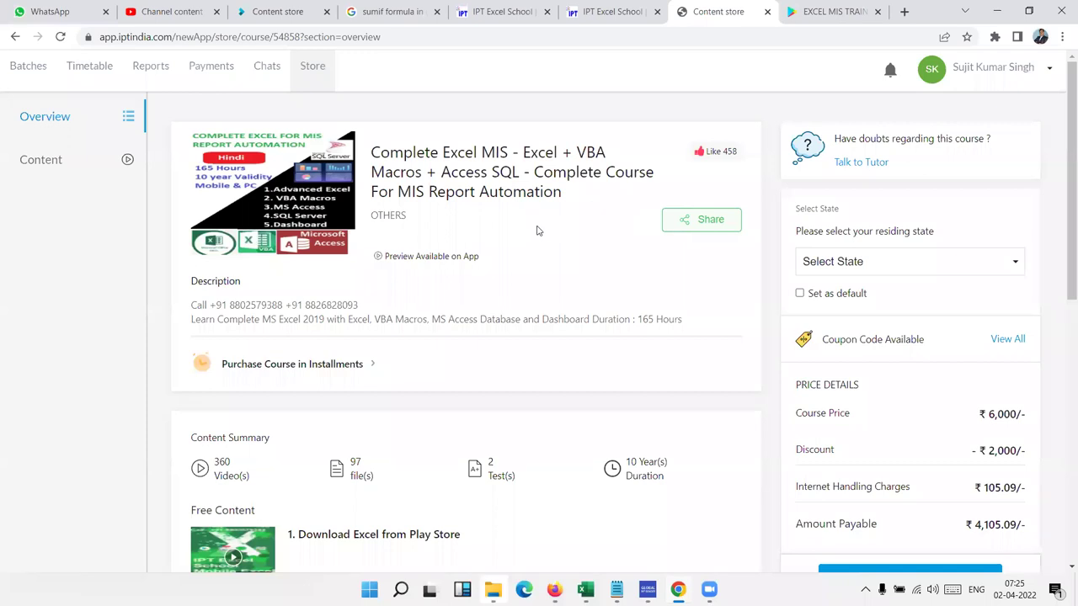
- Review the Complete Excel MIS content folder and modules, then return to the store grid
click(80, 168)
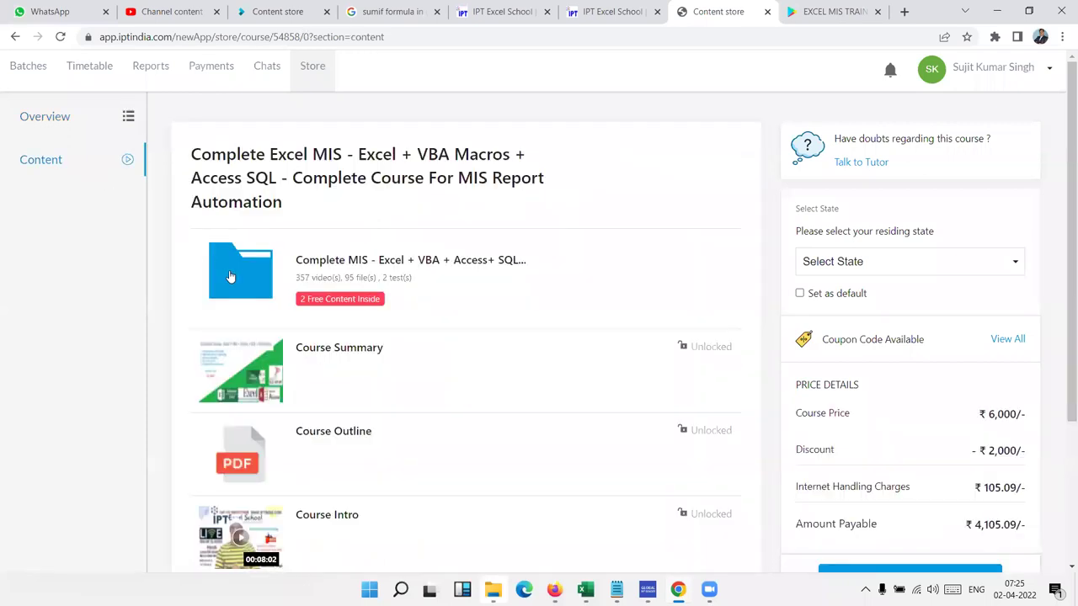
click(230, 277)
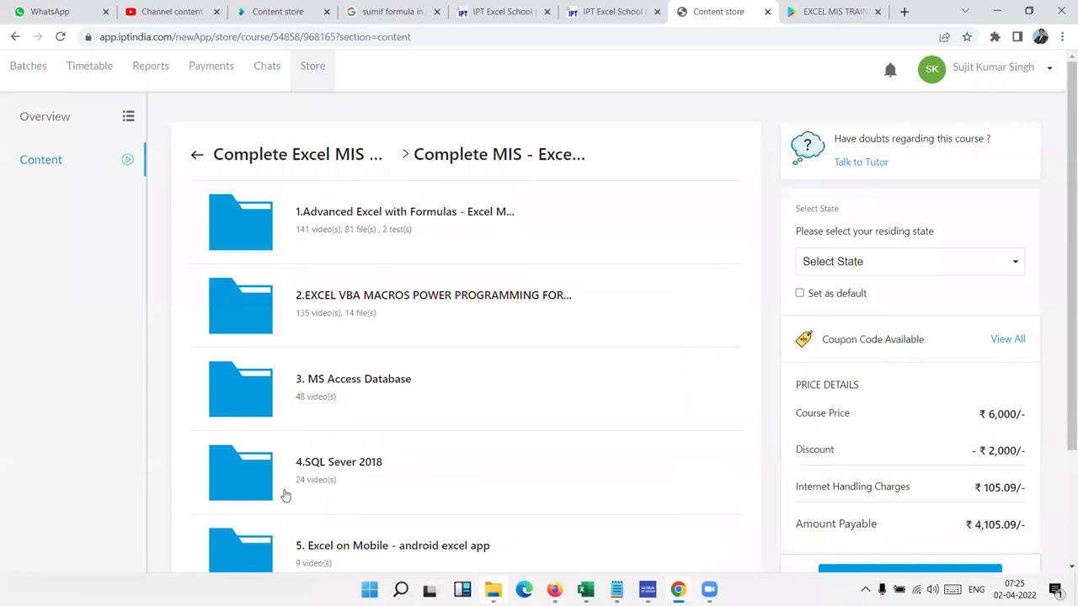
scroll(286, 496, down, 2)
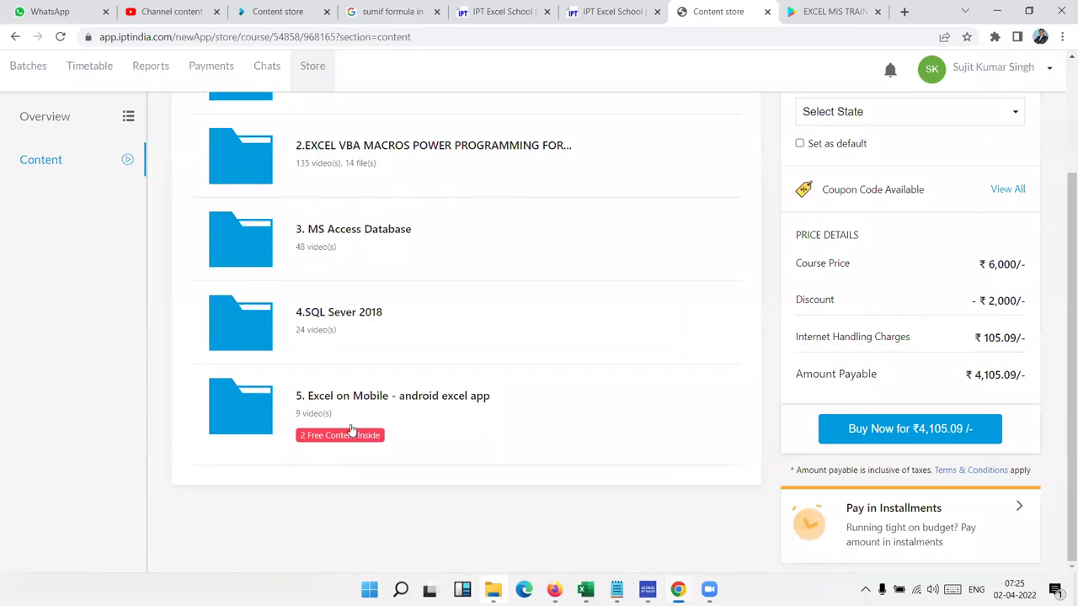
scroll(353, 432, up, 2)
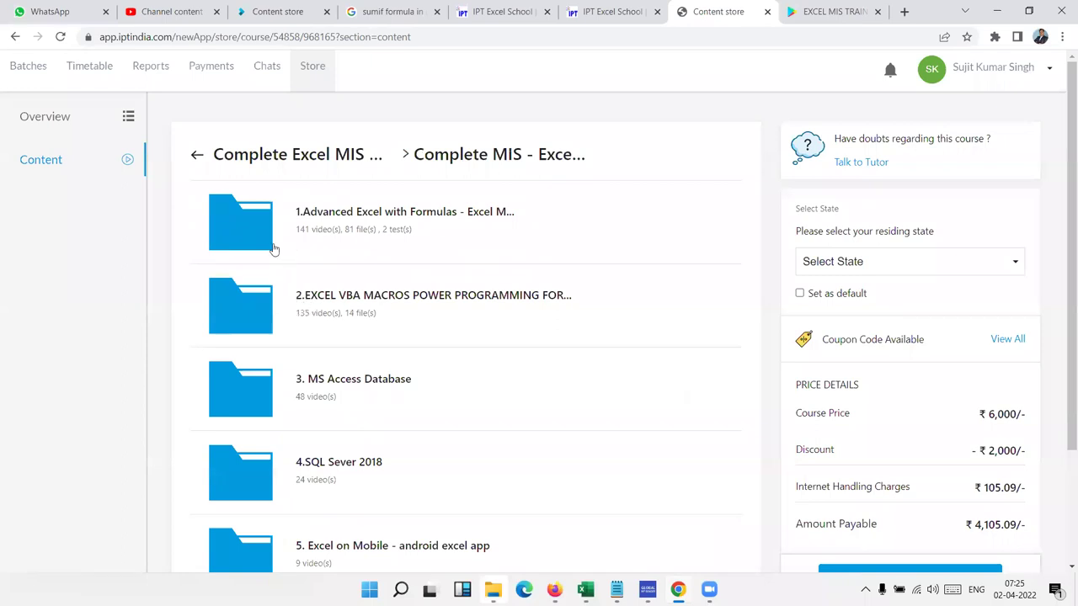
click(195, 156)
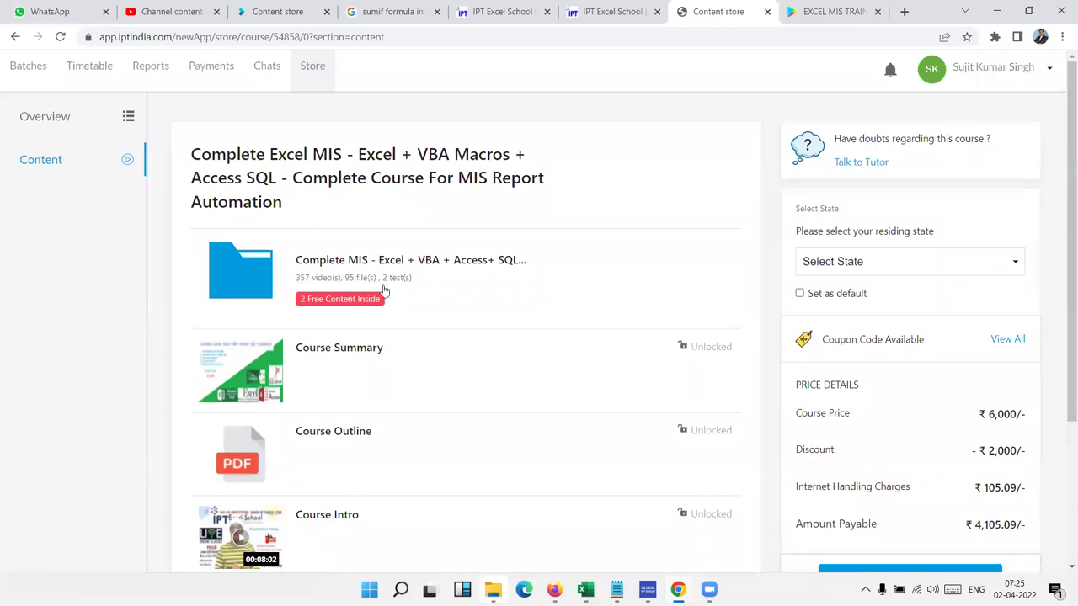
scroll(430, 334, down, 3)
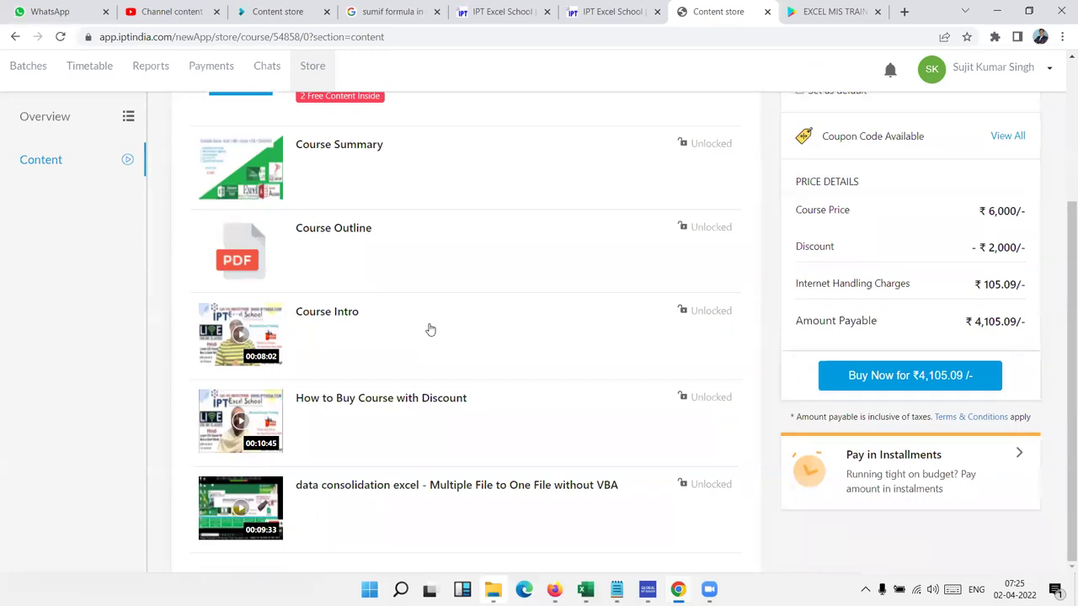
scroll(430, 335, up, 3)
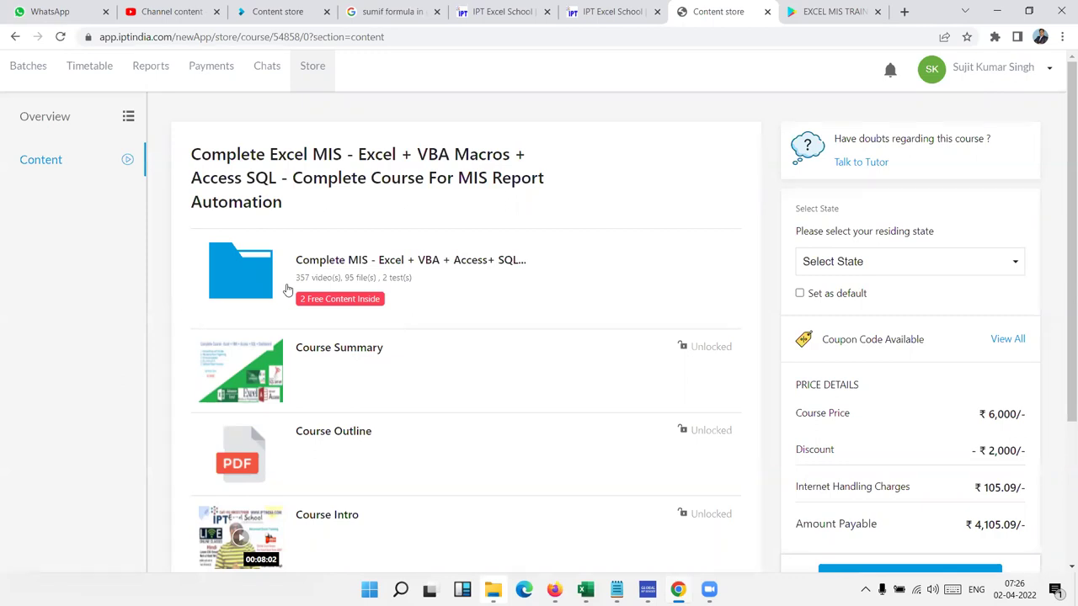
click(310, 69)
scroll(557, 229, down, 3)
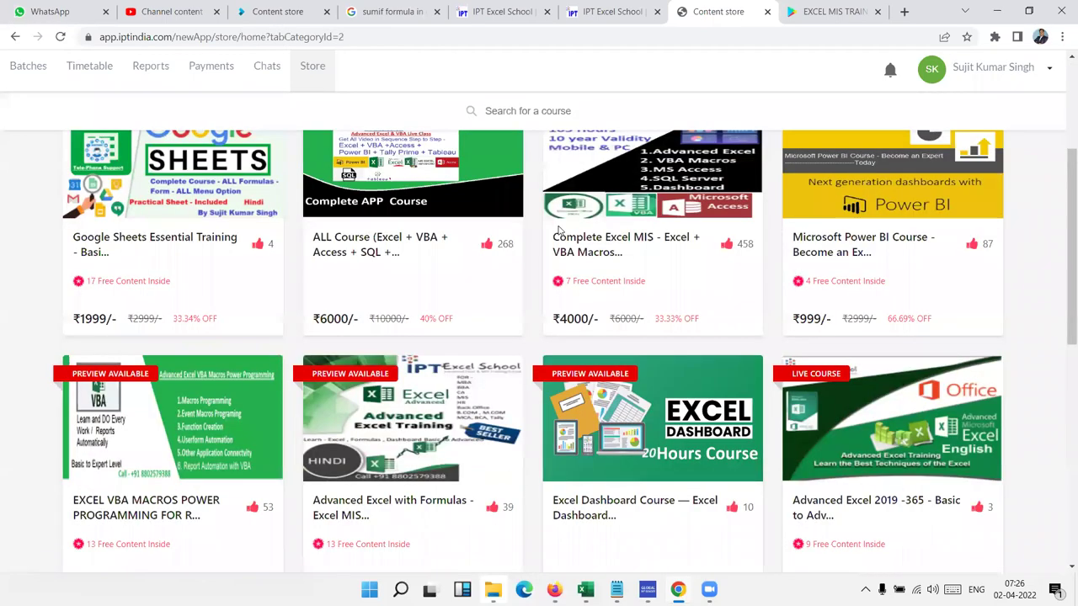
click(367, 209)
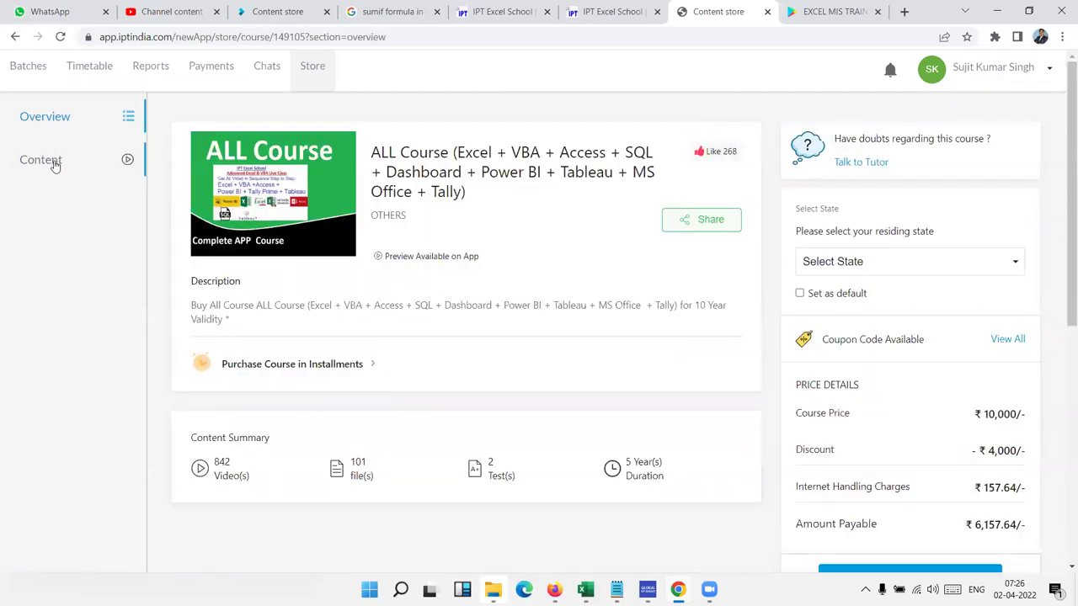
click(40, 160)
scroll(176, 197, down, 2)
scroll(180, 196, up, 2)
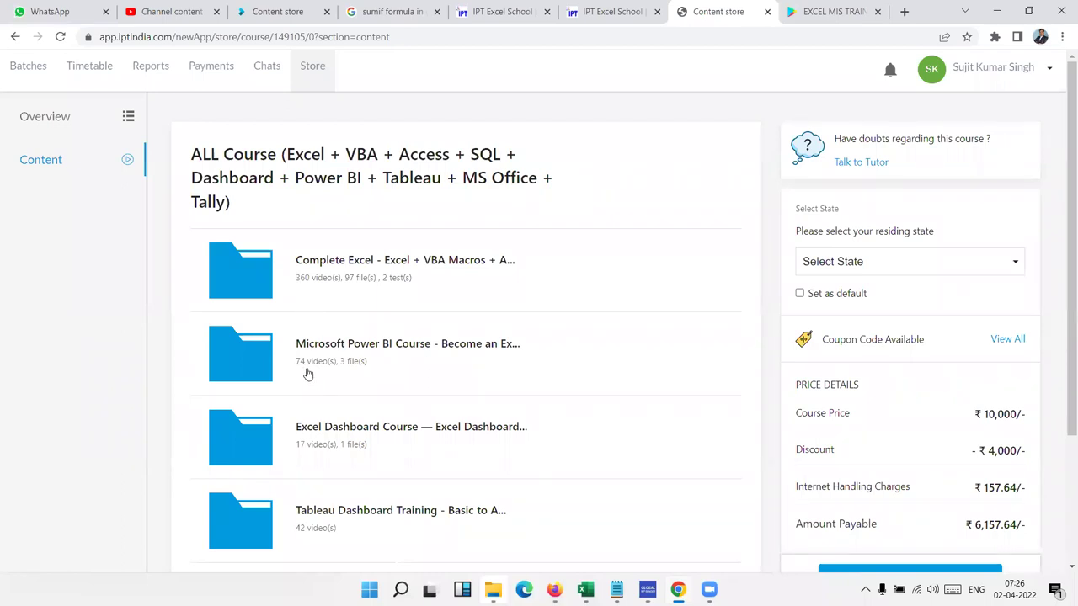
scroll(307, 370, down, 2)
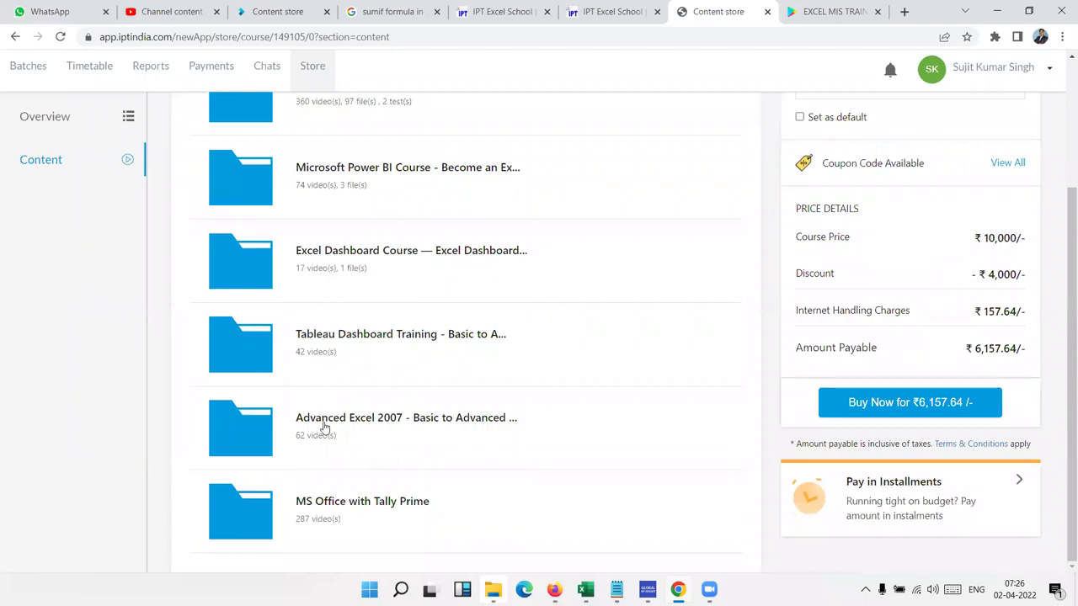
scroll(320, 505, up, 3)
scroll(320, 506, down, 2)
scroll(320, 506, up, 3)
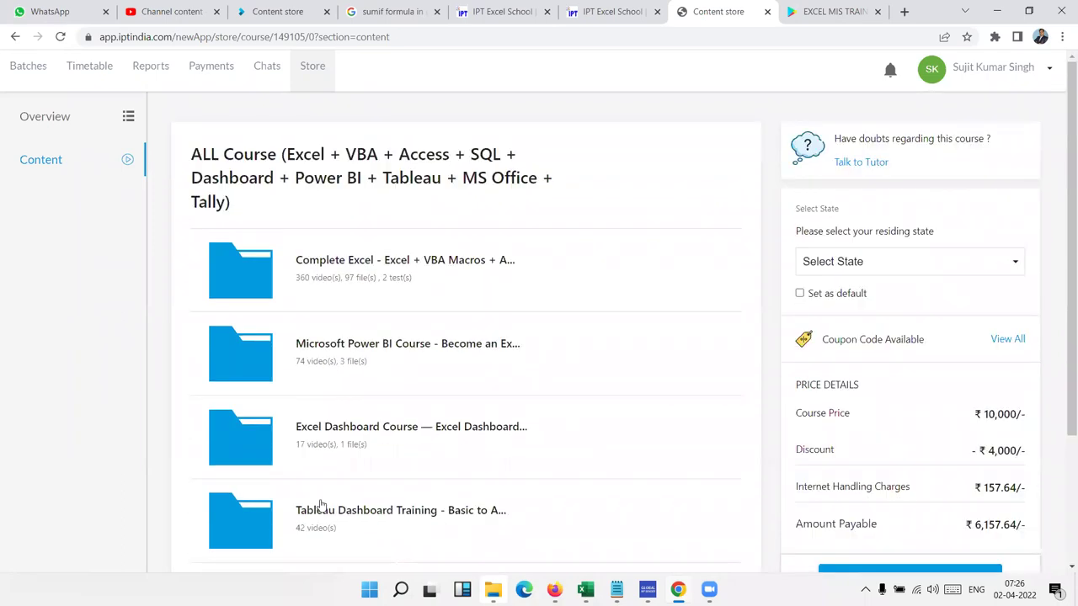
click(9, 39)
scroll(408, 282, down, 3)
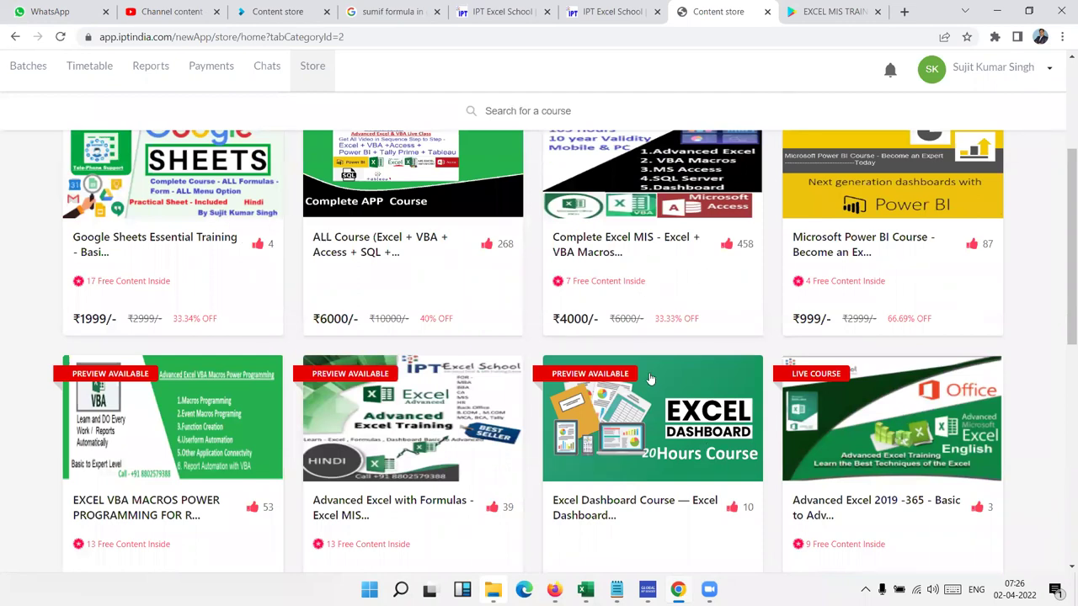
scroll(649, 377, up, 3)
- Open the ALL Course page and show its six-payment ₹1,026.27 installment plan
scroll(627, 354, down, 3)
click(392, 284)
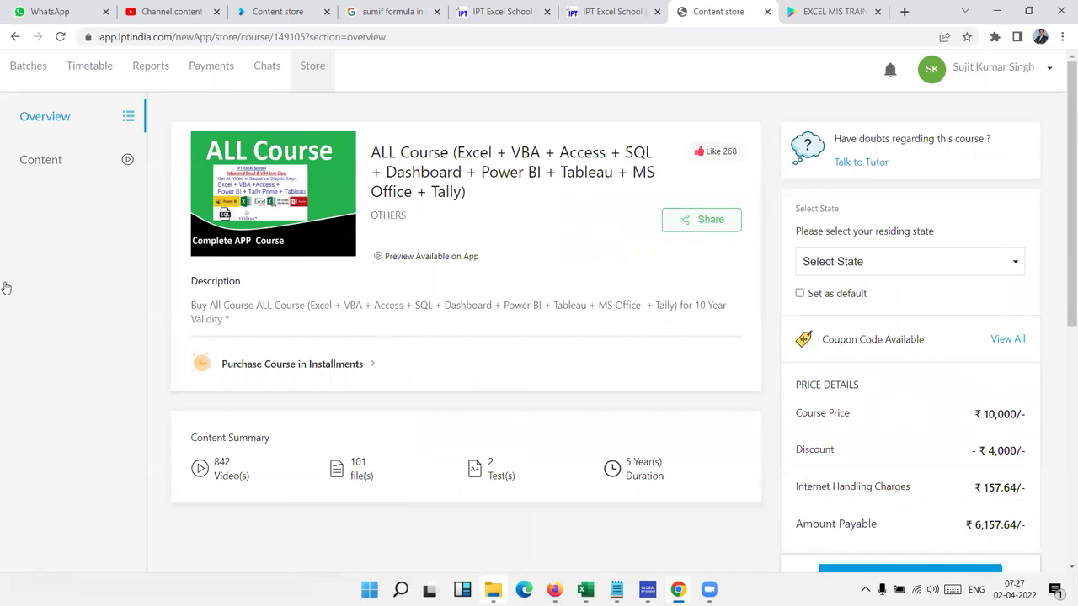
click(274, 363)
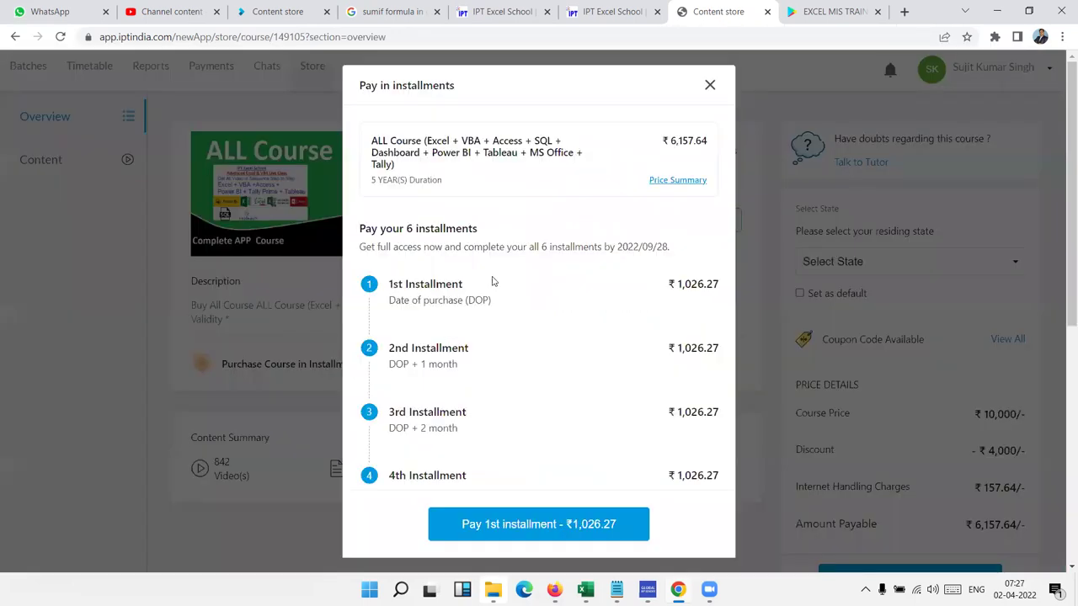
- Scroll through the ALL Course installment schedule, then close the plan dialog
scroll(591, 313, down, 2)
scroll(591, 312, down, 2)
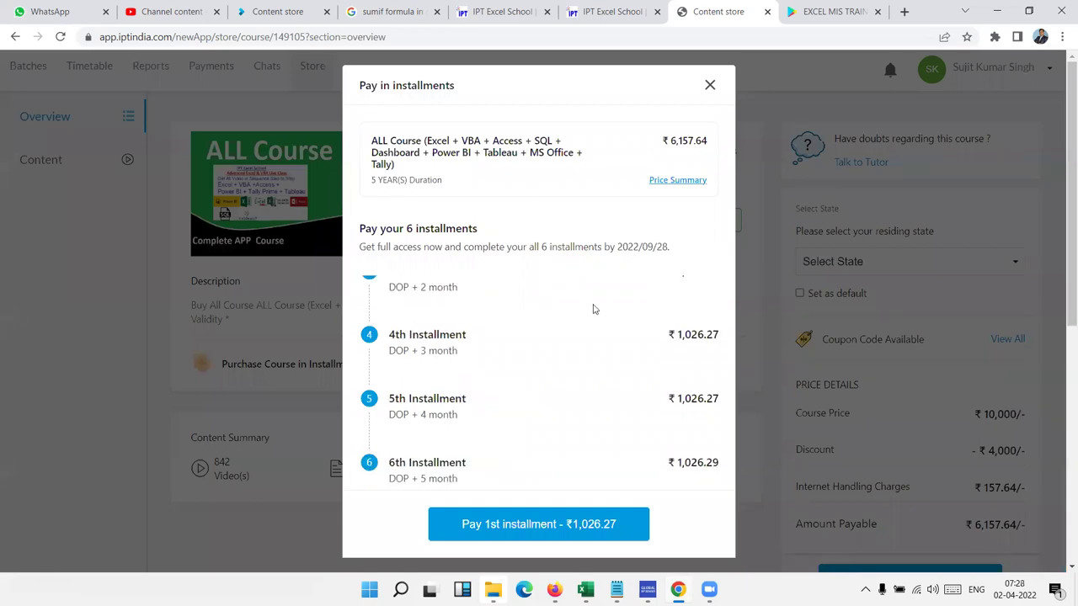
scroll(593, 309, up, 2)
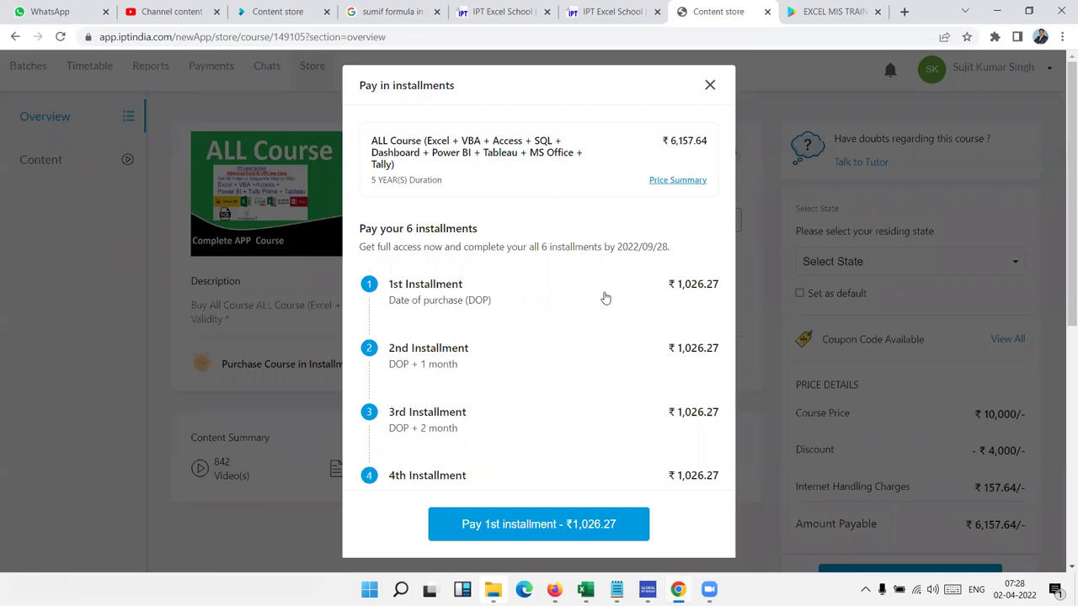
click(710, 85)
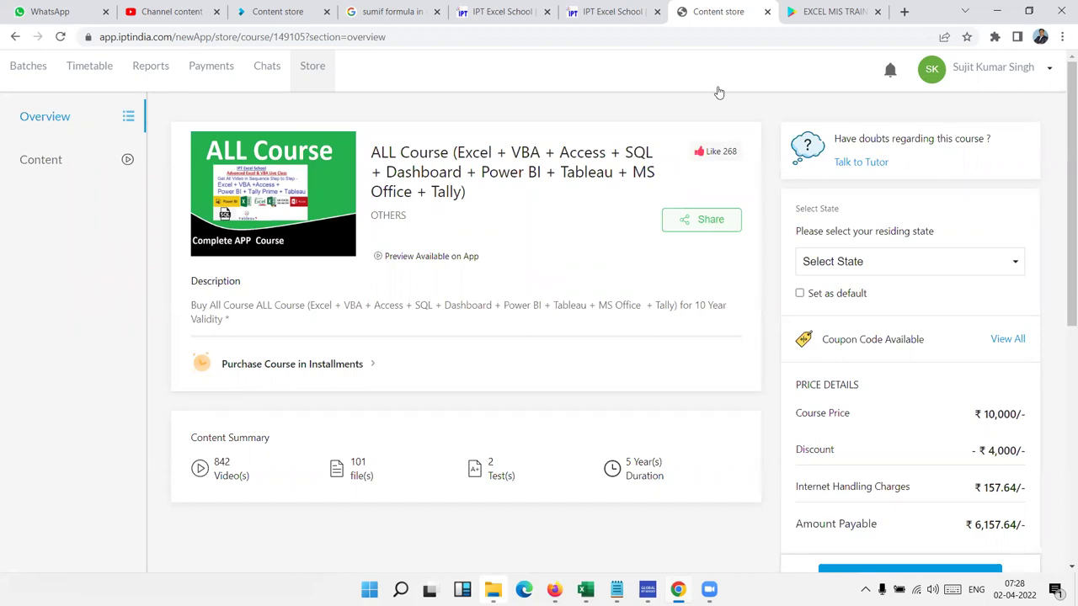
- View the ALL Course coupon codes, highlight the 50% off offer, then close the list
click(1003, 339)
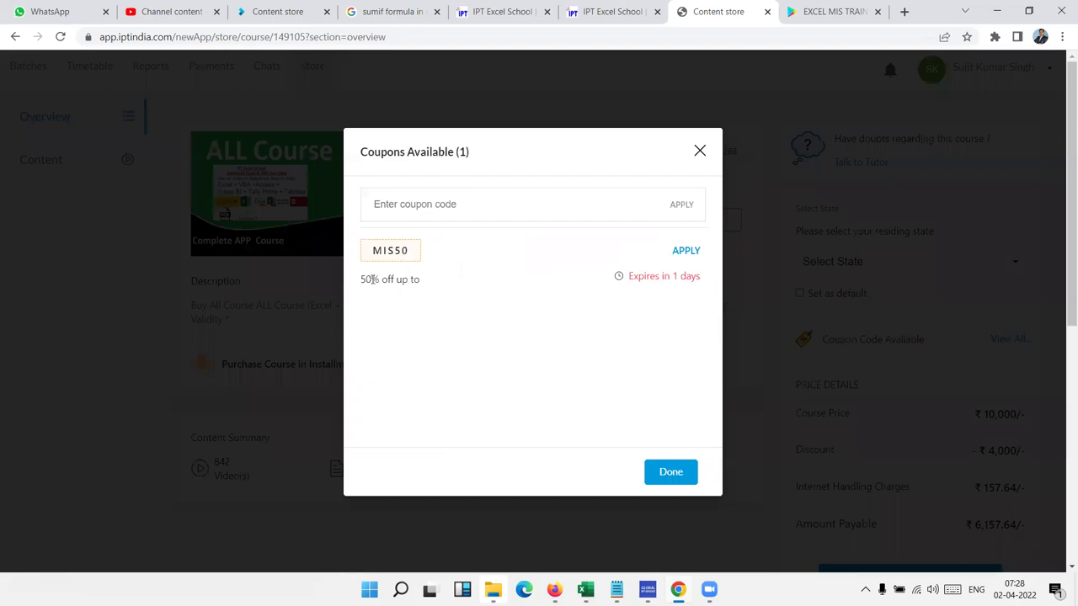
drag(371, 283, 381, 283)
triple_click(383, 282)
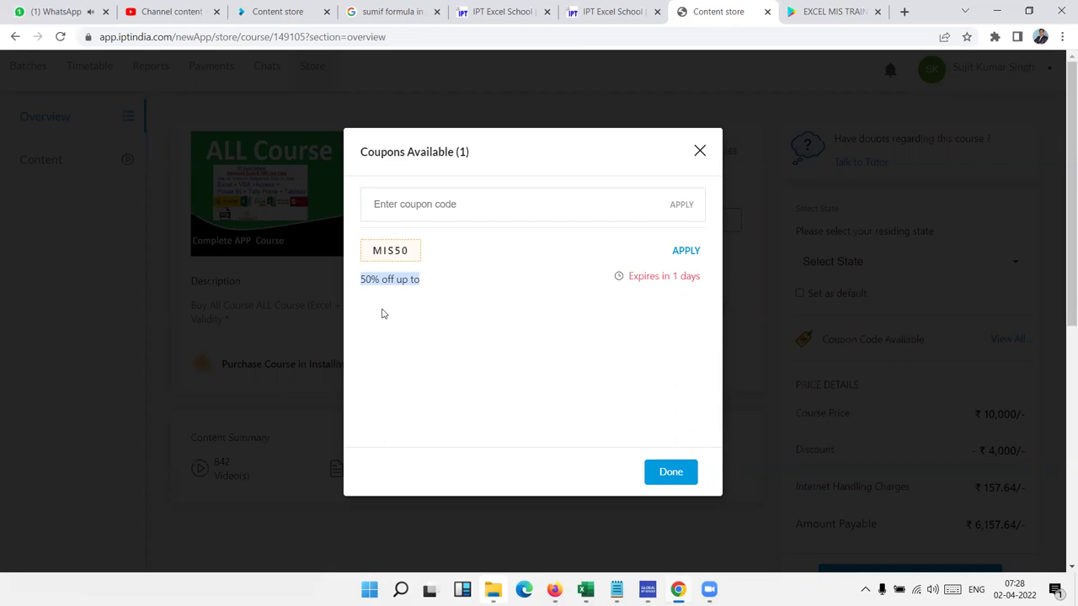
click(700, 152)
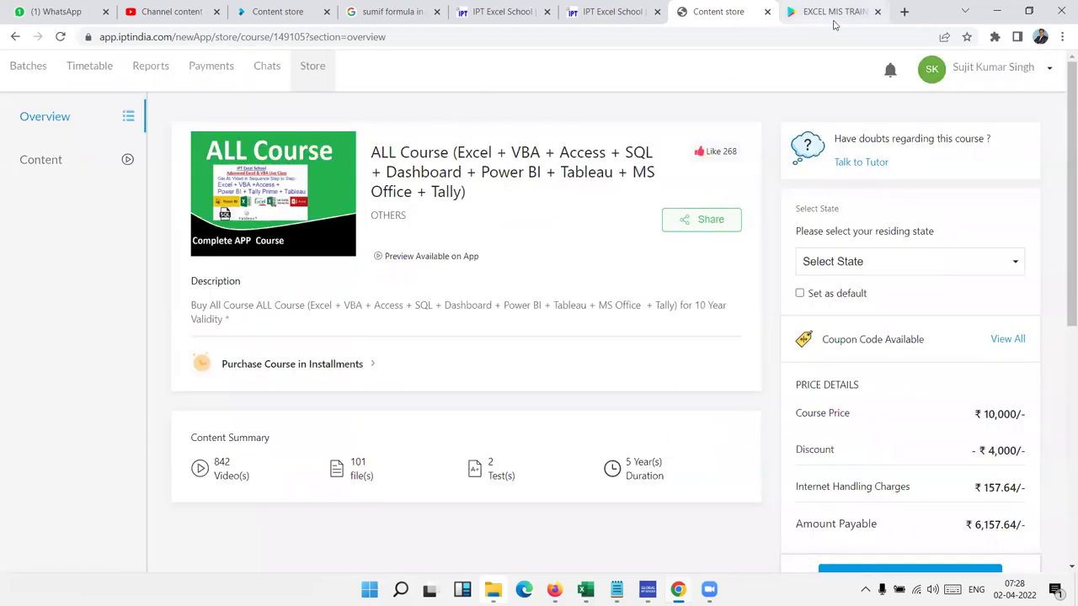
scroll(715, 362, down, 5)
scroll(317, 508, up, 5)
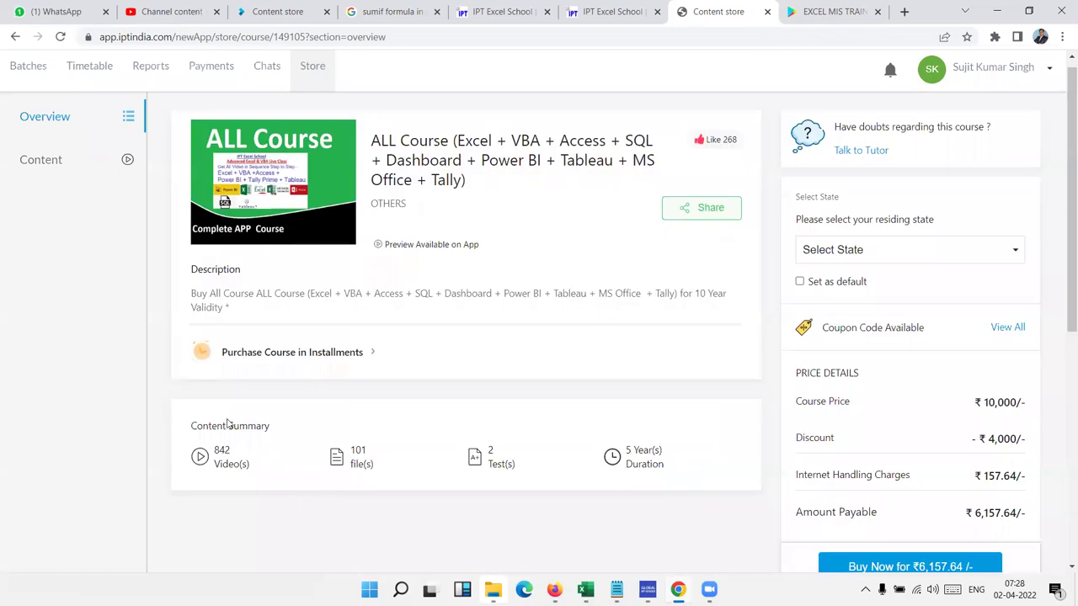
- Show the ALL Course folders: Complete Excel (360 videos), Power BI, Dashboard and Tableau
click(75, 159)
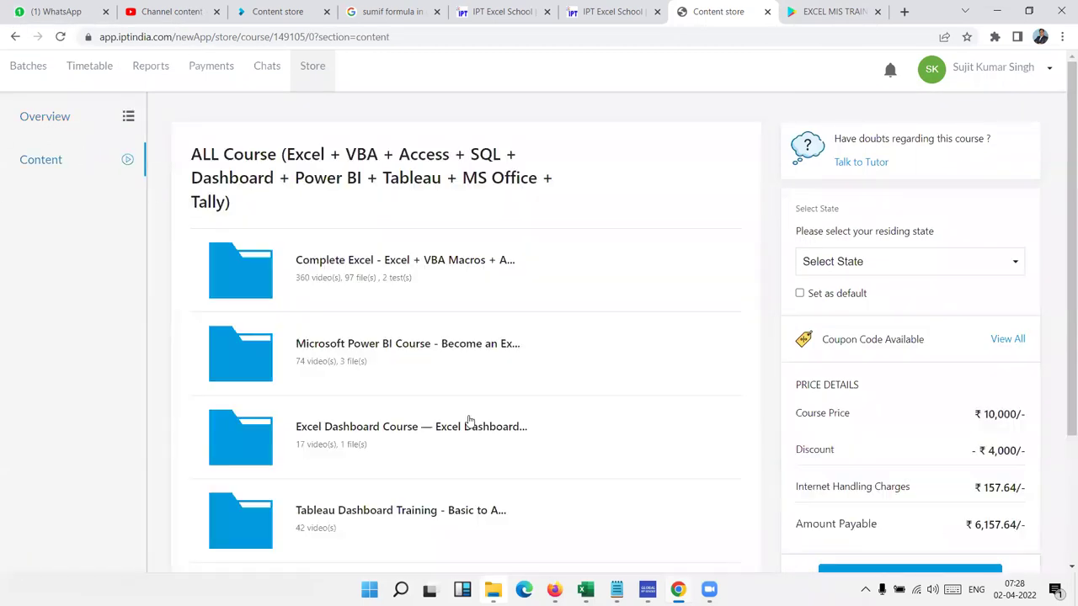
scroll(706, 155, down, 2)
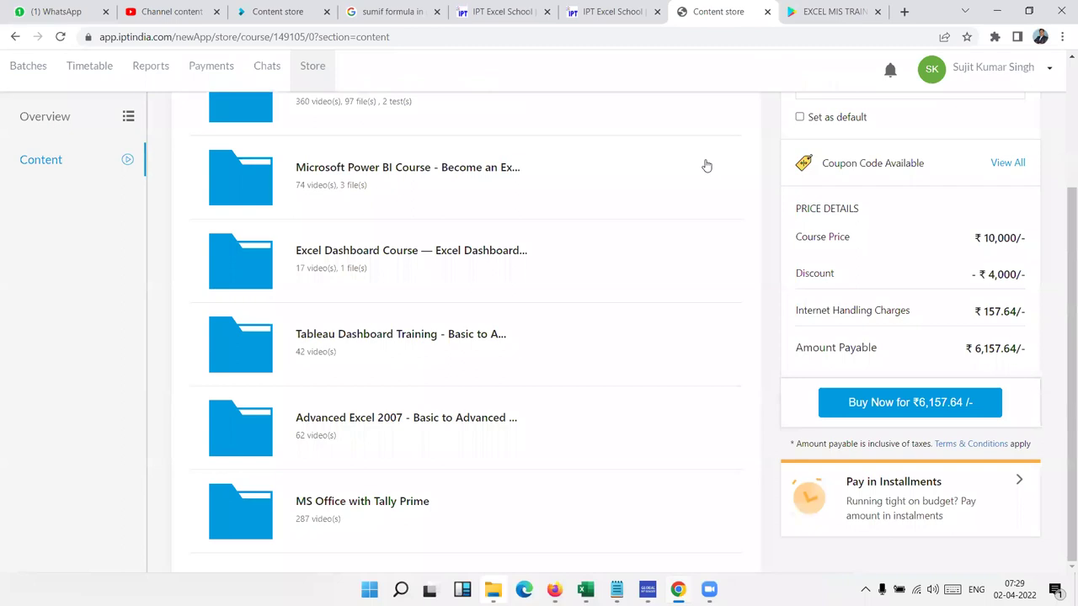
scroll(706, 165, up, 2)
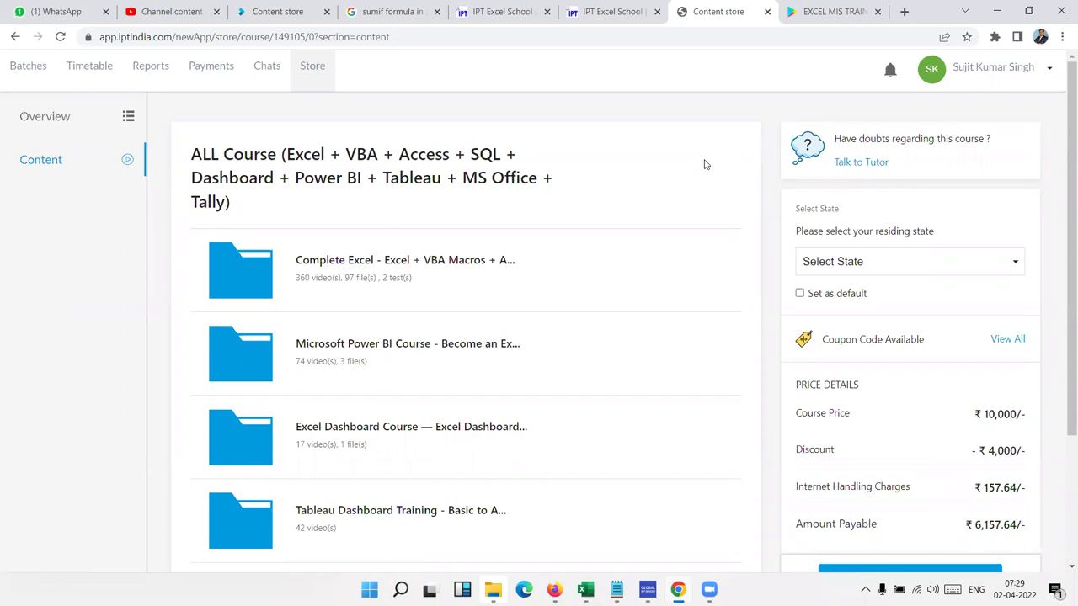
- In a new tab, search Google for classplus and open the Classplus site, then return to the course grid
click(905, 12)
text(go)
key(Return)
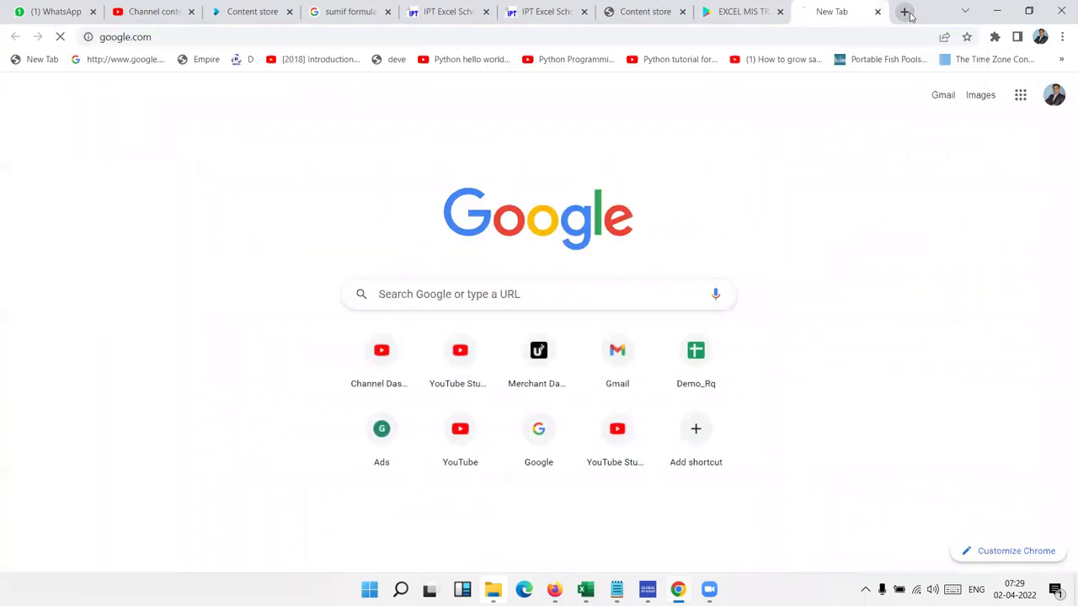
text(class)
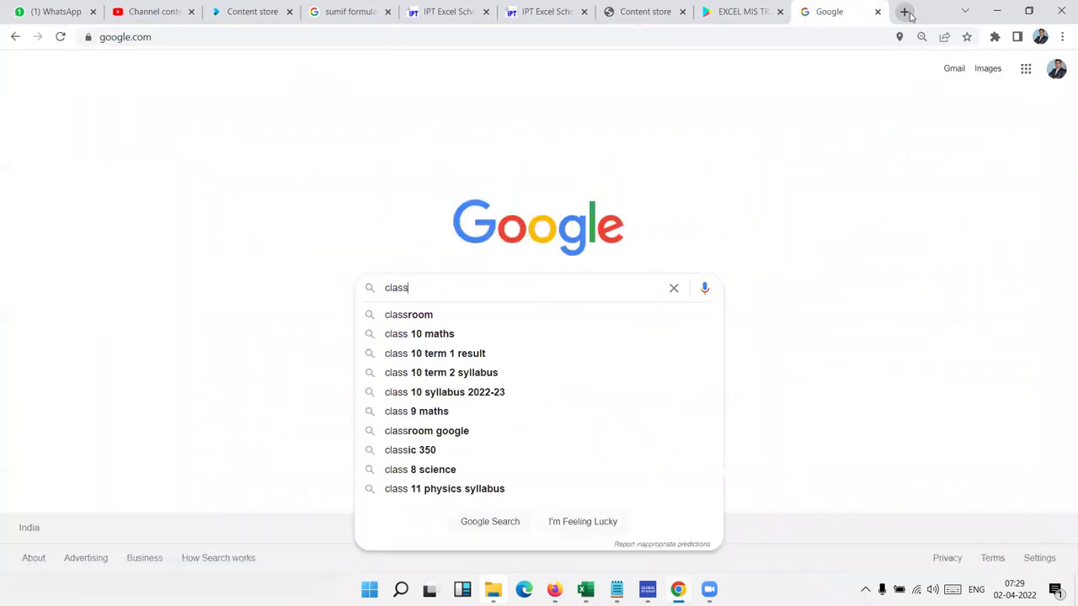
text(p)
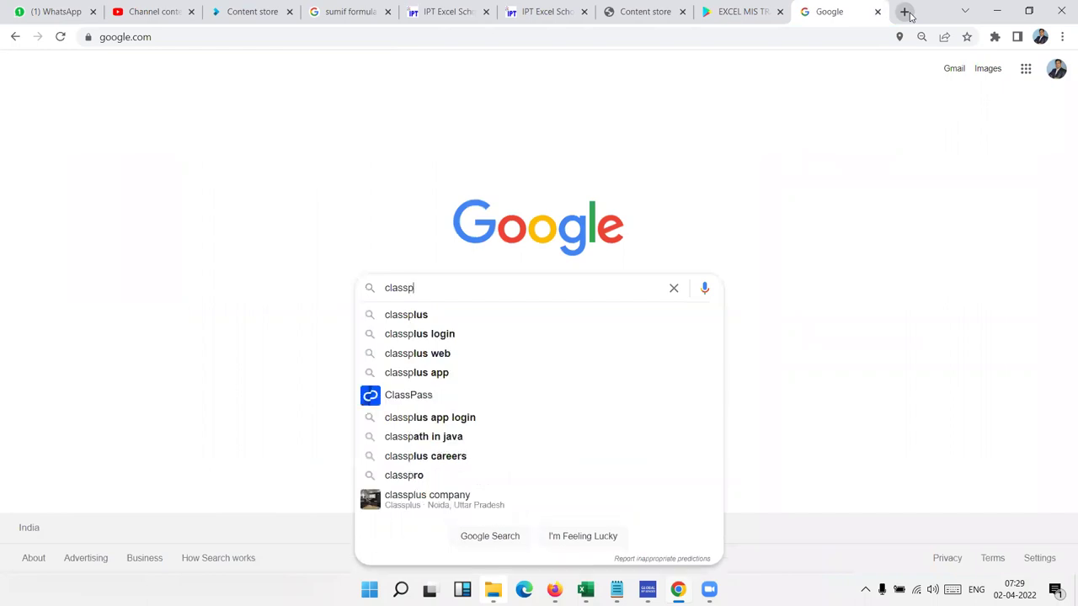
key(Down)
key(Return)
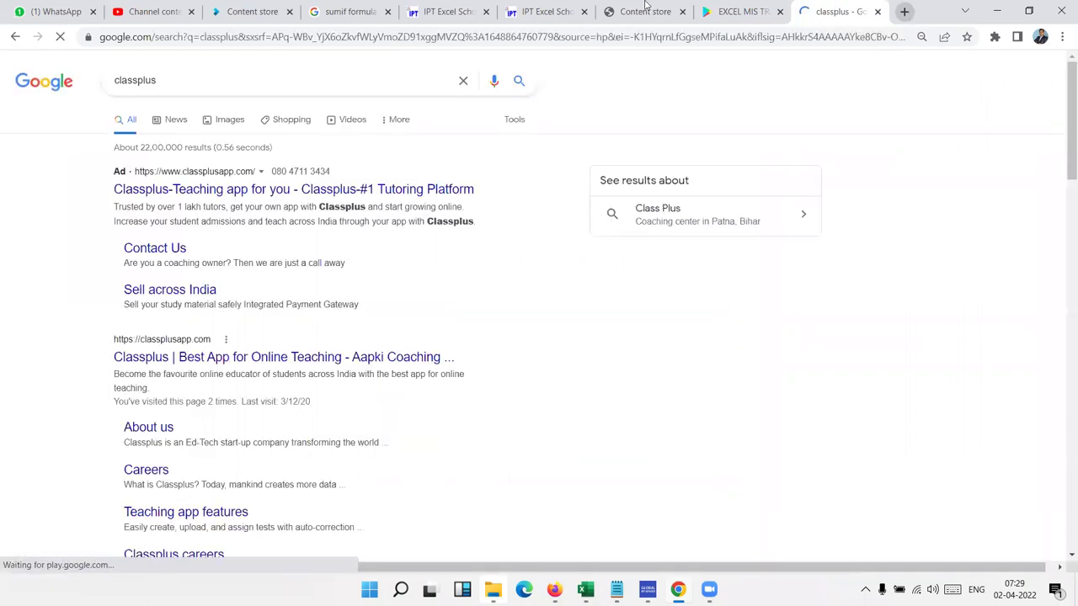
click(221, 193)
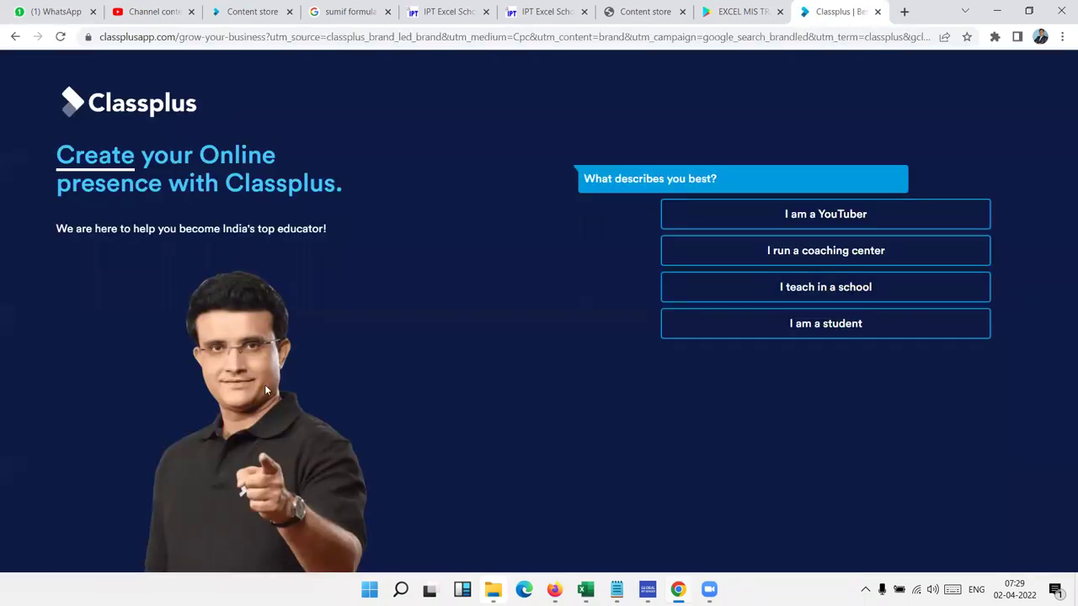
click(536, 10)
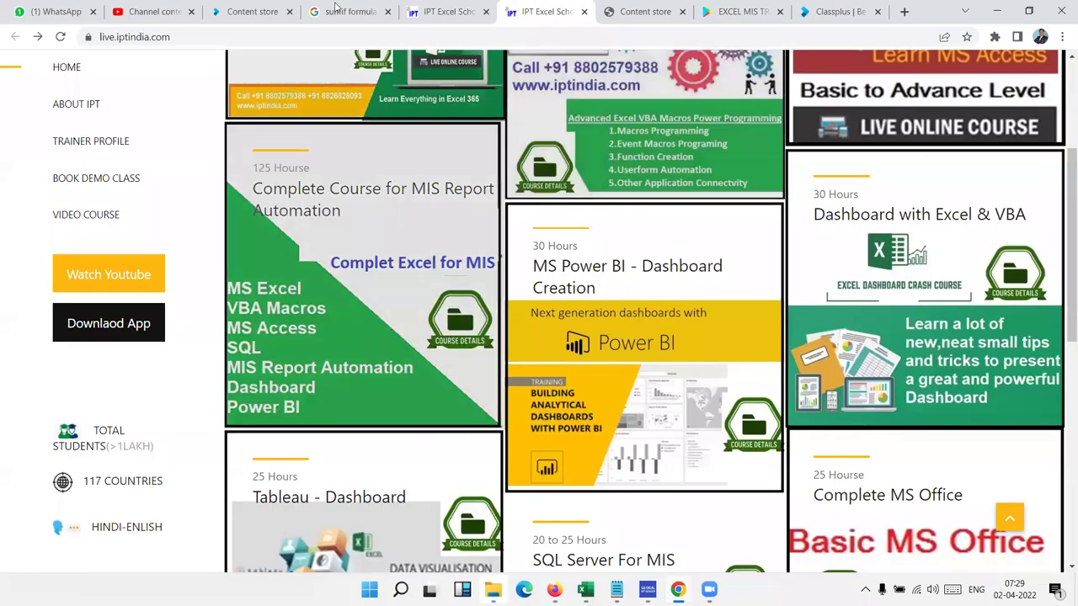
click(446, 11)
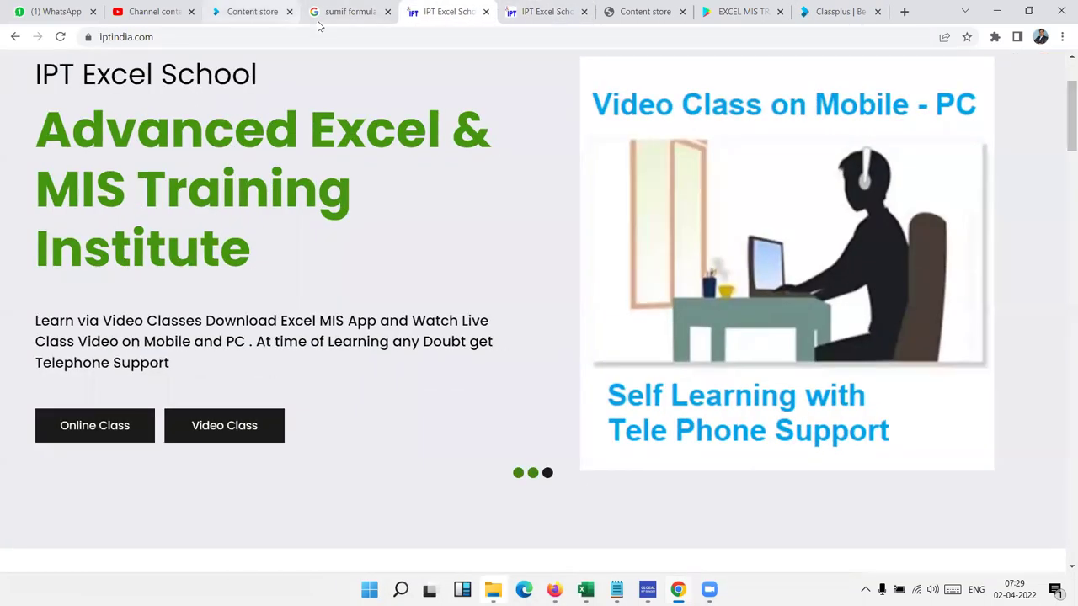
click(830, 12)
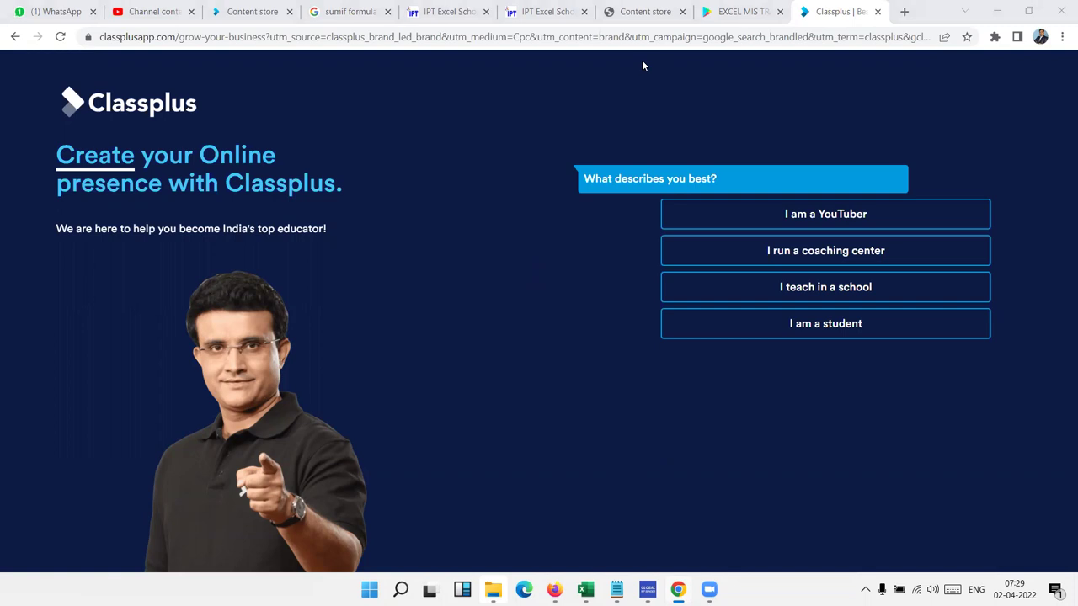
click(449, 12)
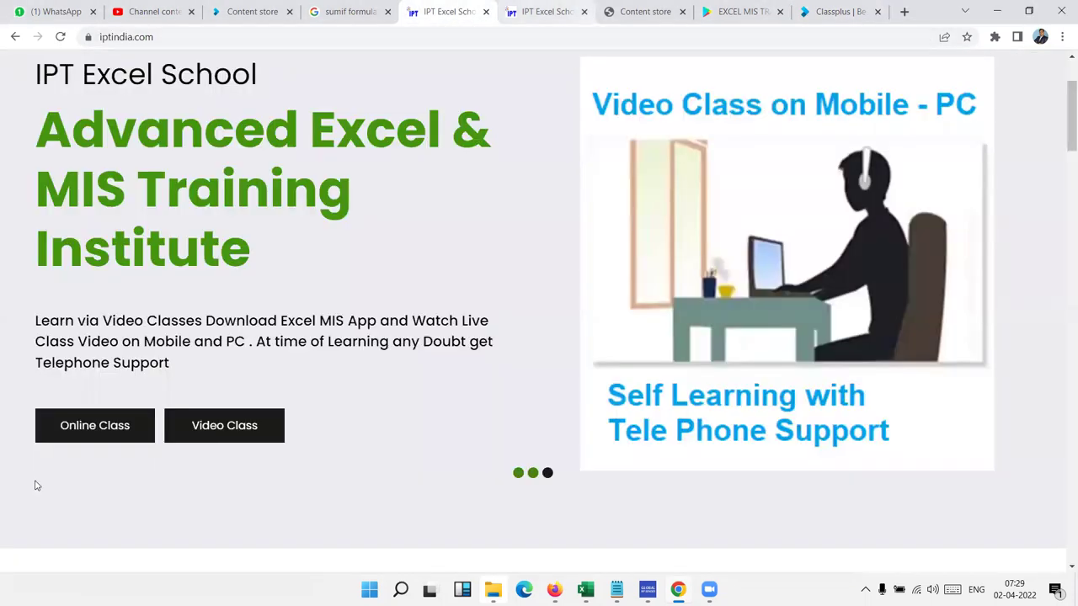
click(534, 474)
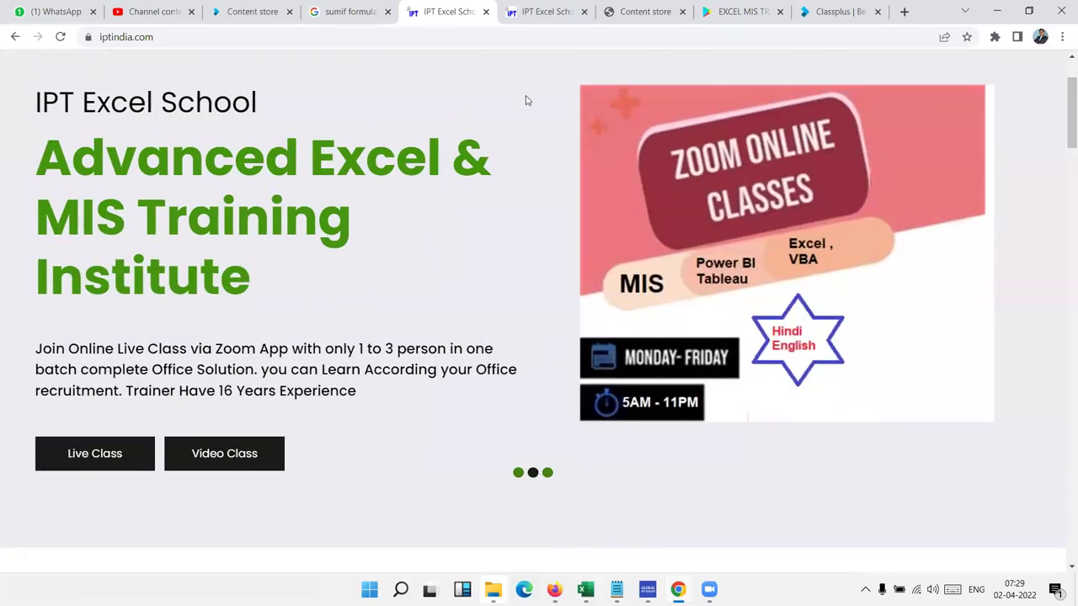
click(525, 15)
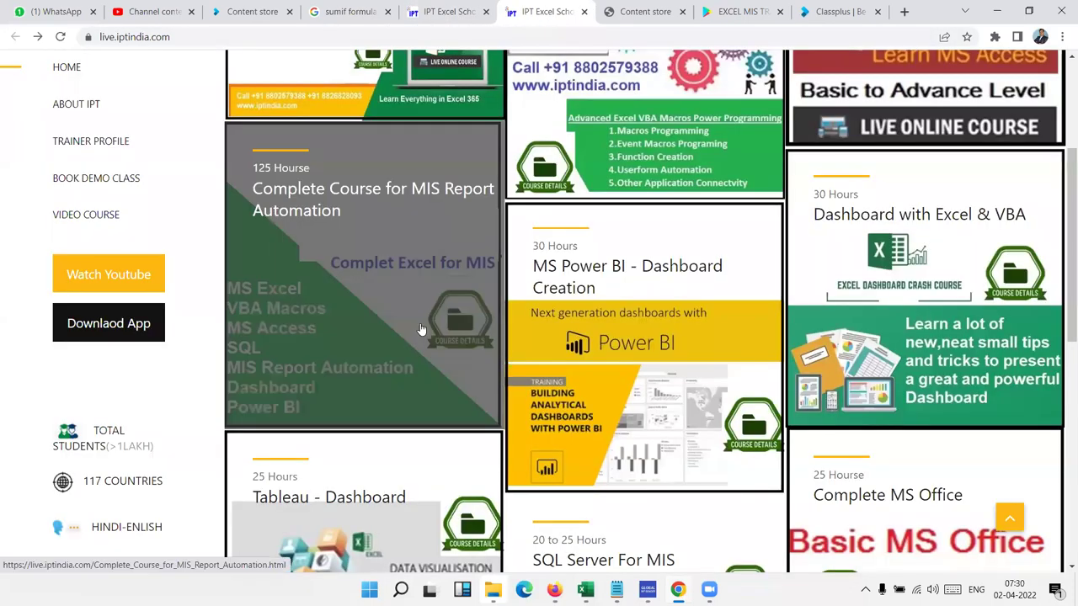
- Open the MIS Report Automation course page, highlight its 15,000 fee, and compare with the app's pricing
click(384, 309)
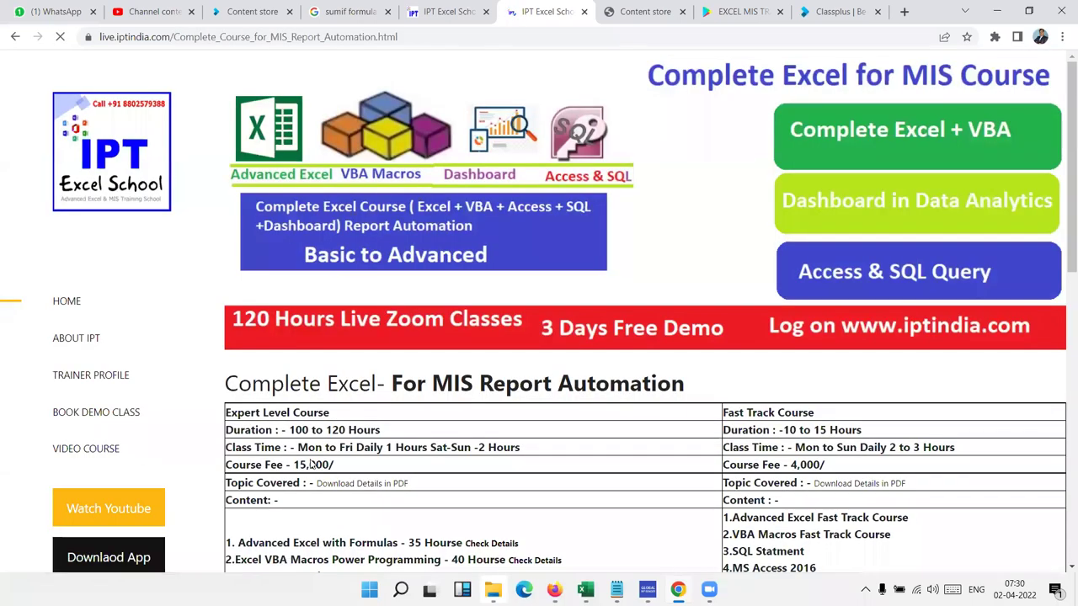
double_click(304, 466)
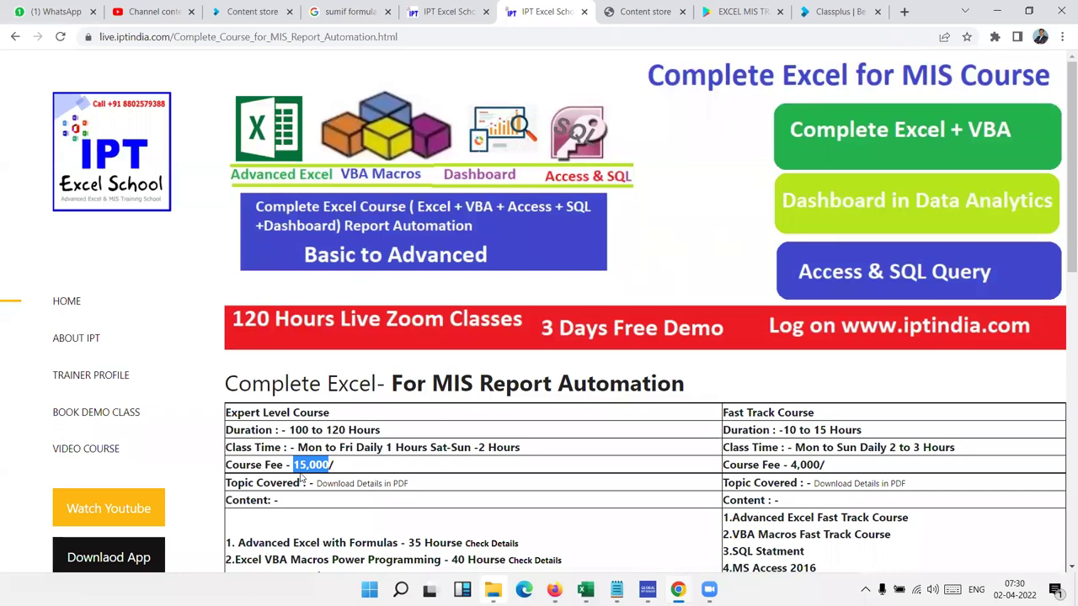
click(640, 14)
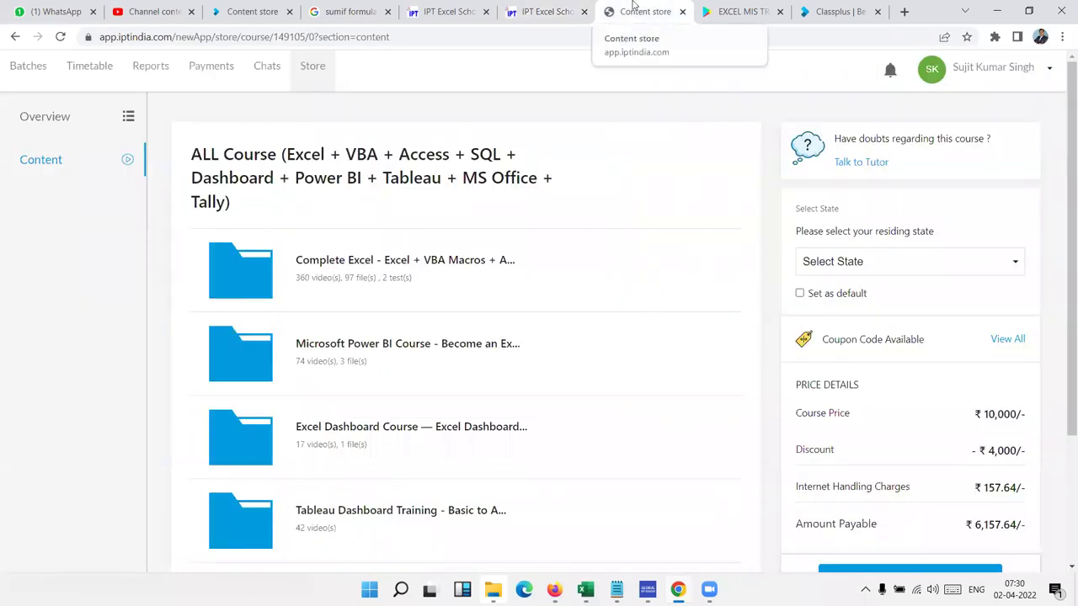
click(530, 10)
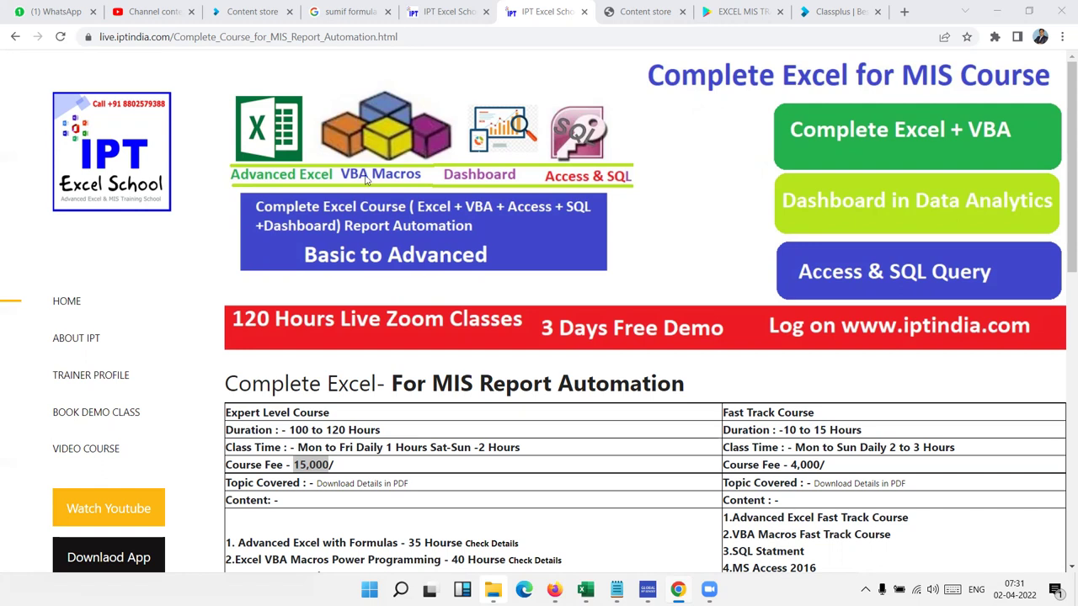
- Open the student's VBA code chat in WhatsApp Web
click(60, 12)
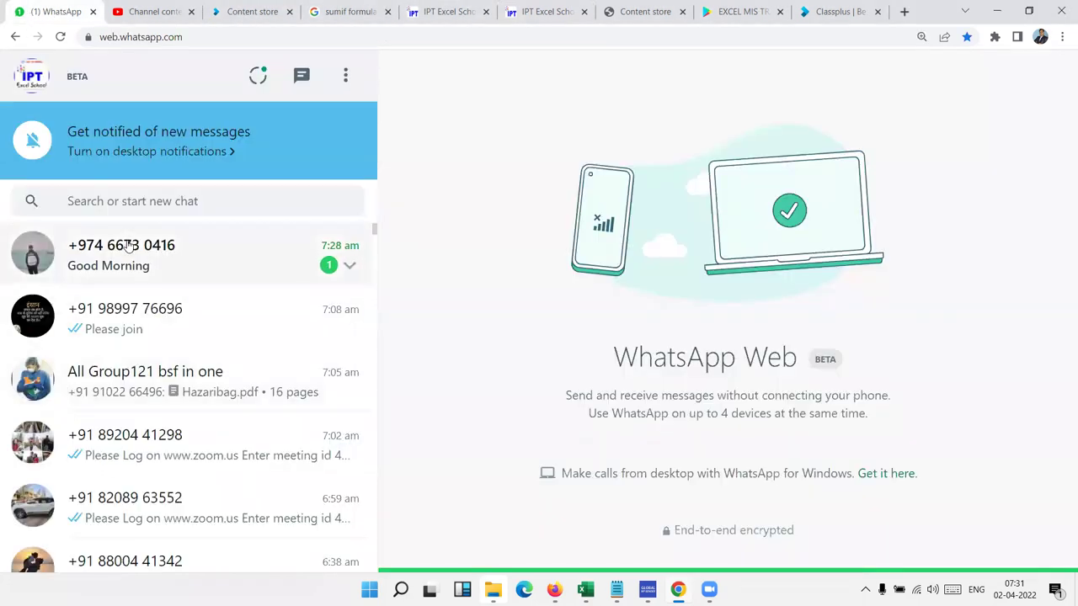
click(128, 245)
scroll(121, 506, down, 3)
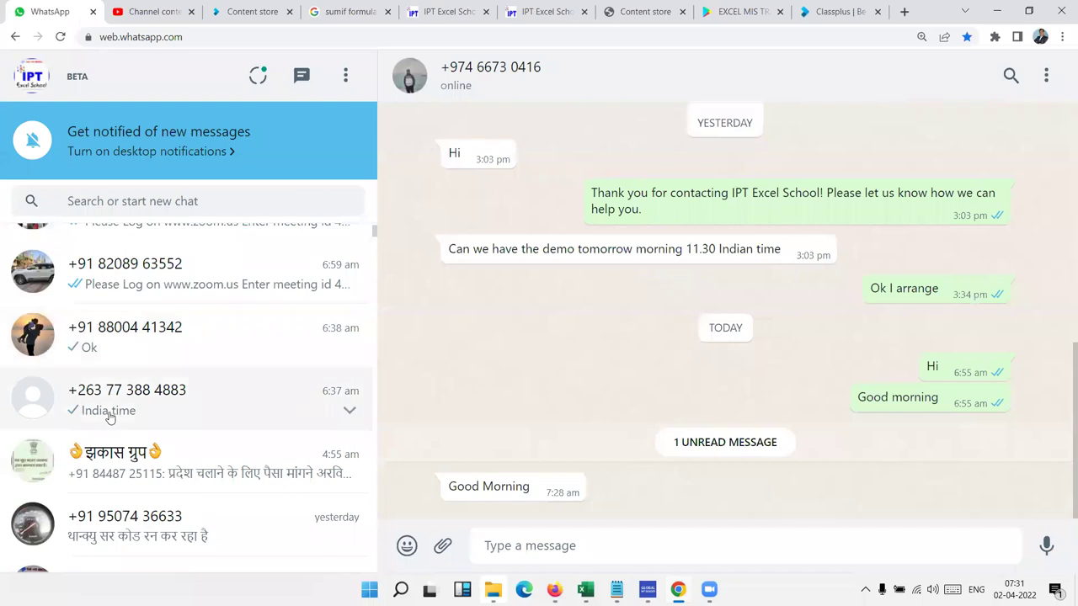
scroll(110, 357, down, 3)
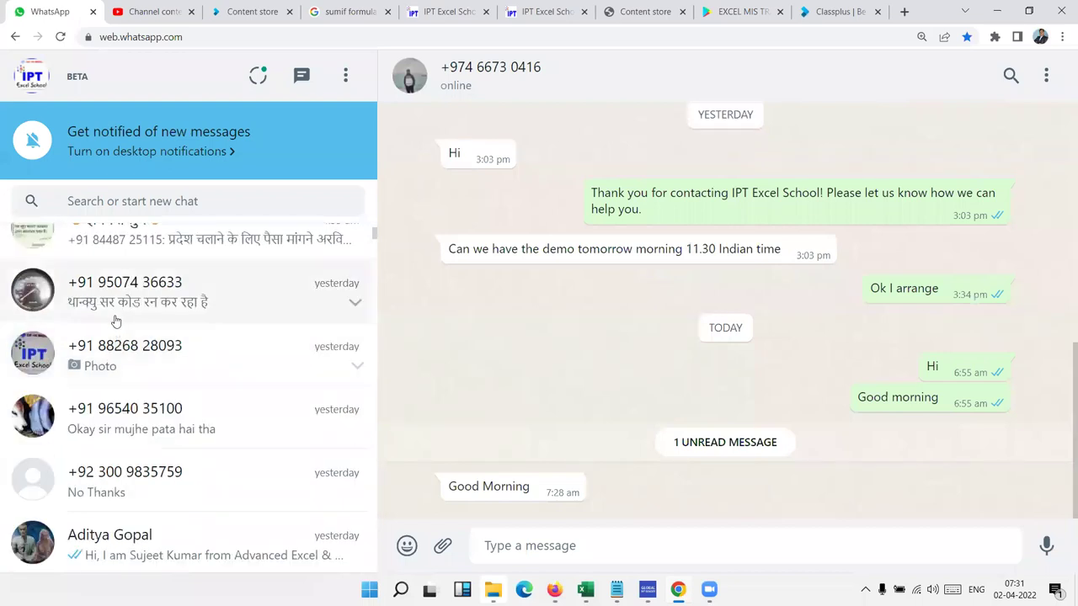
click(113, 313)
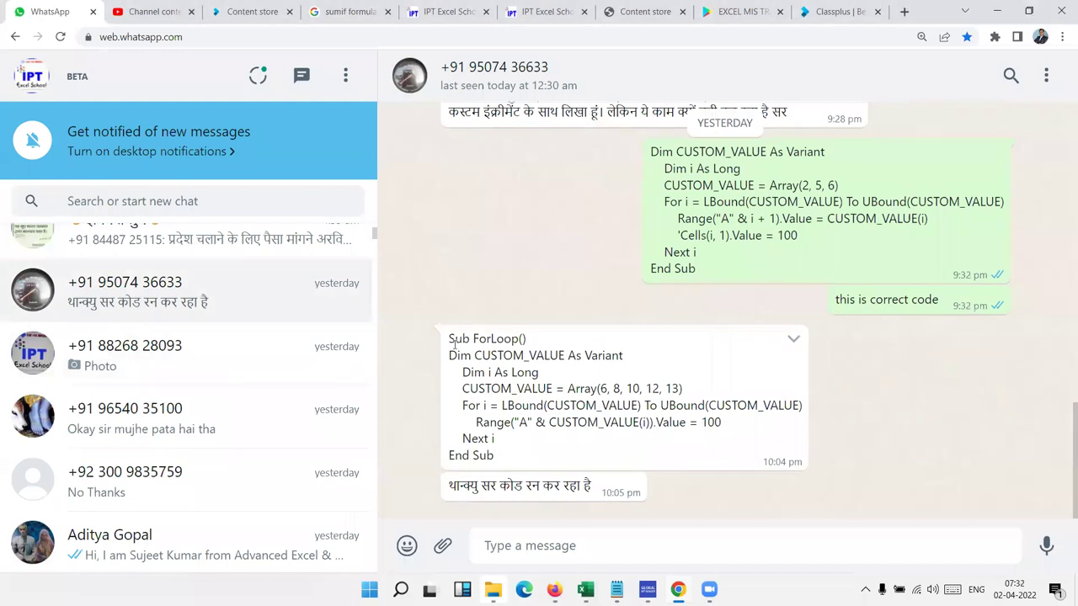
- Review the original Sub ForLoop code and select the corrected loop lines using Array(2, 5, 6)
scroll(455, 341, up, 5)
scroll(529, 162, down, 3)
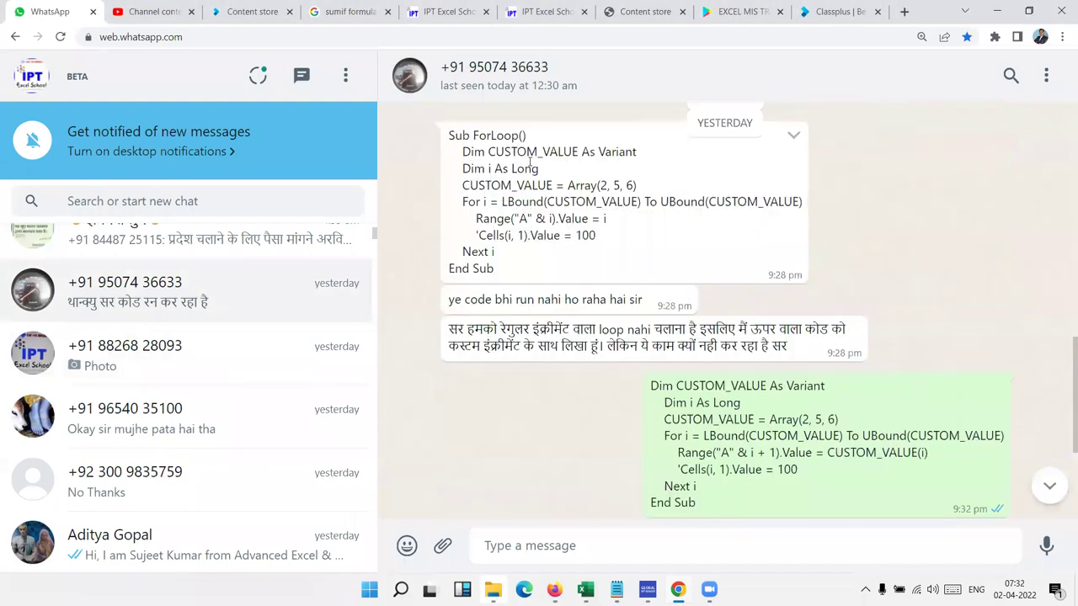
drag(448, 135, 528, 270)
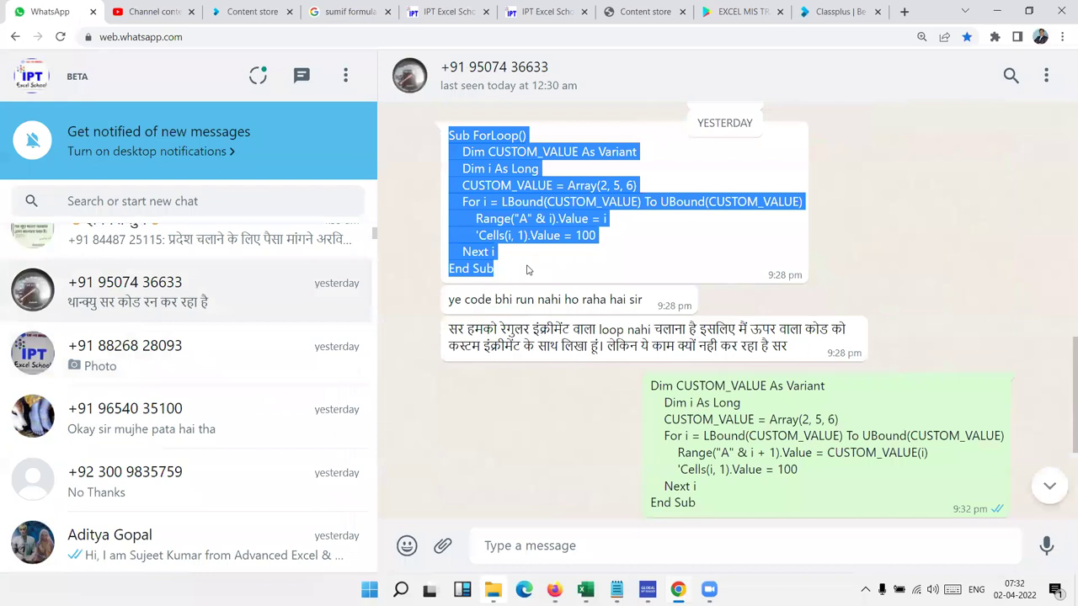
click(769, 284)
scroll(765, 286, down, 3)
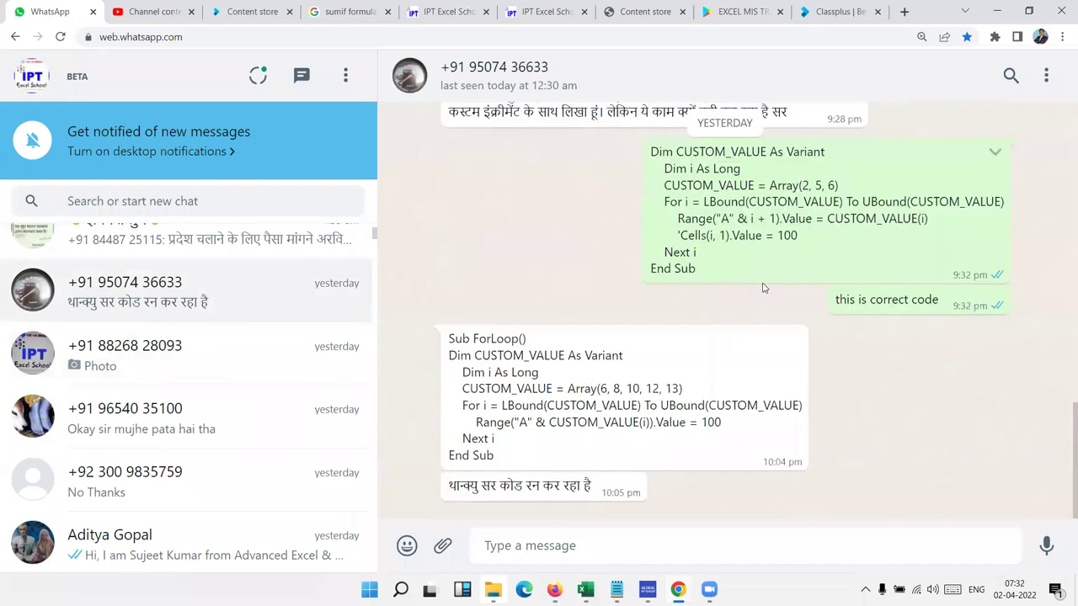
click(965, 277)
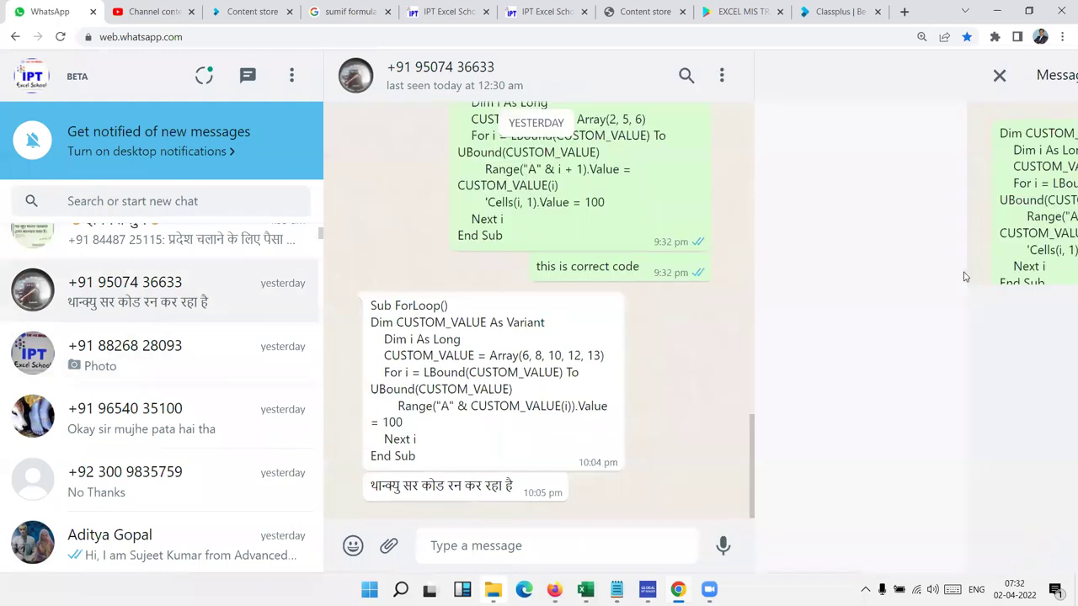
click(783, 75)
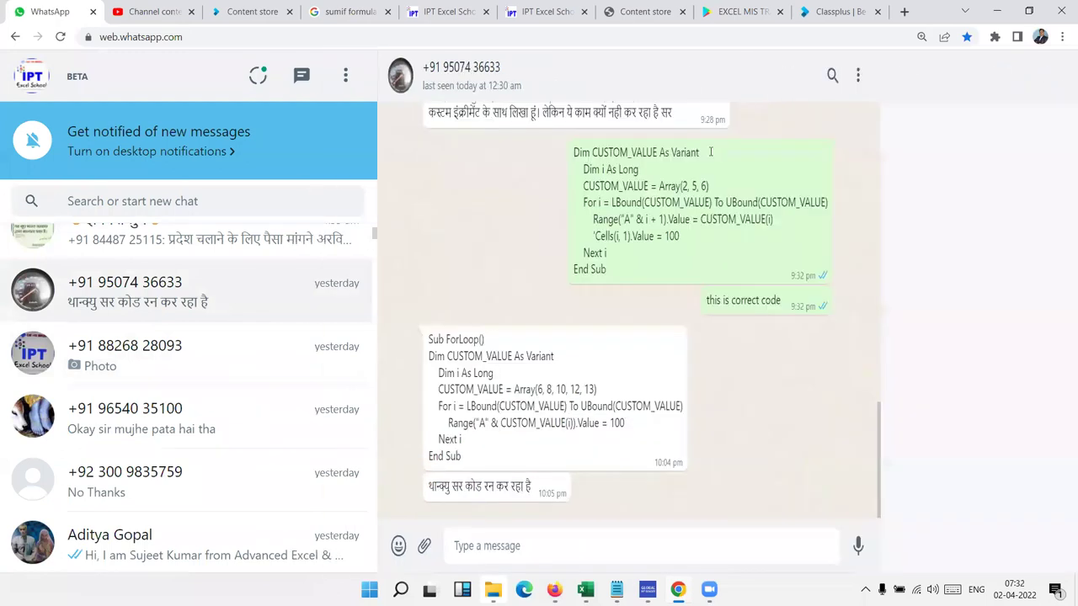
drag(696, 253, 653, 183)
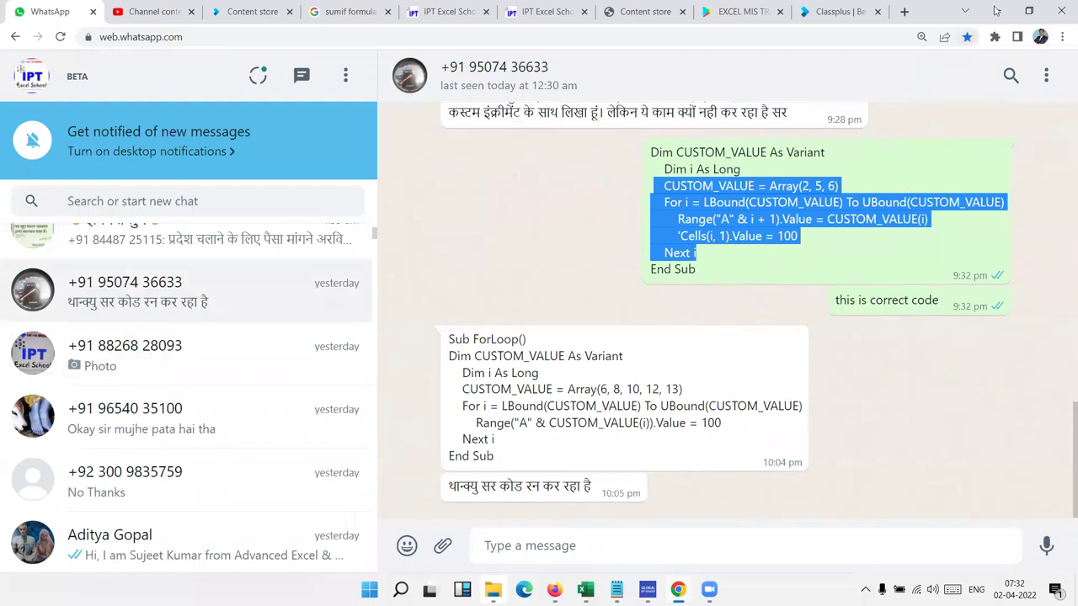
- Minimise Chrome to bring back Book2's Sheet1 in Excel
click(999, 9)
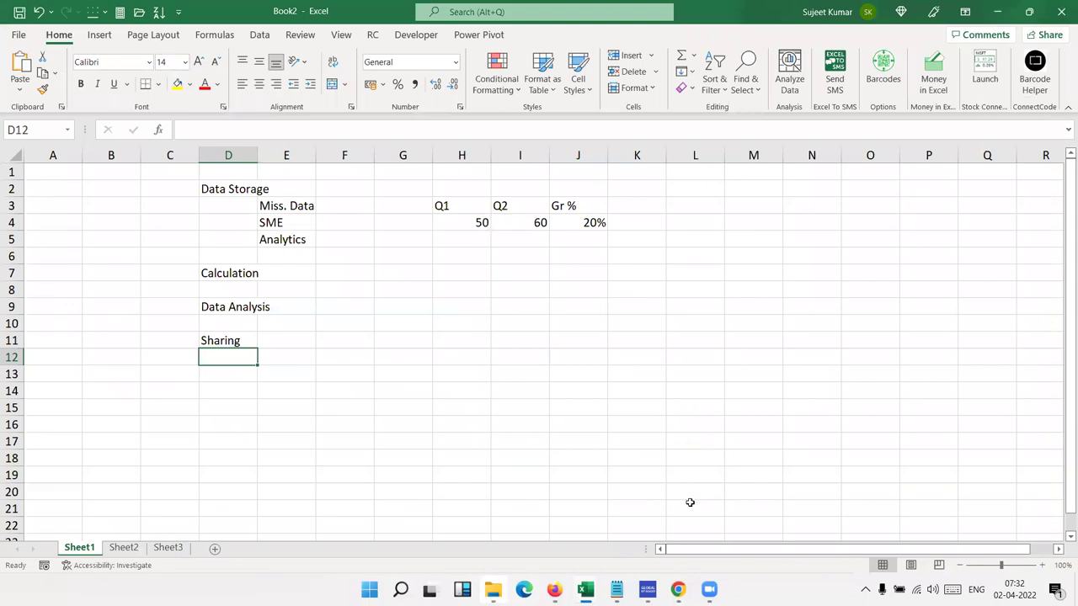